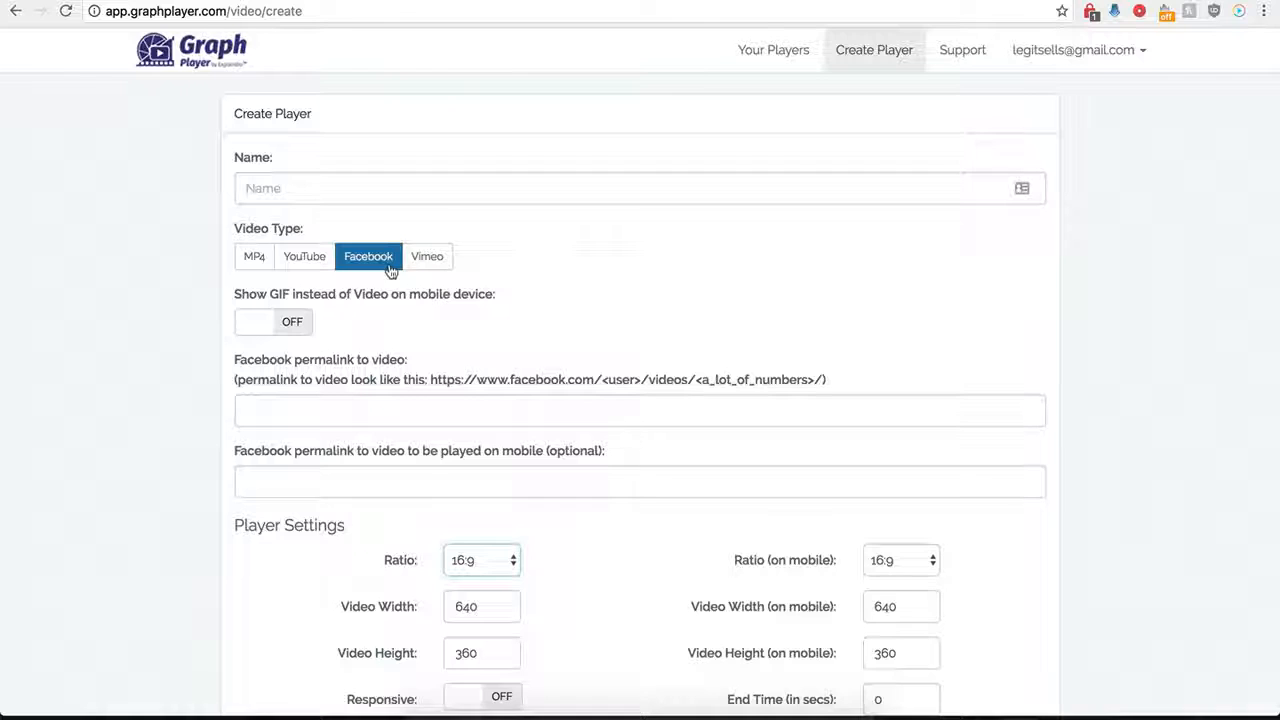
Name the new player Demo Name and choose Facebook as its video type
scroll(229, 437, down, 1)
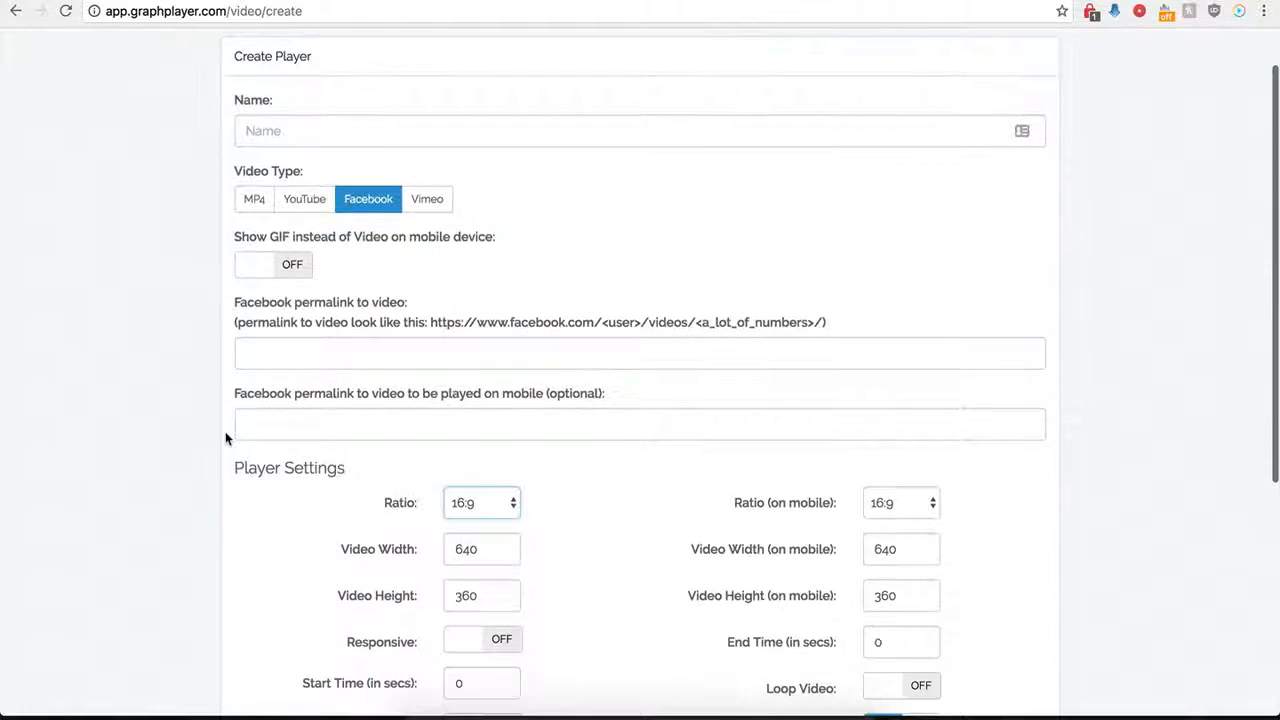
click(349, 130)
text(Demo Name)
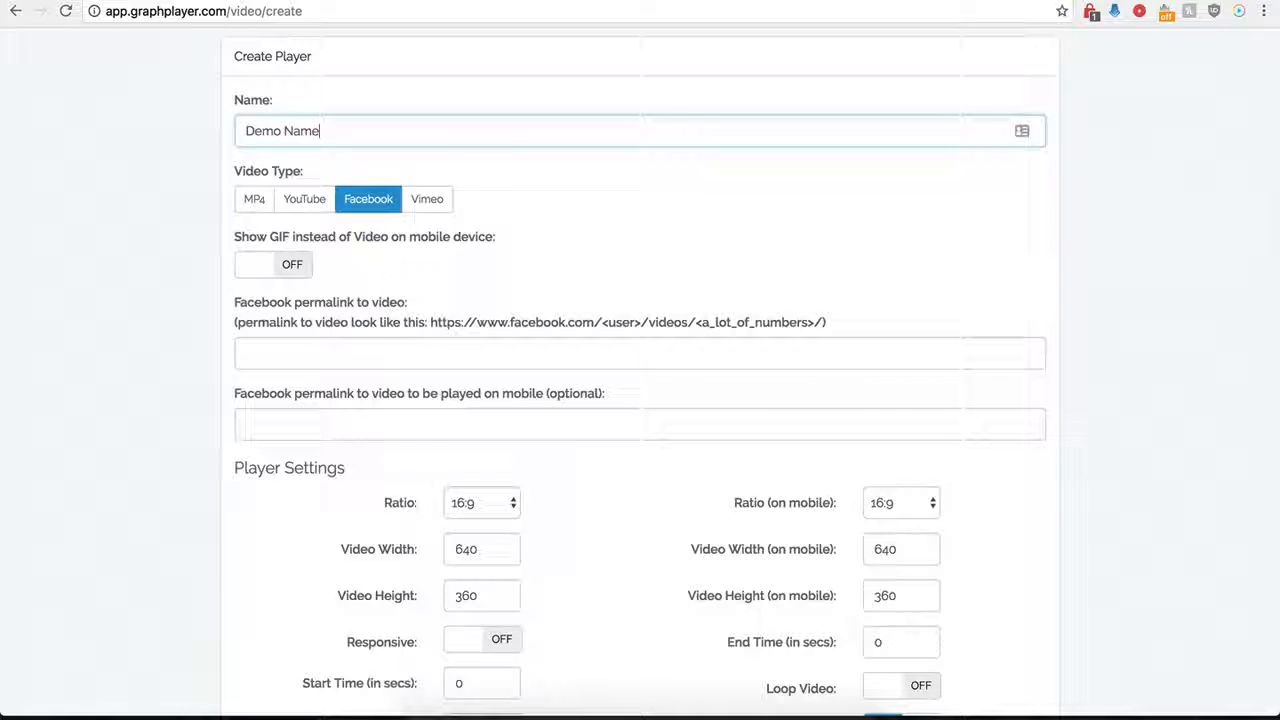
click(345, 210)
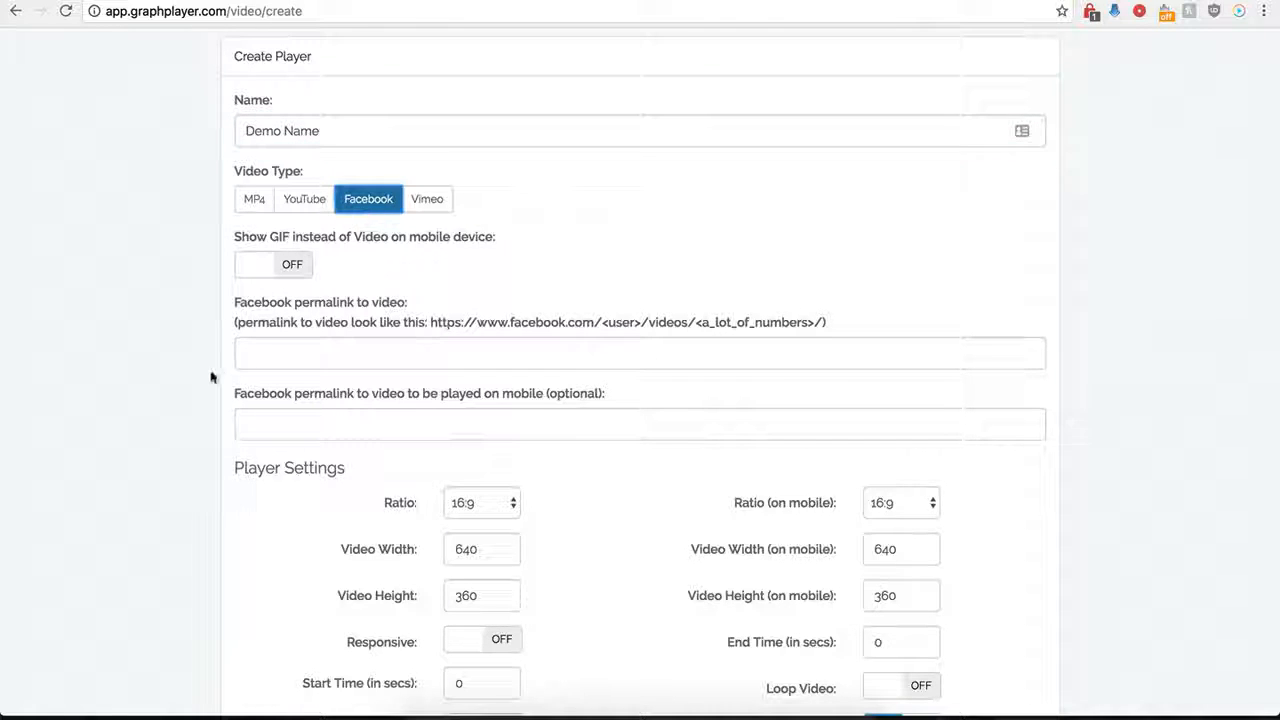
Copy the Creative Cakes video's address from Facebook into the Facebook permalink to video field, removing the trailing "?type=2&theater"
scroll(248, 331, down, 1)
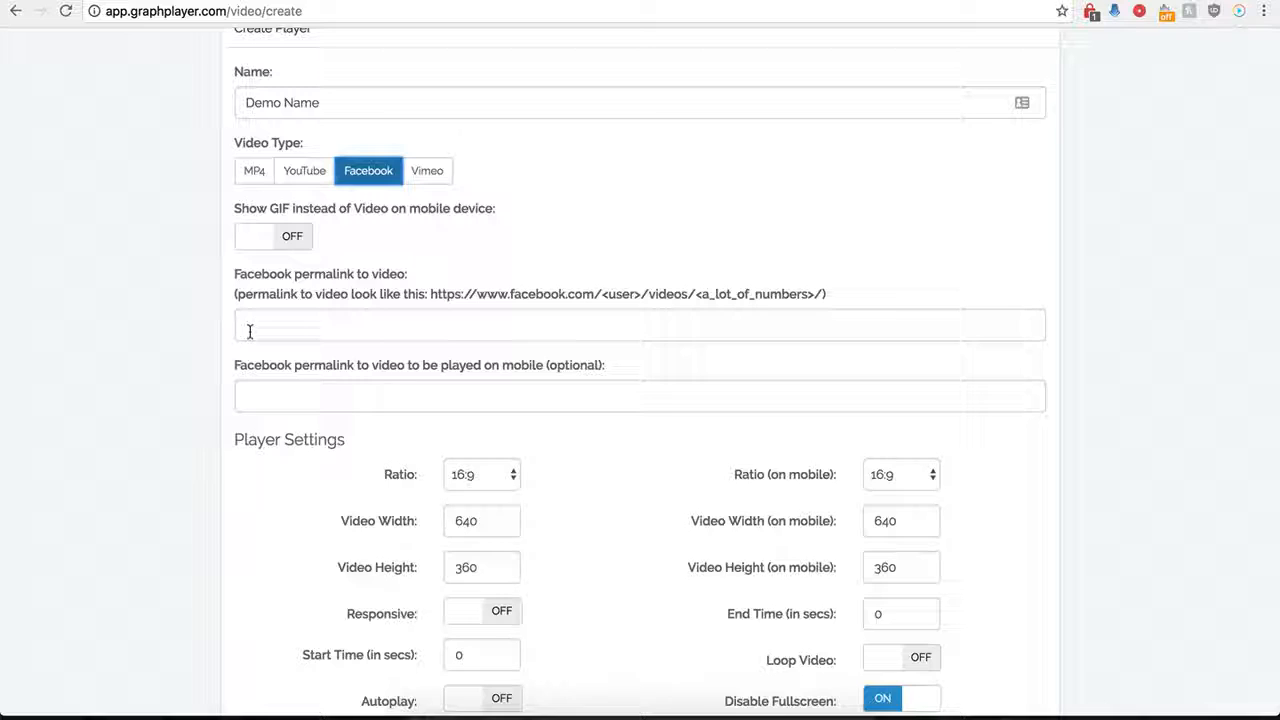
click(250, 331)
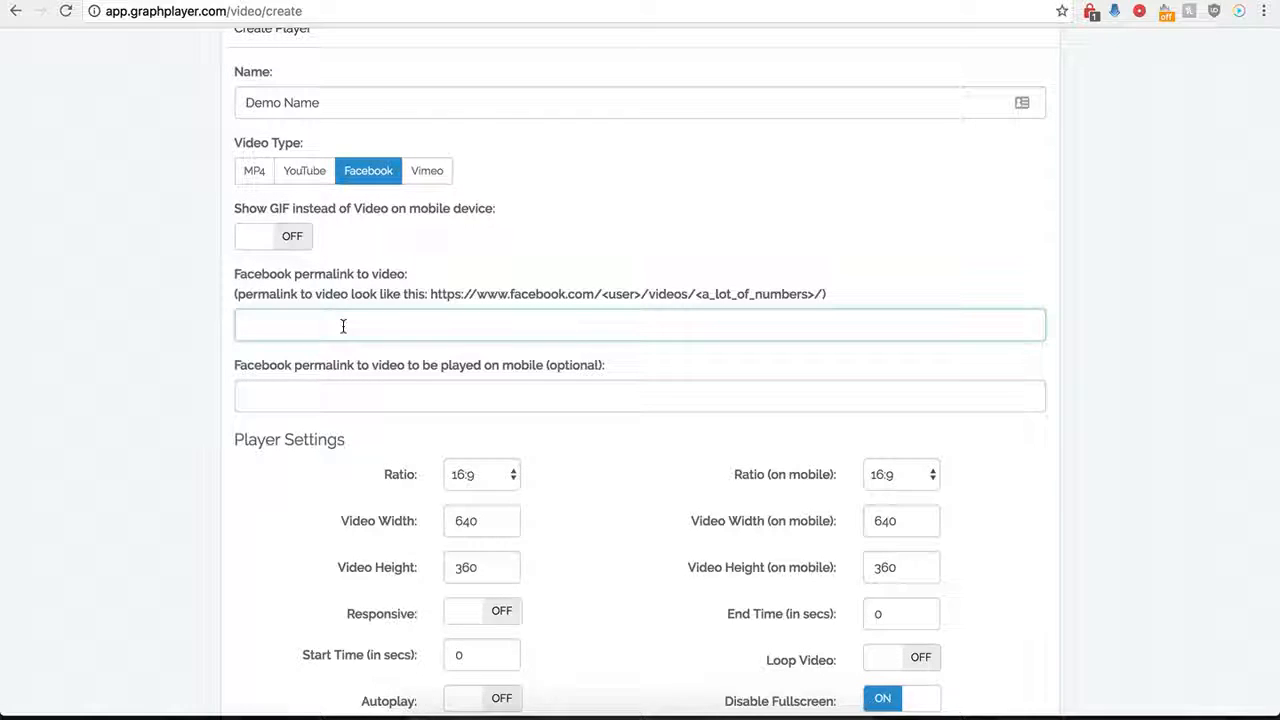
key(ctrl+Tab)
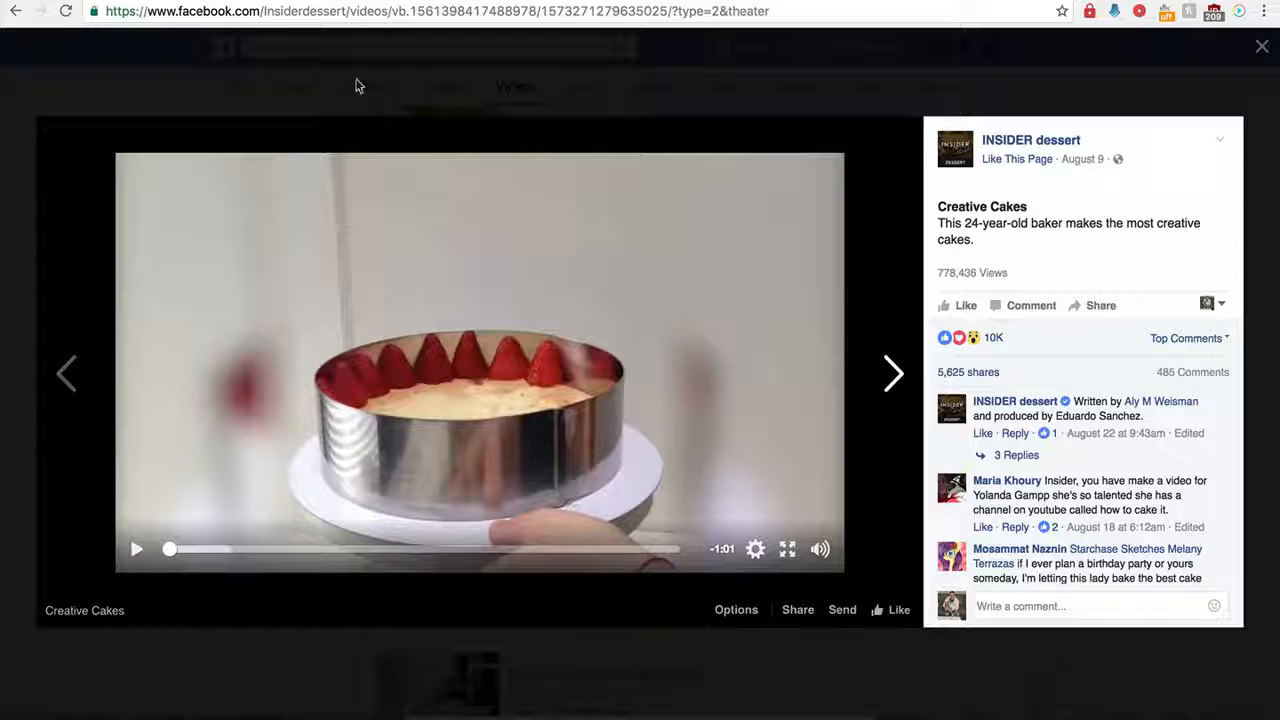
click(377, 18)
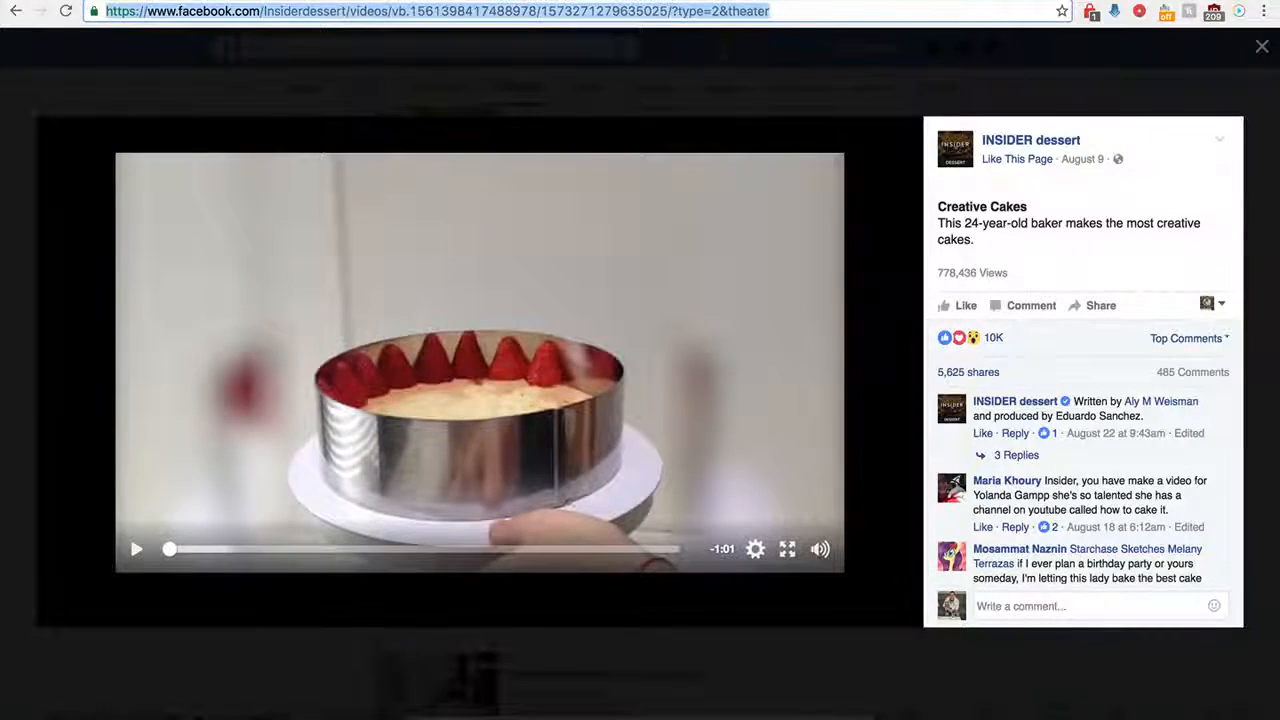
click(345, 0)
key(super+v)
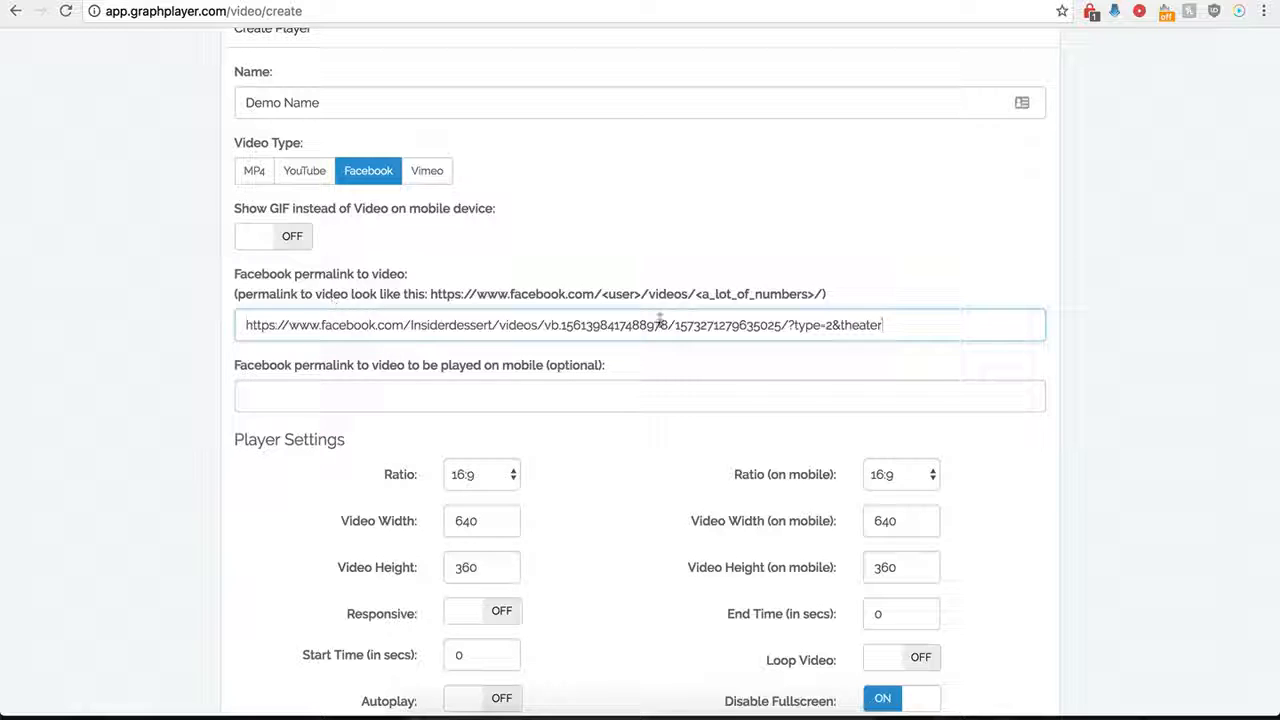
drag(886, 325, 792, 325)
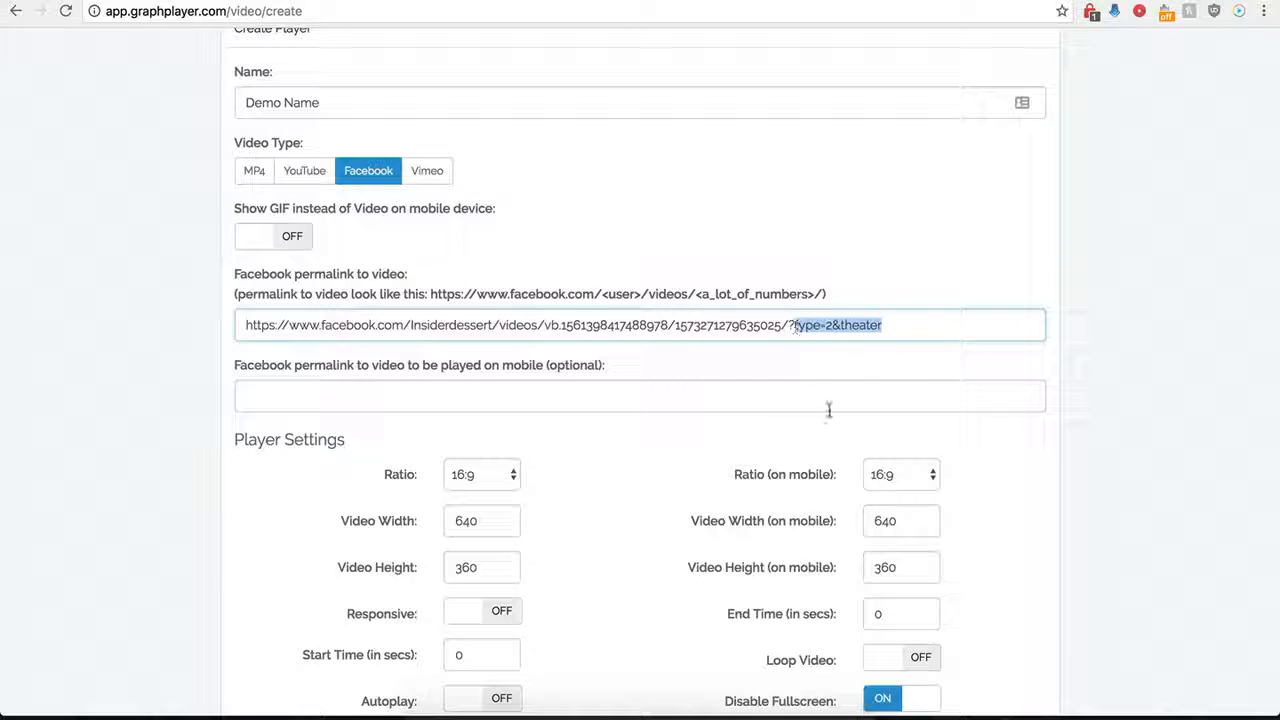
key(BackSpace)
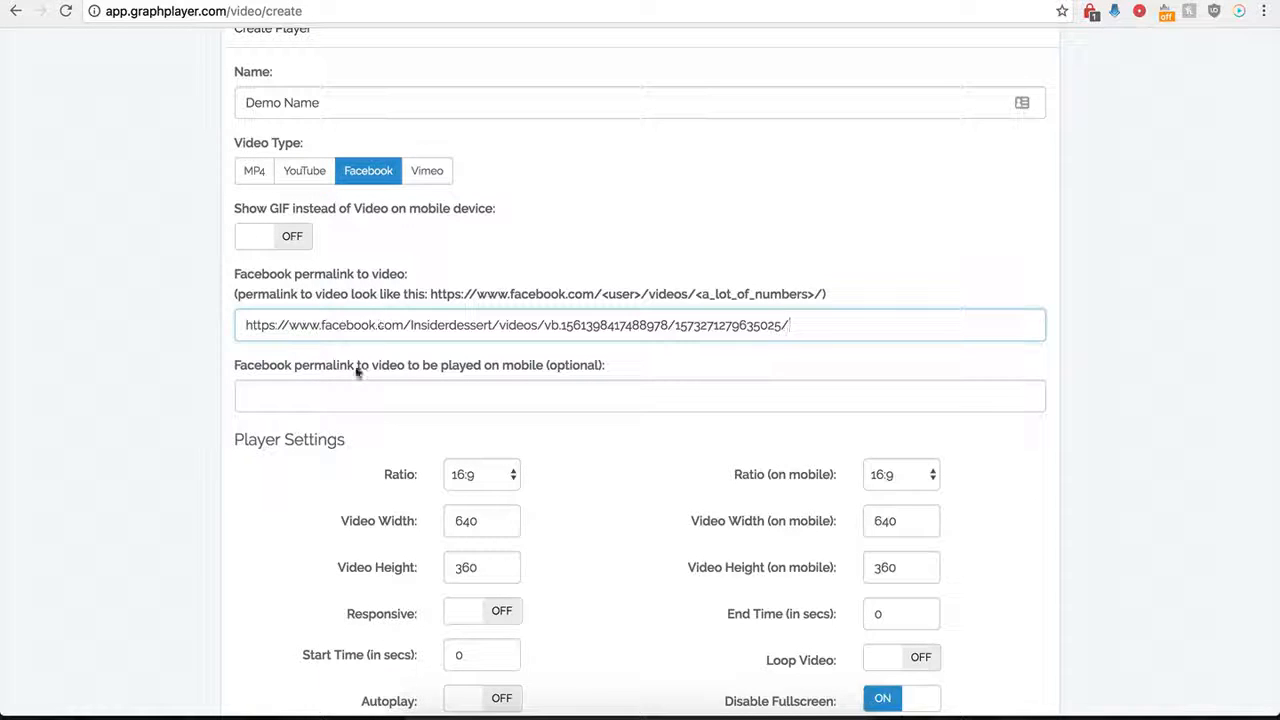
click(318, 402)
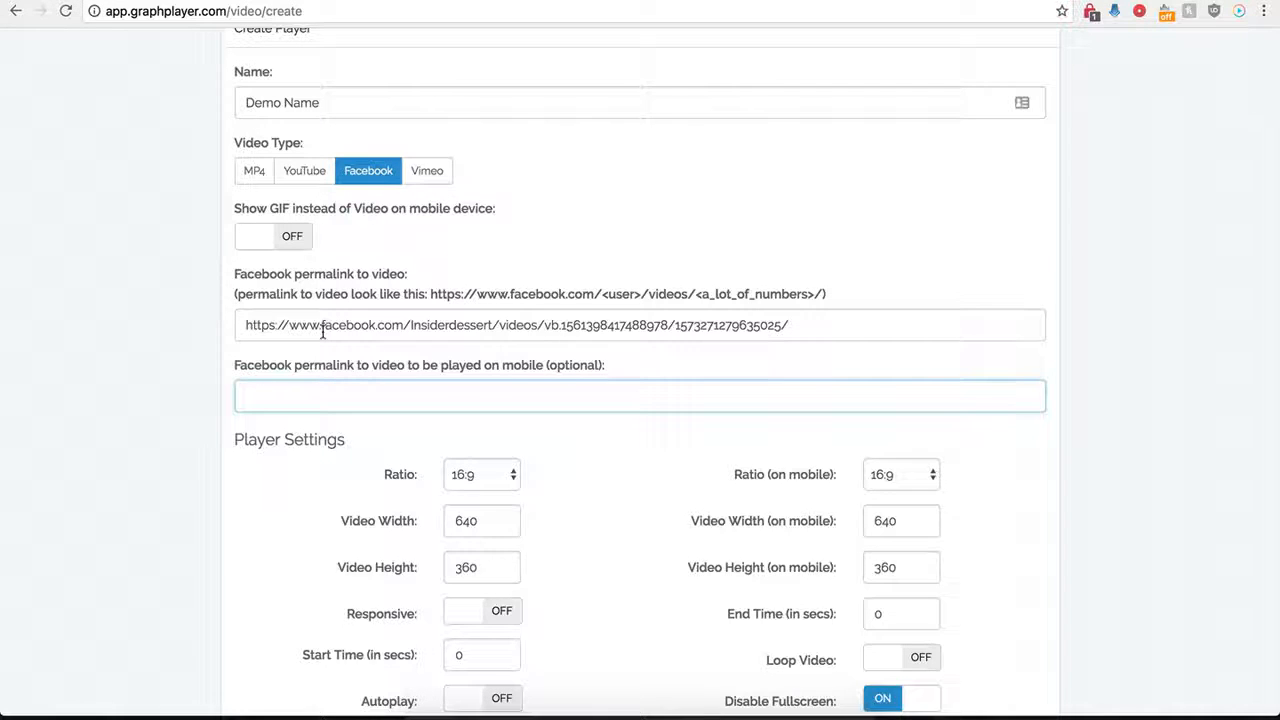
drag(362, 323, 563, 324)
key(Tab)
drag(276, 325, 567, 325)
key(Tab)
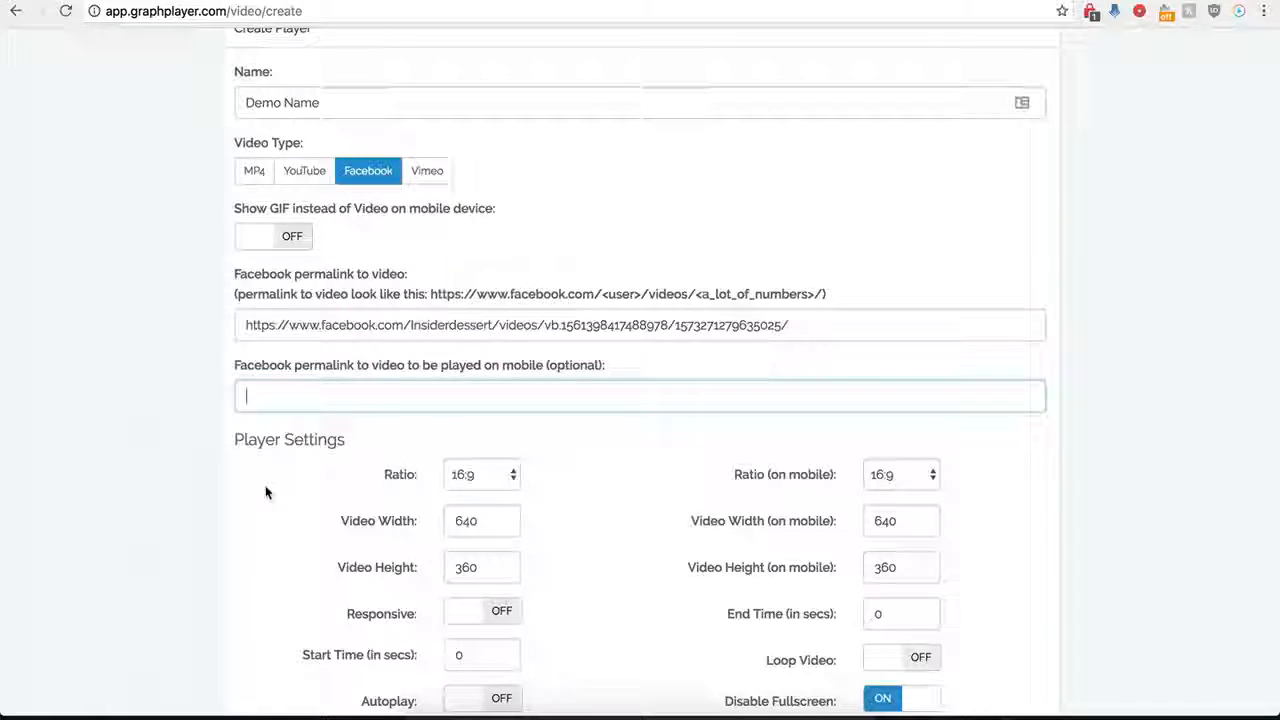
Review the available aspect ratios for the desktop and mobile player
scroll(265, 485, down, 2)
scroll(266, 491, down, 4)
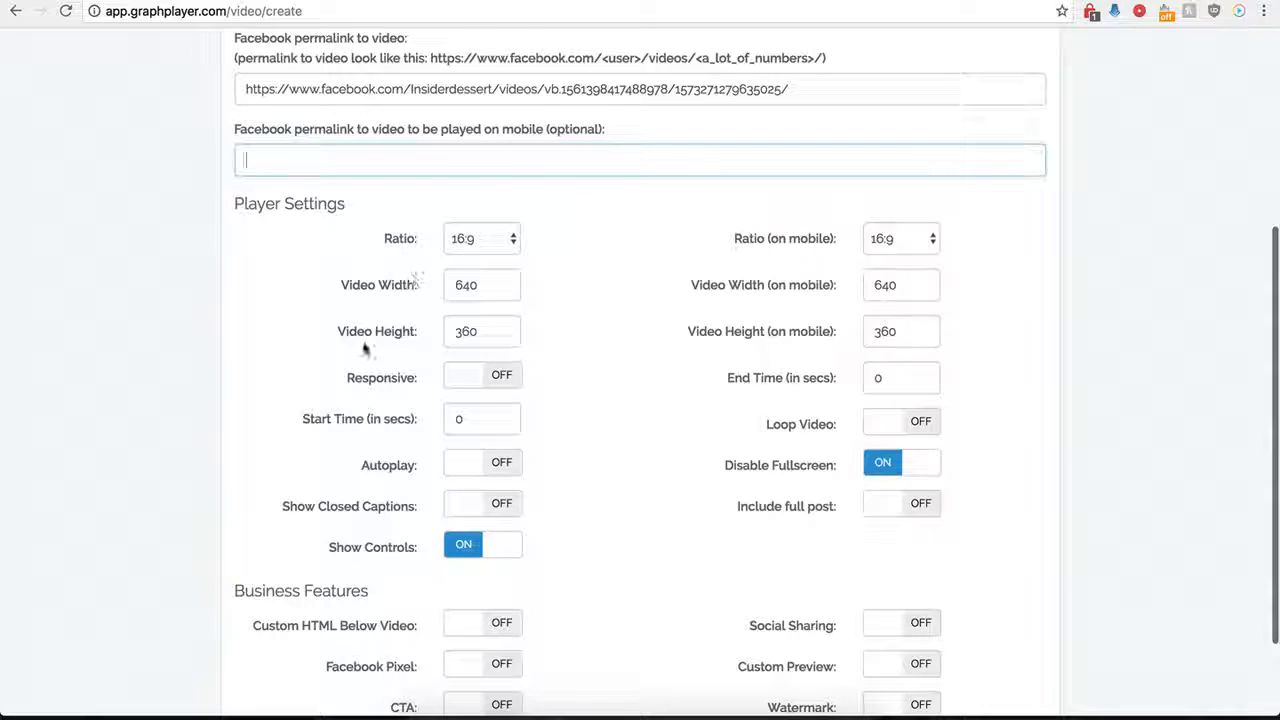
click(504, 241)
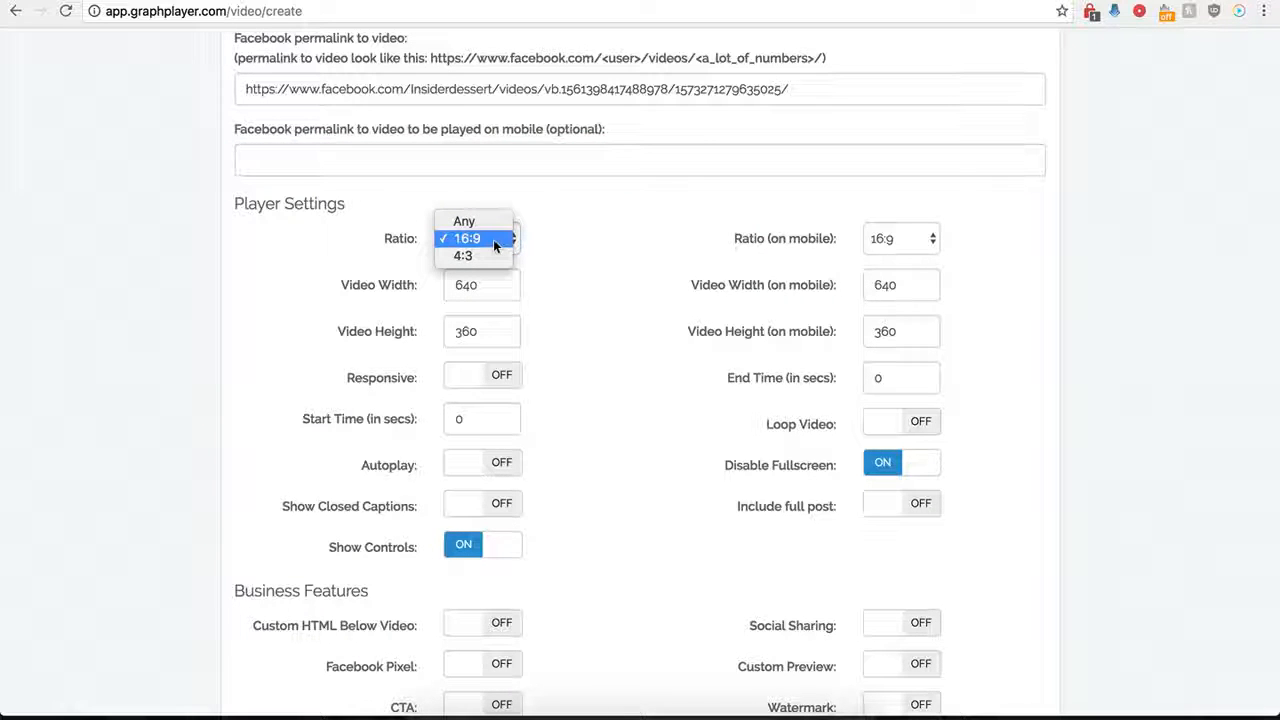
click(478, 242)
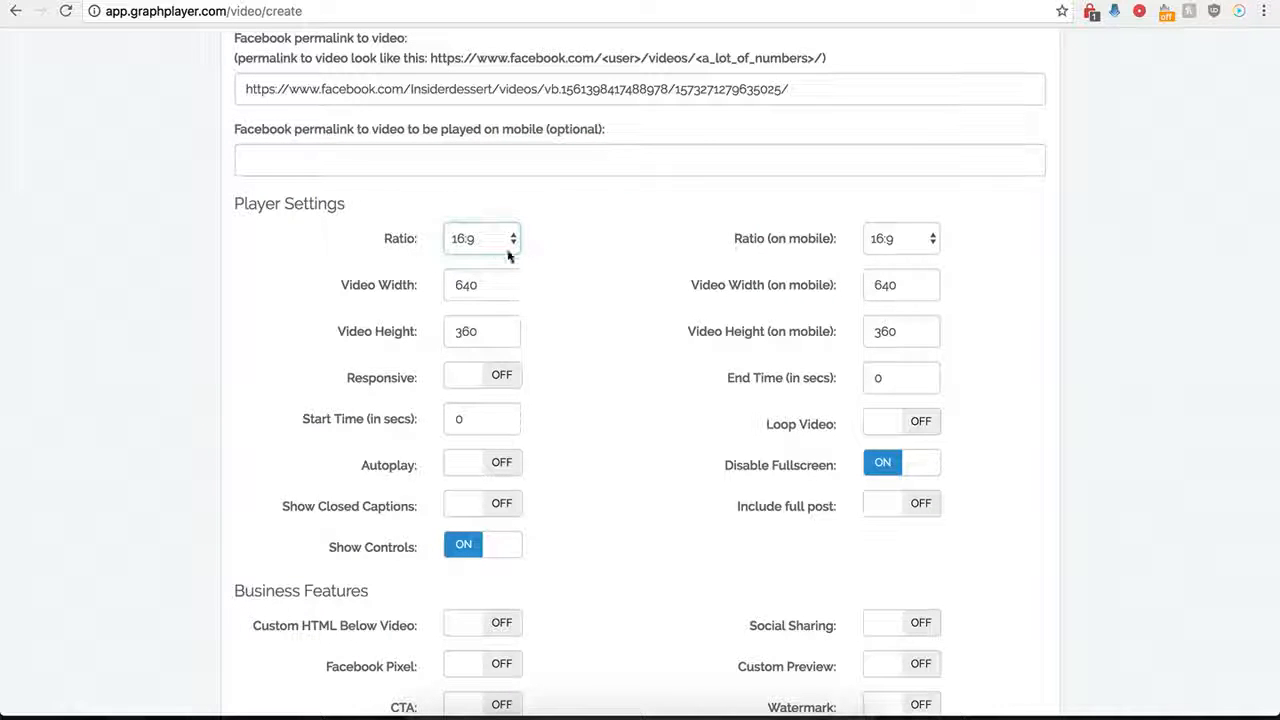
click(884, 247)
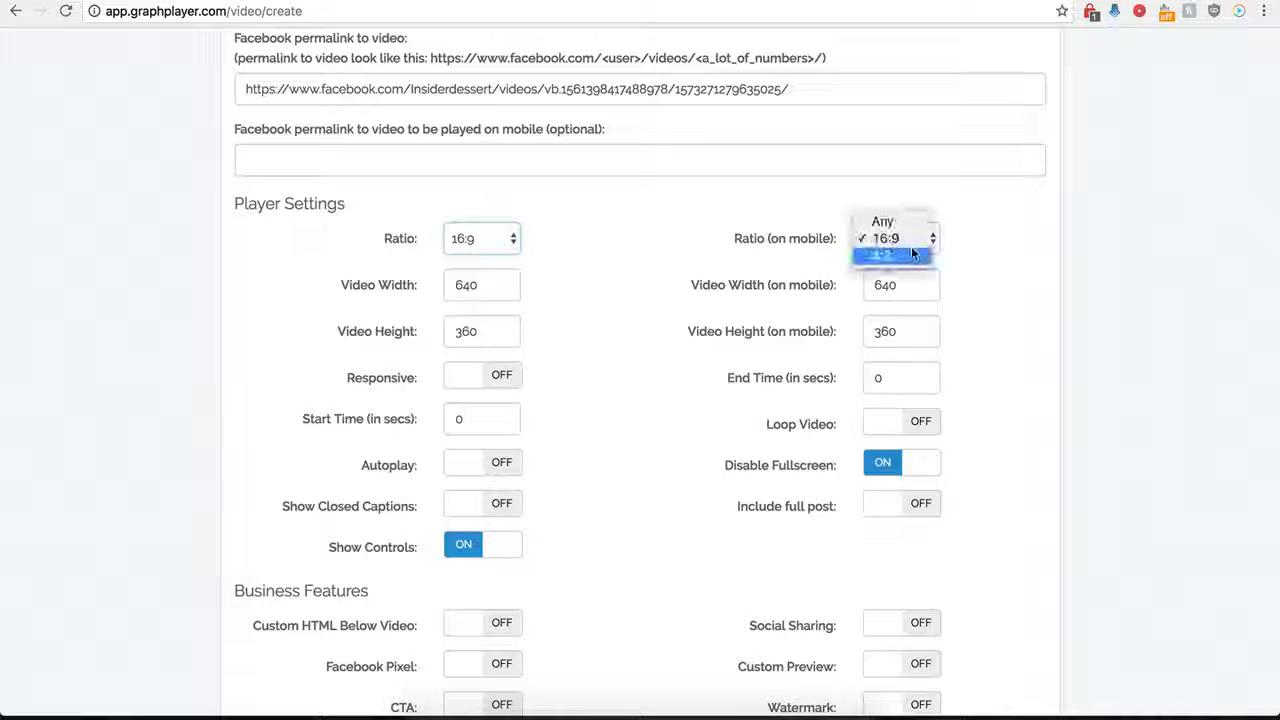
click(728, 238)
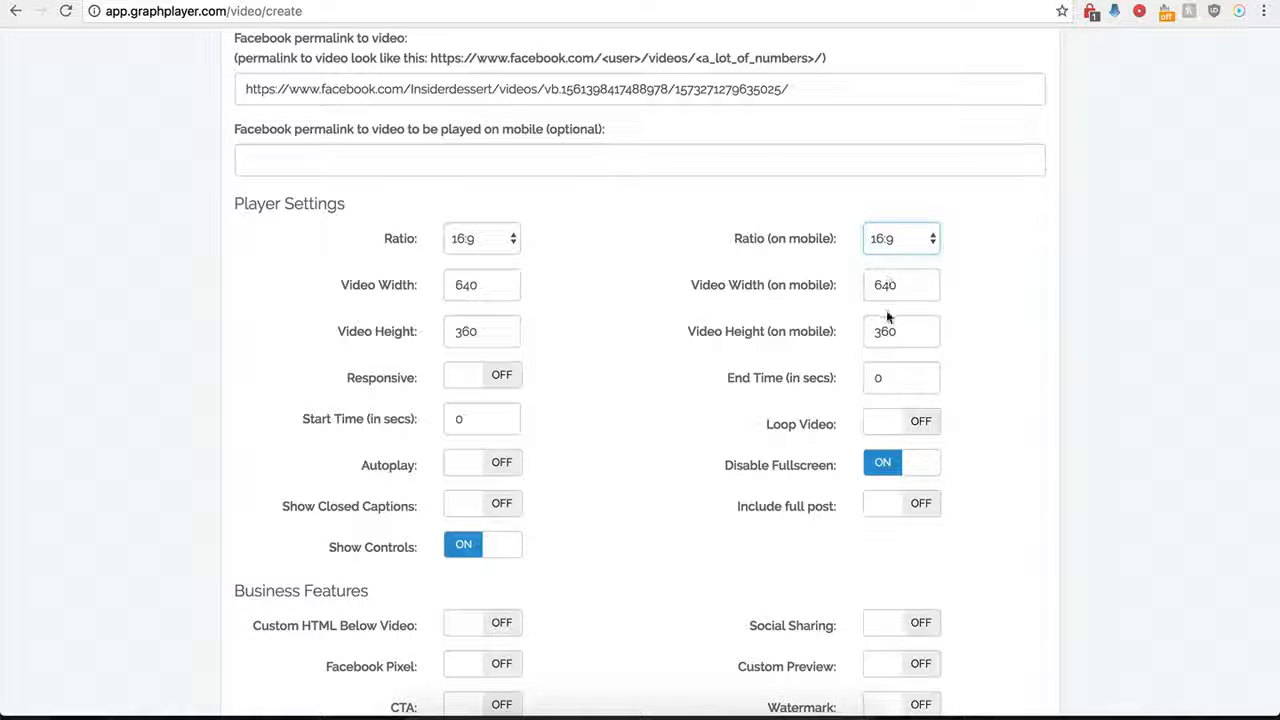
Try the Responsive option to reveal its aspect and scale settings, and turn it off again
click(498, 377)
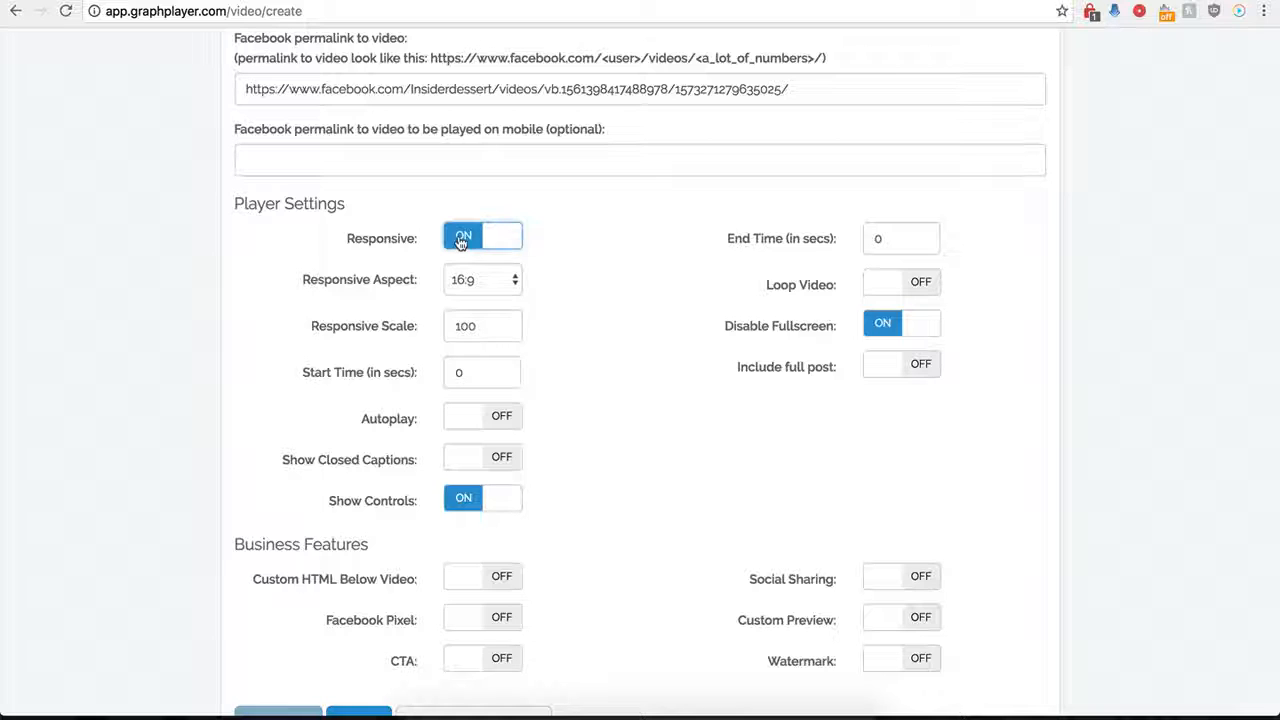
click(460, 240)
click(498, 375)
click(465, 240)
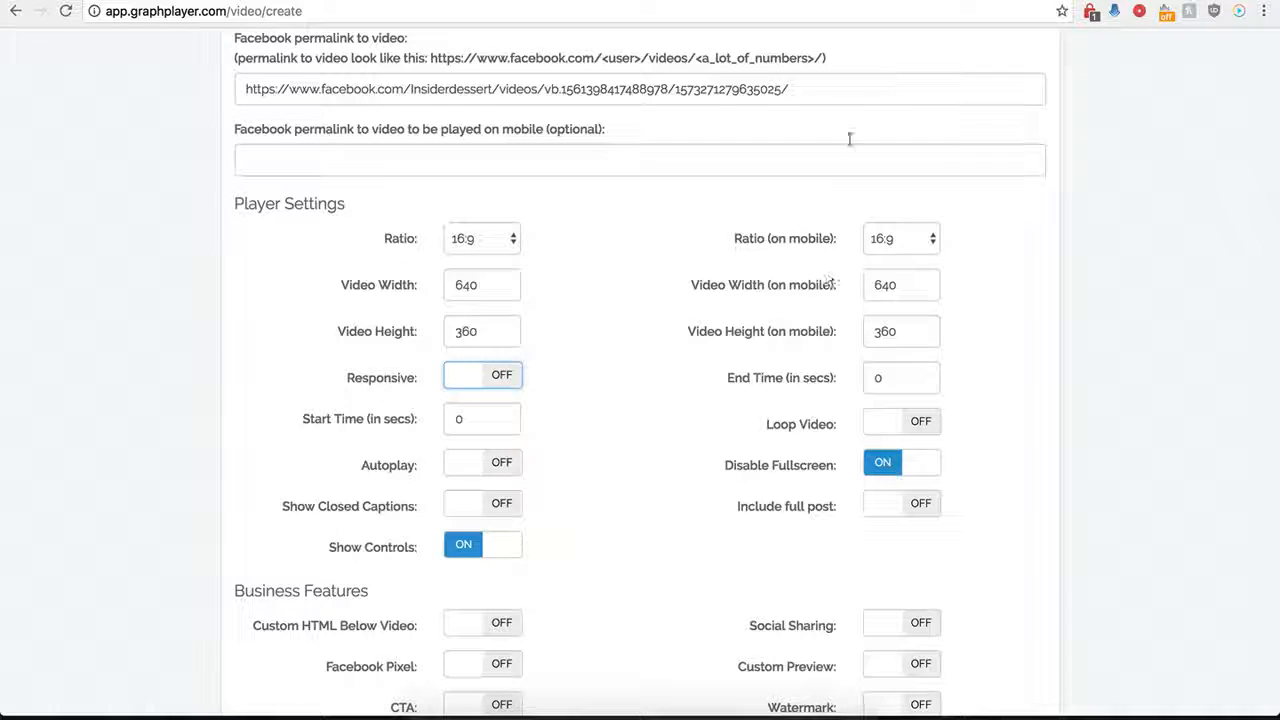
Set the video's start time to 1 second and its end time to 30 seconds
click(929, 1)
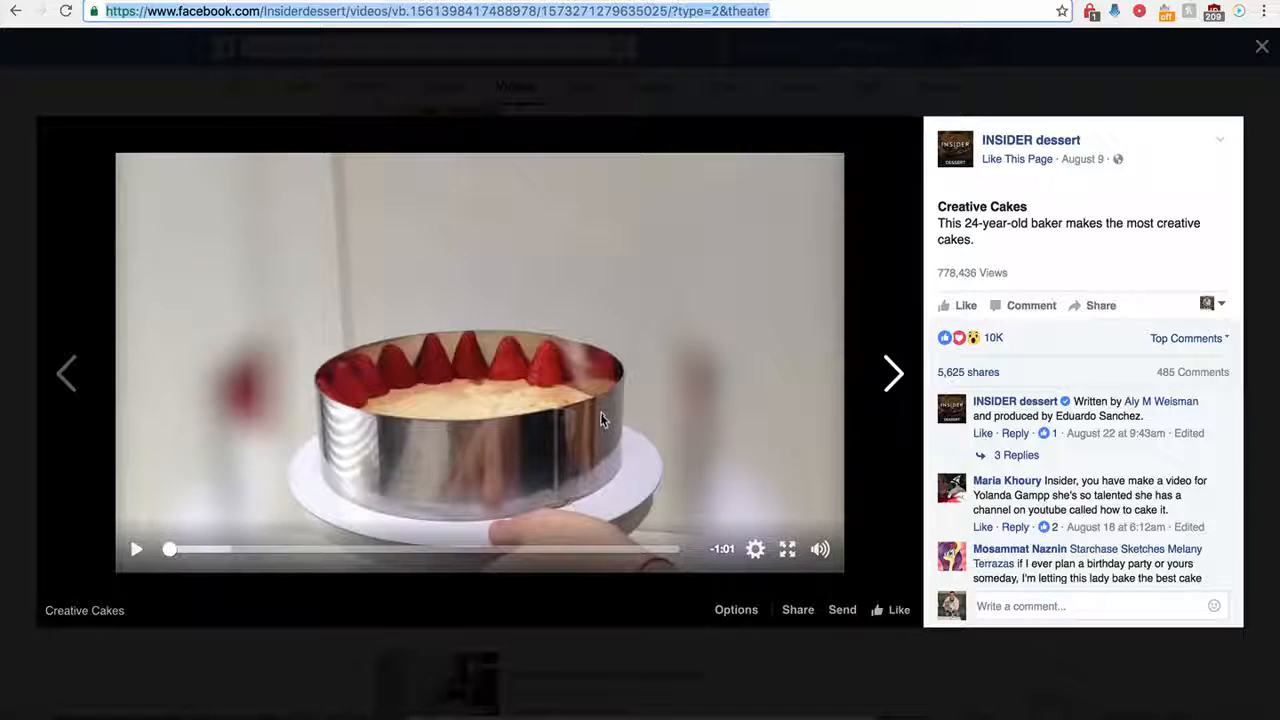
click(410, 1)
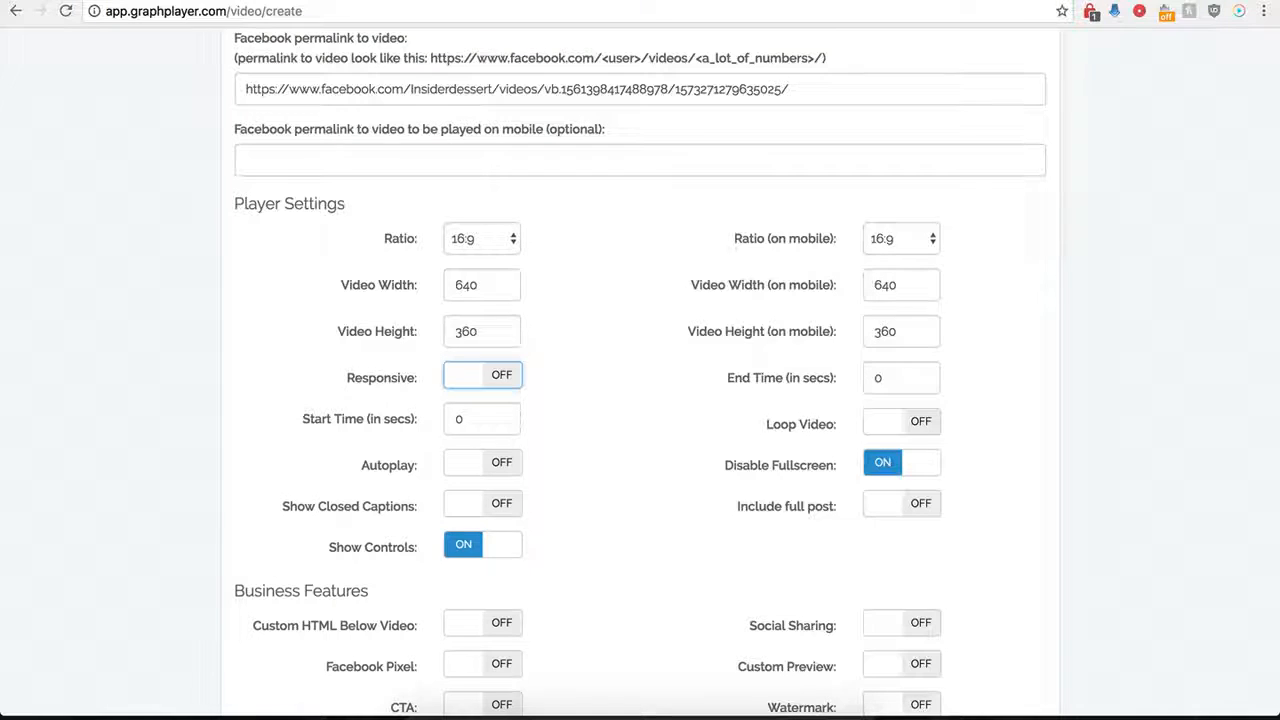
click(455, 421)
double_click(466, 421)
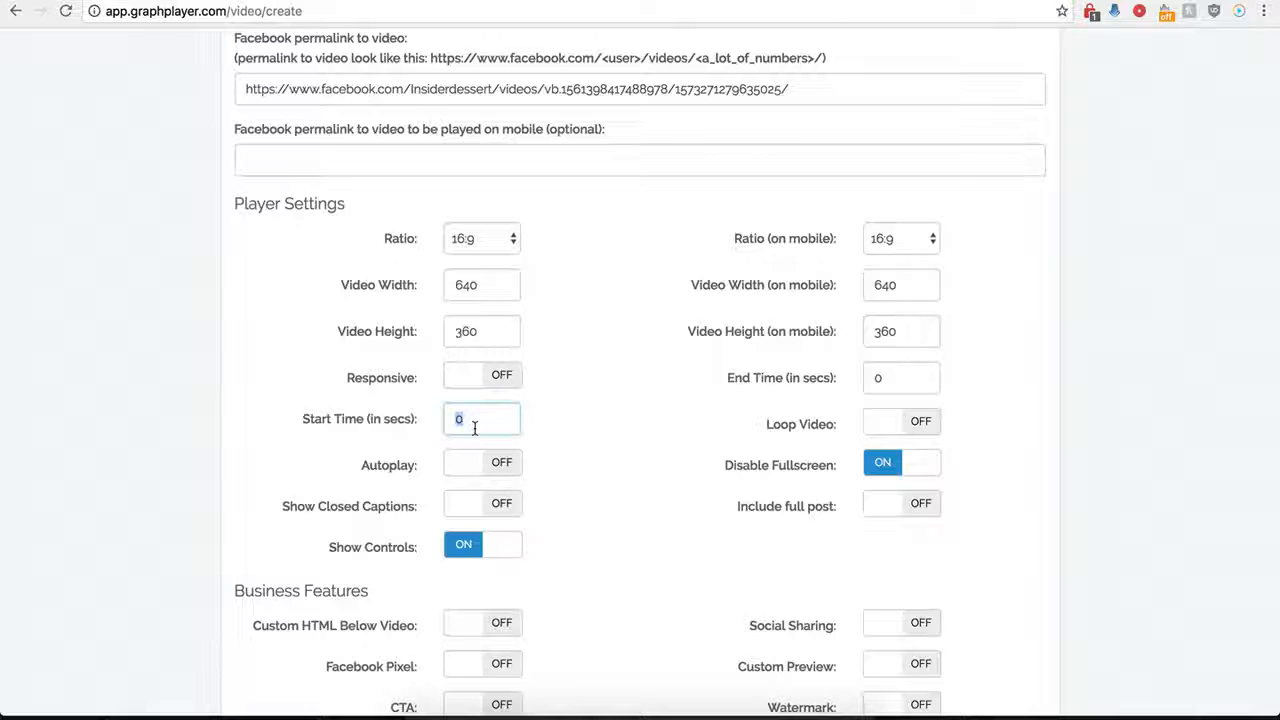
text(1)
double_click(909, 378)
text(30)
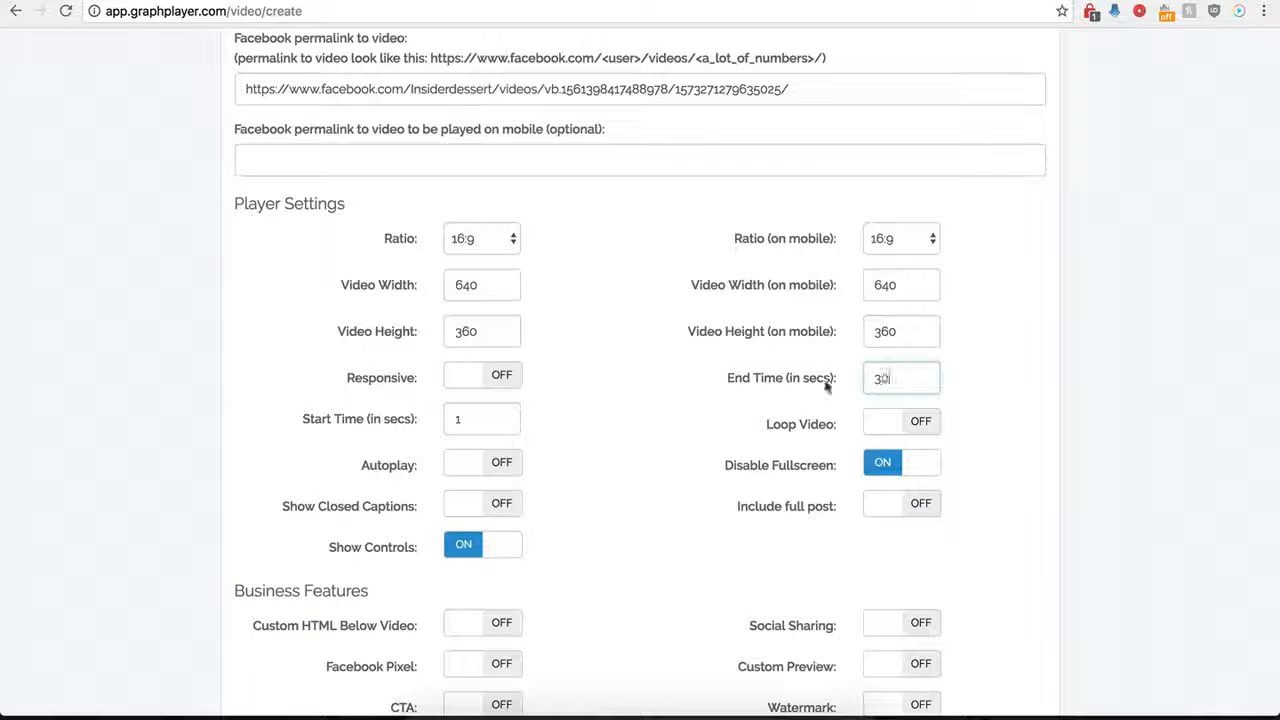
click(631, 412)
Try the Include full post option in the player settings and turn it off again
scroll(660, 434, up, 1)
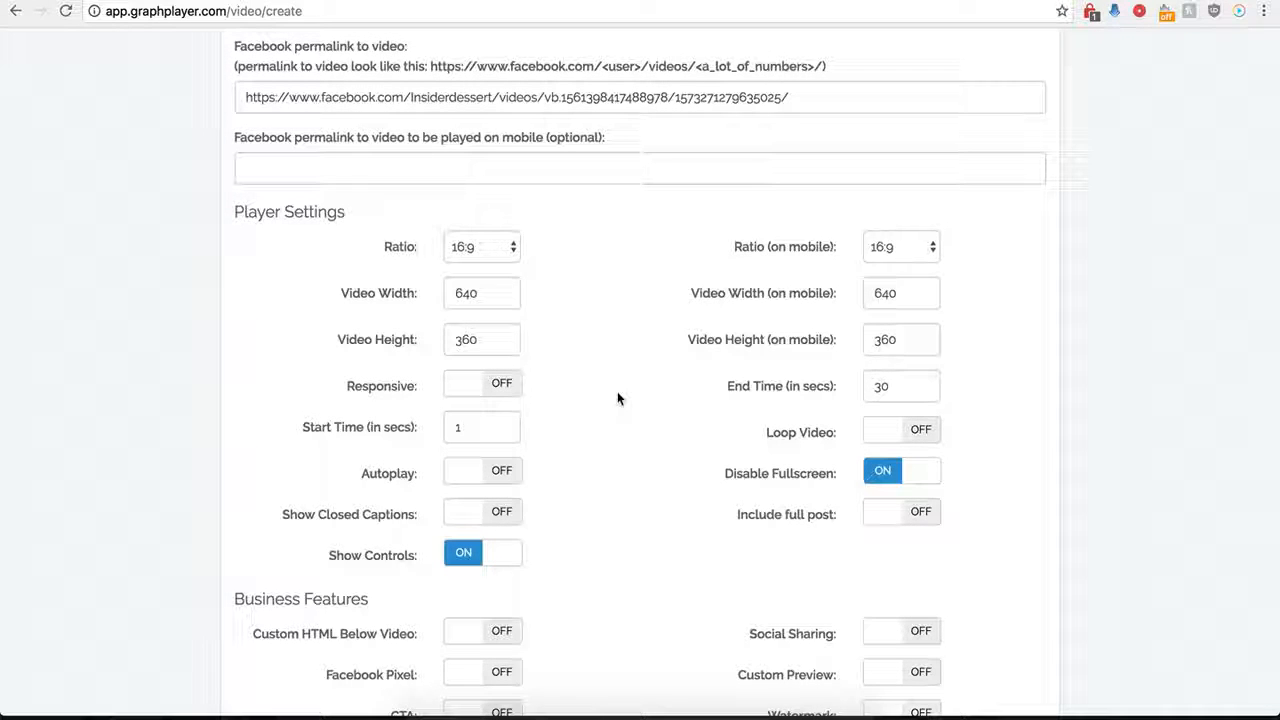
click(913, 528)
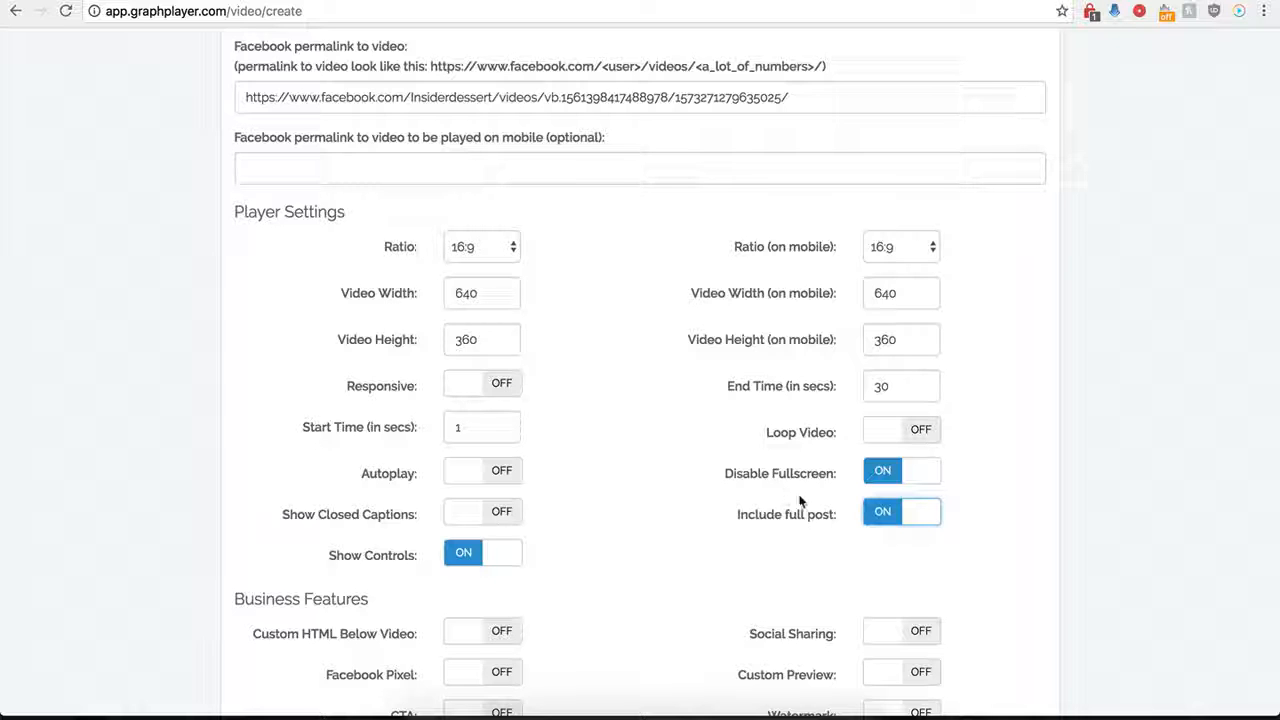
click(882, 524)
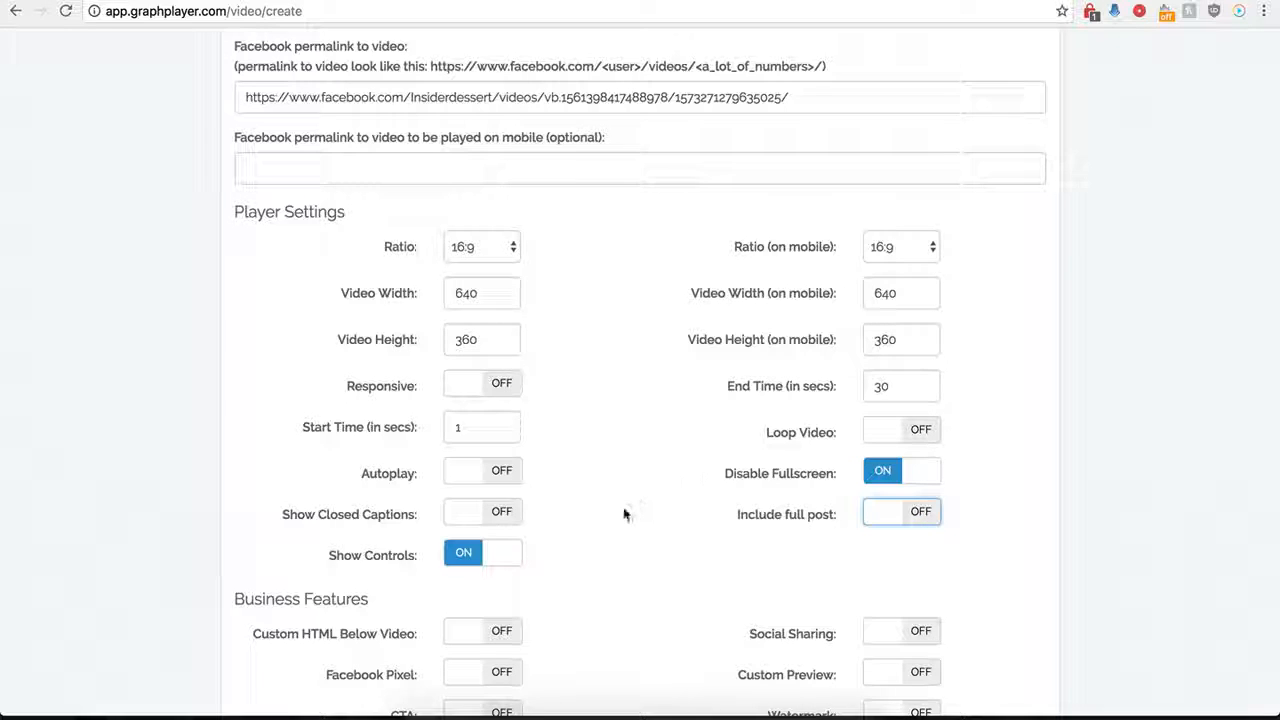
Save the player and copy its complete secure embed code
scroll(623, 507, down, 3)
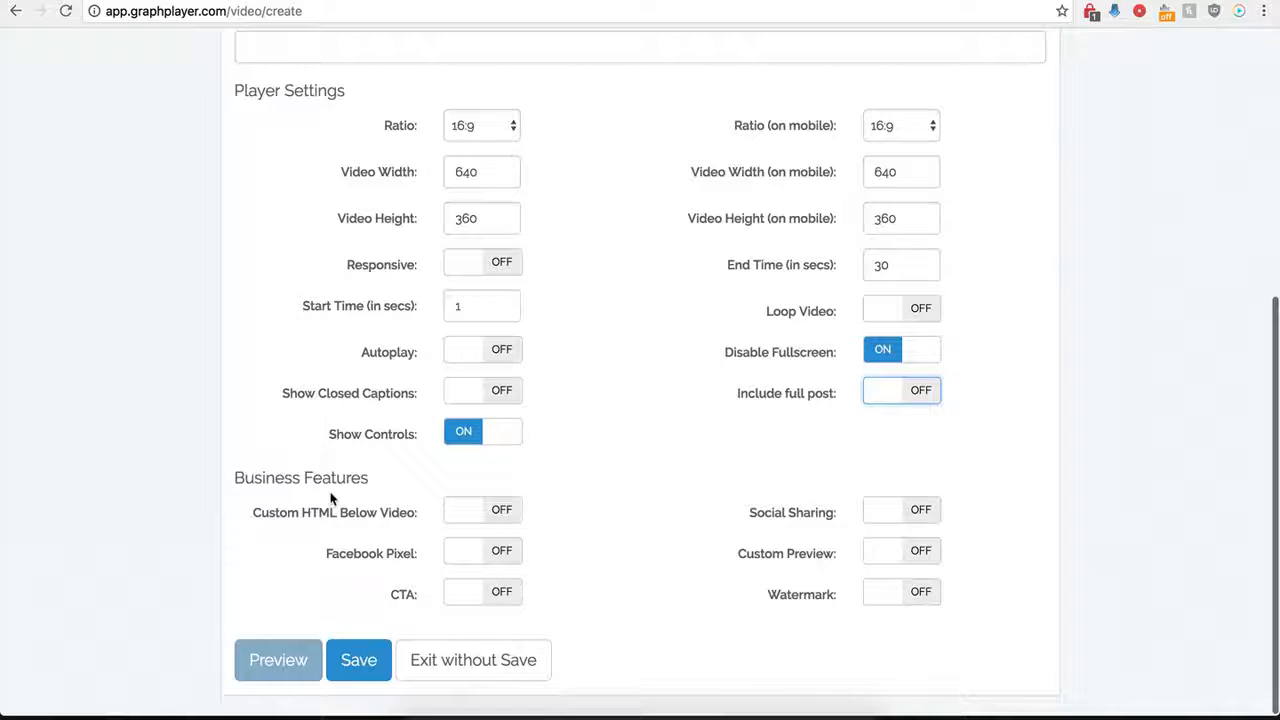
click(359, 653)
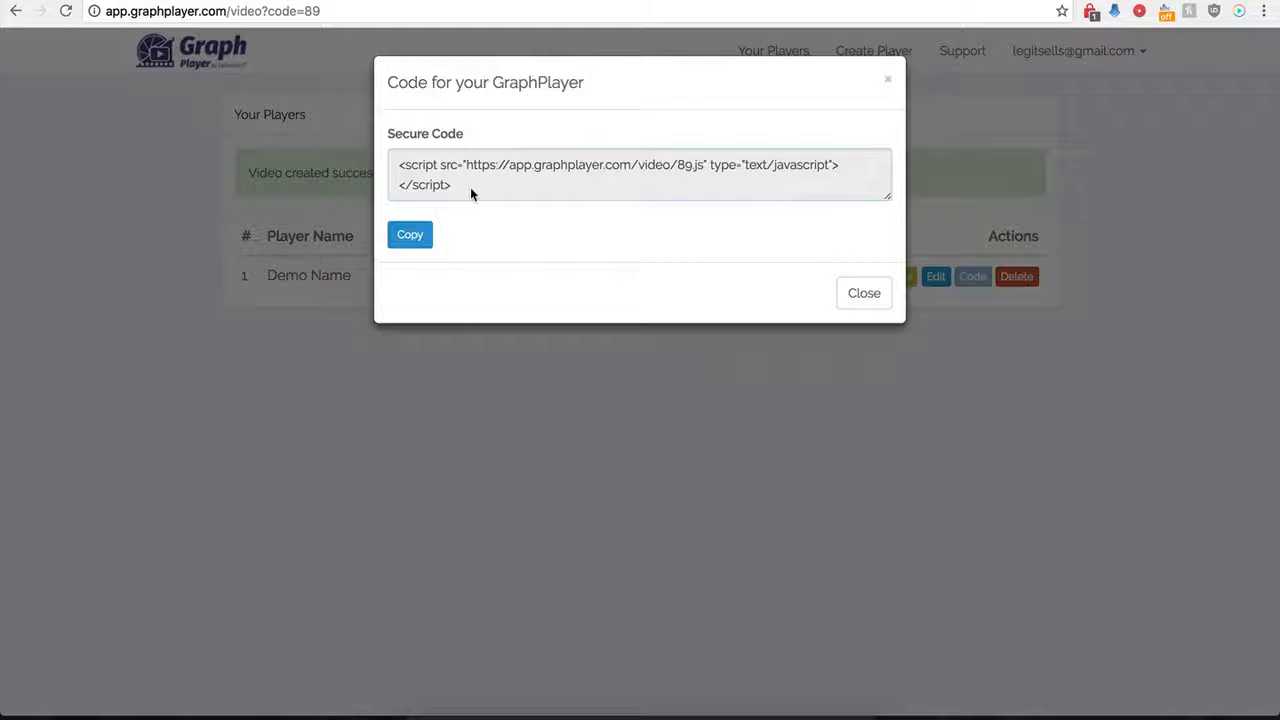
drag(470, 187, 395, 167)
key(ctrl+c)
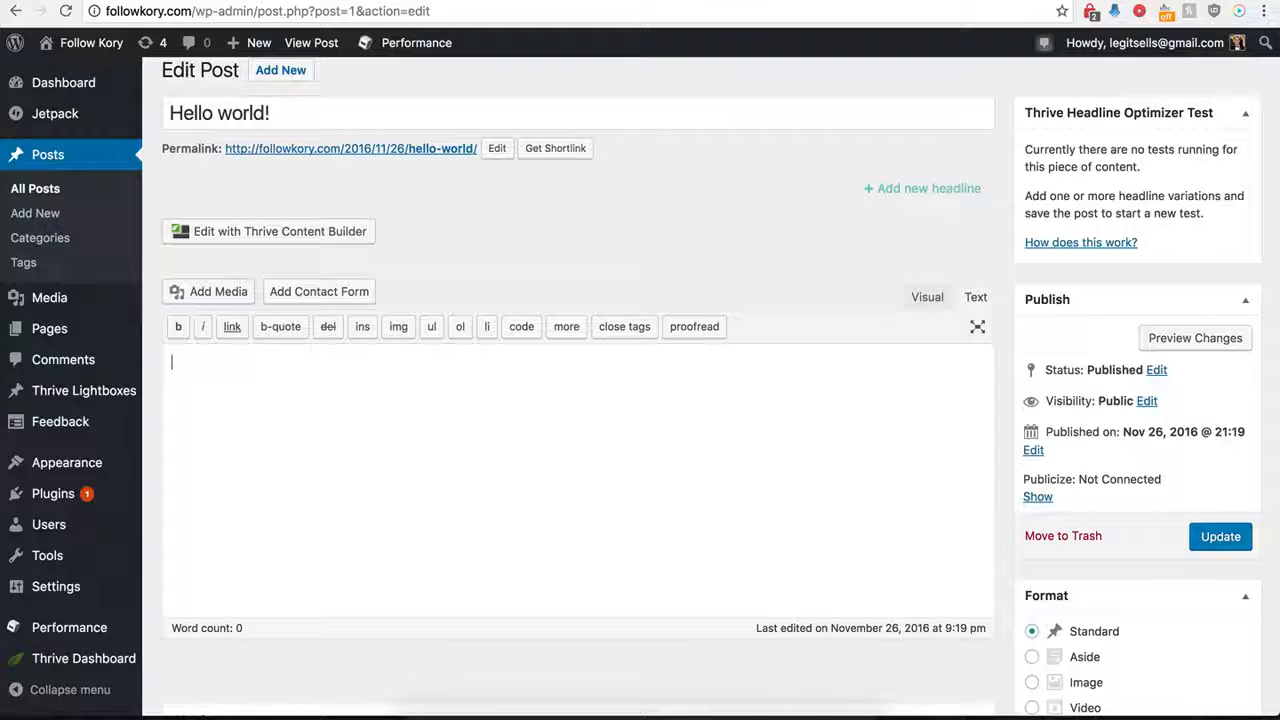
Paste the embed code into the text body of the Hello world! post in WordPress and update the post
click(323, 431)
key(ctrl+v)
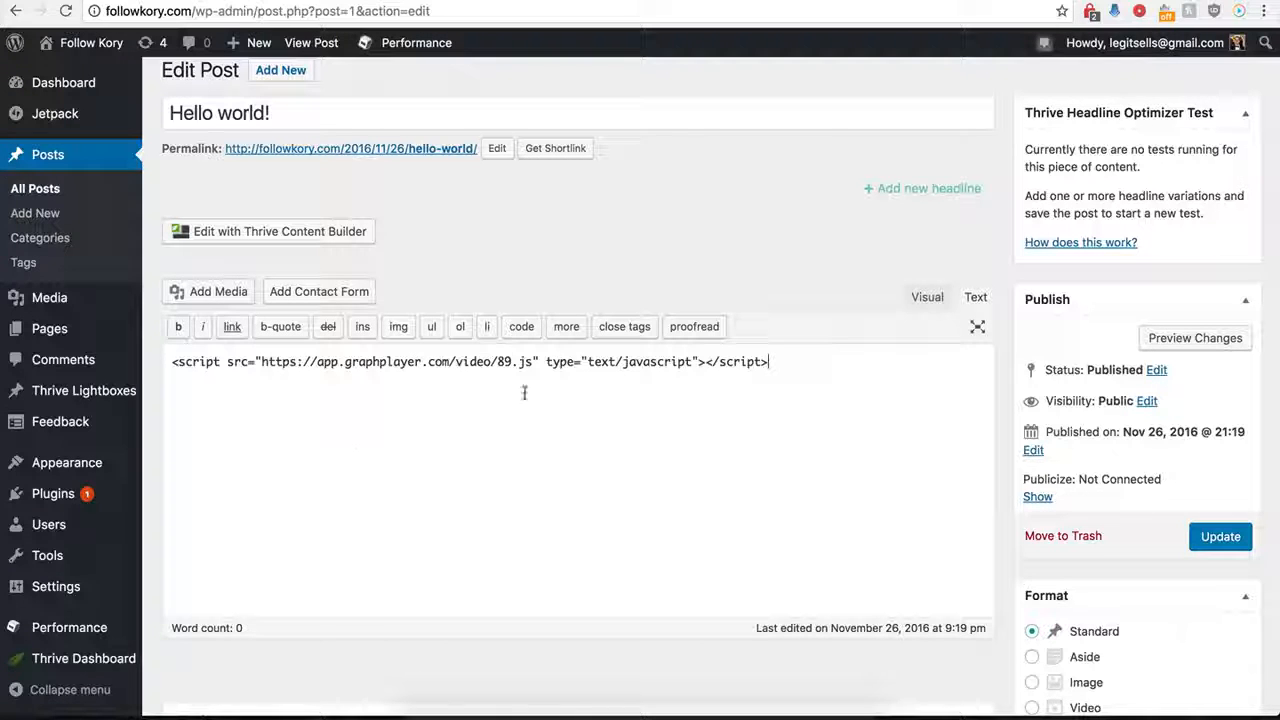
click(1232, 535)
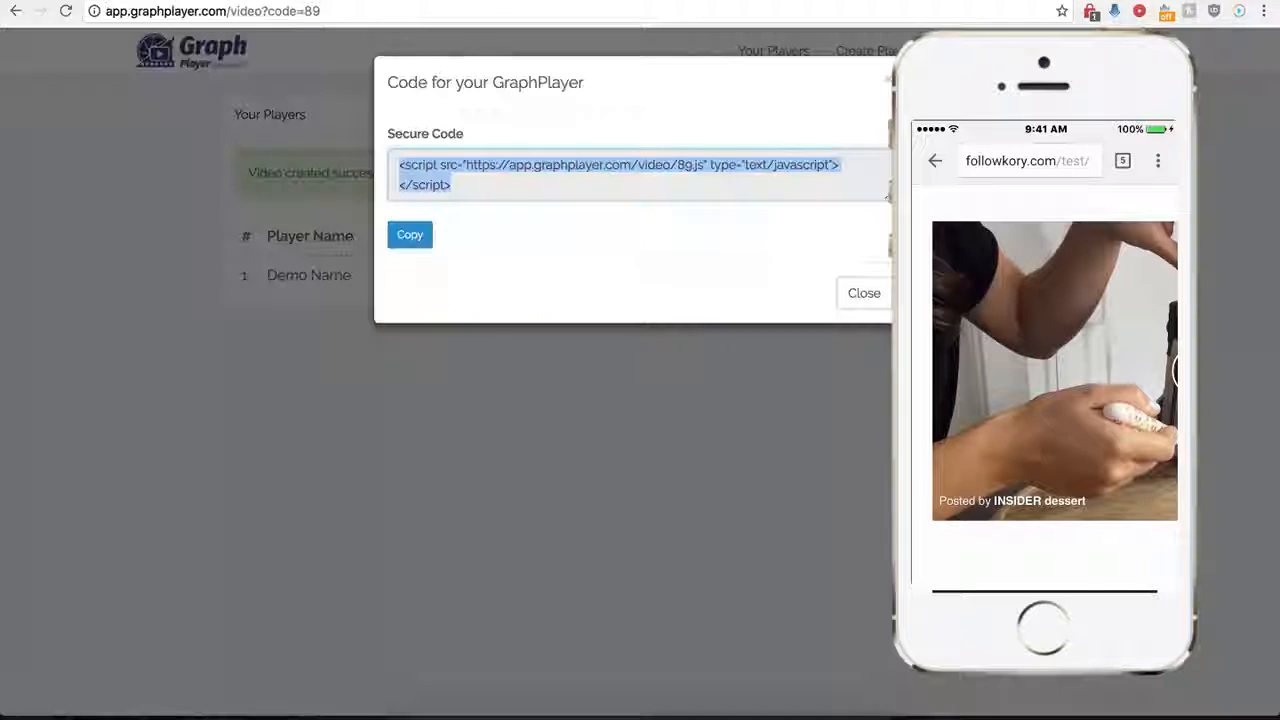
Reopen the Demo Name player's settings in GraphPlayer and enable showing a GIF instead of the video on mobile devices
click(862, 294)
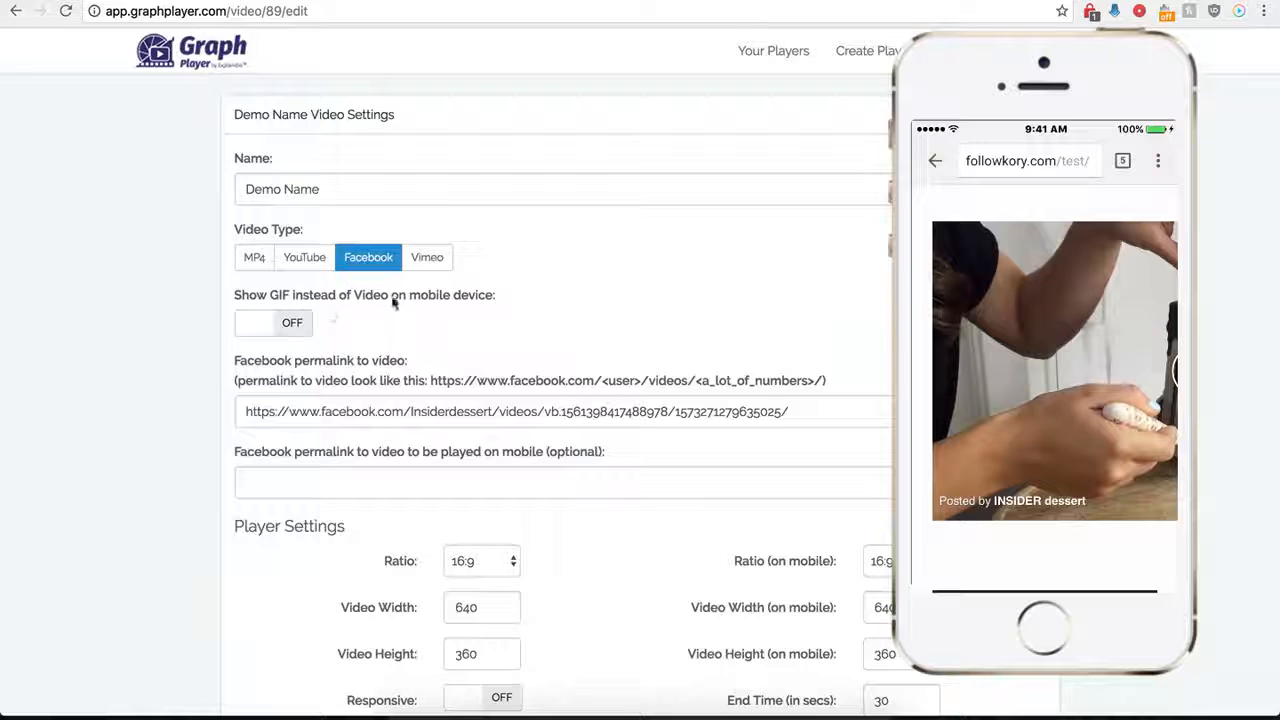
click(297, 322)
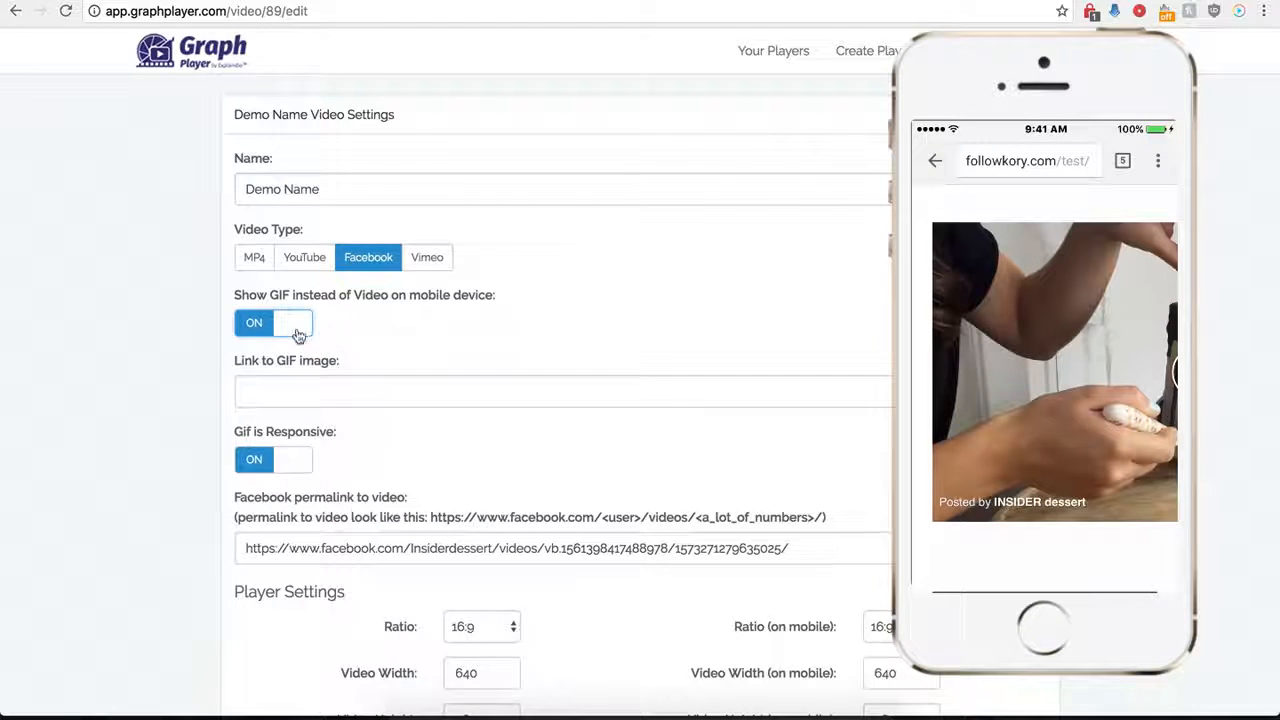
click(299, 390)
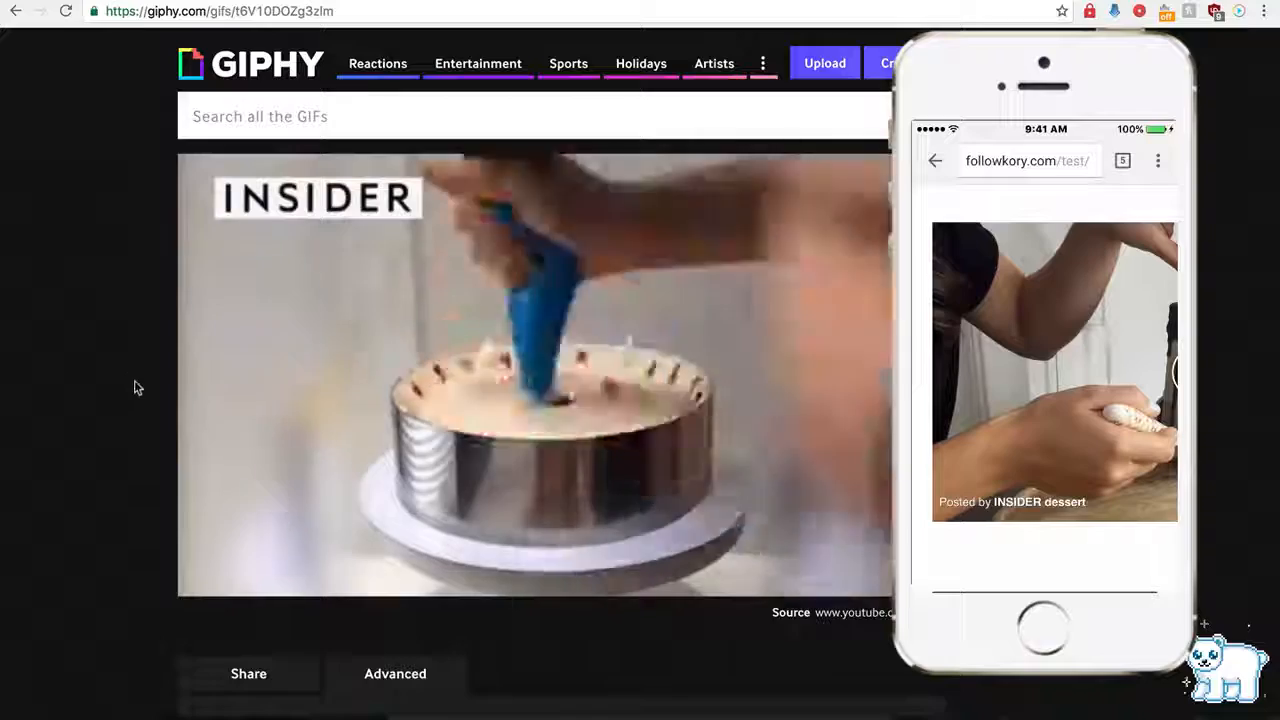
scroll(135, 405, down, 2)
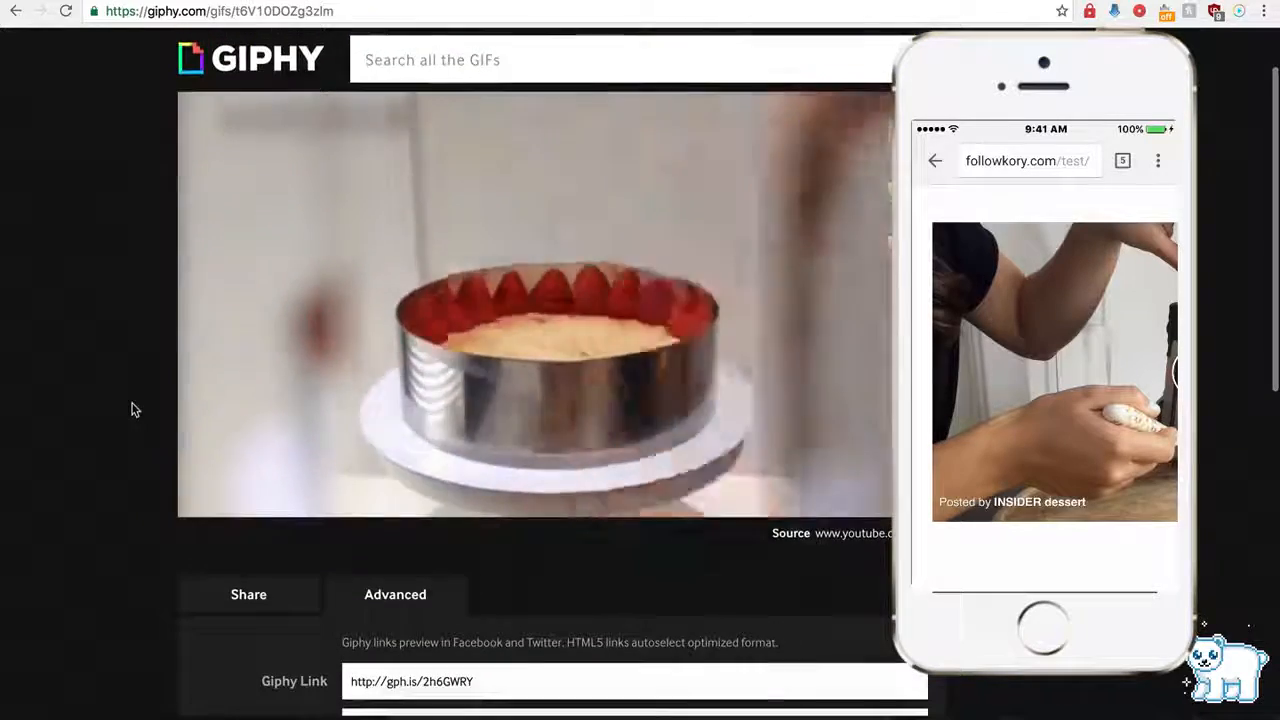
scroll(310, 430, down, 2)
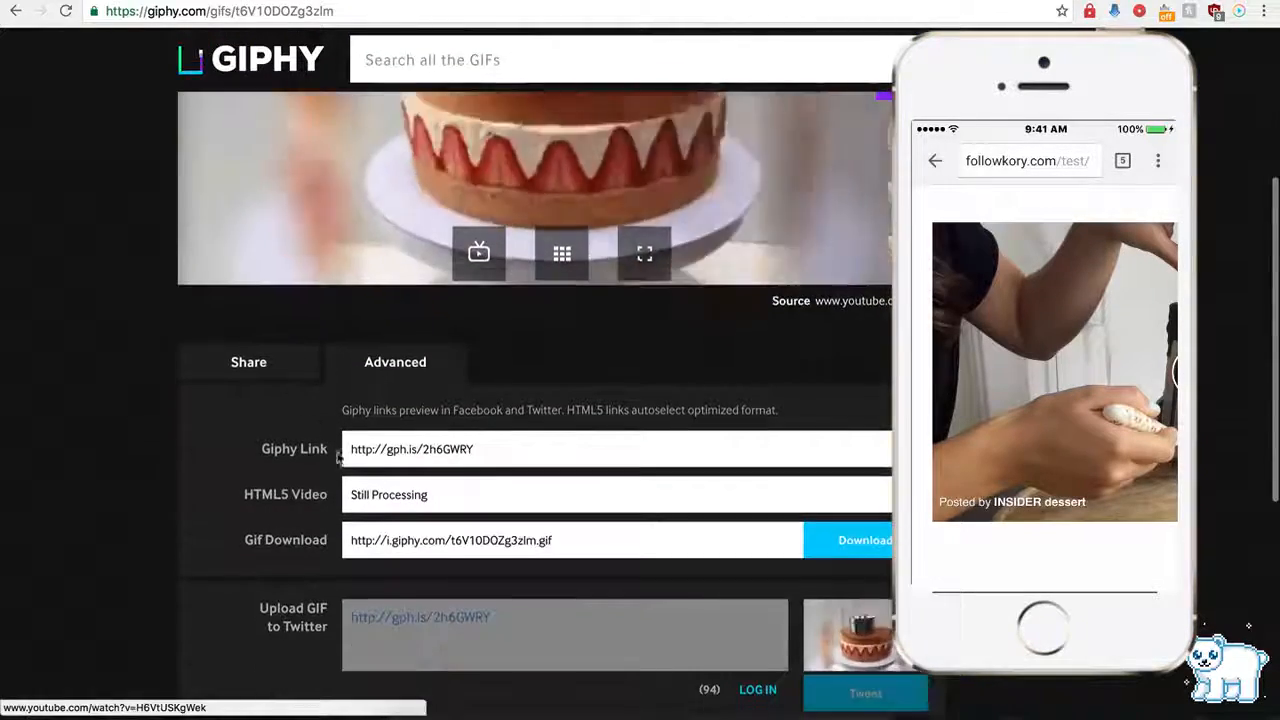
click(396, 451)
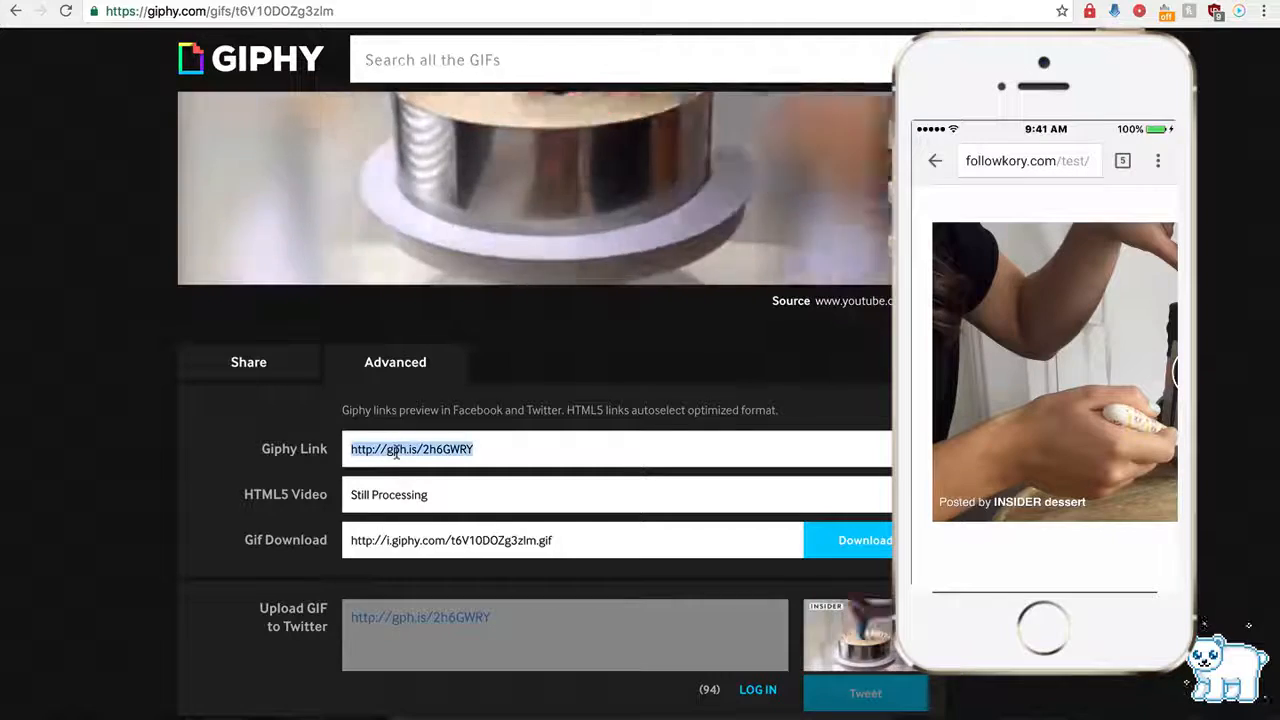
Paste the copied Giphy link as the Demo Name player's GIF image link in GraphPlayer and save the player
click(480, 1)
click(335, 392)
text(http://gph.is/1N6GWRY)
scroll(190, 490, down, 5)
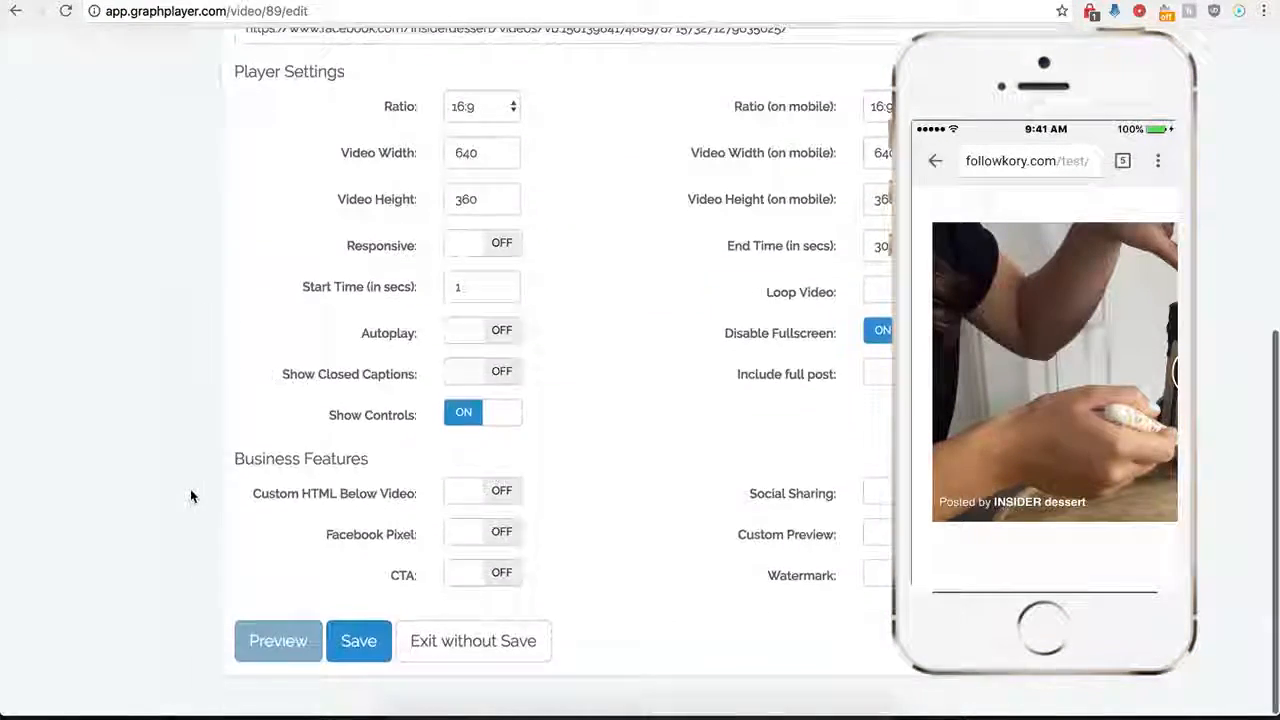
click(358, 655)
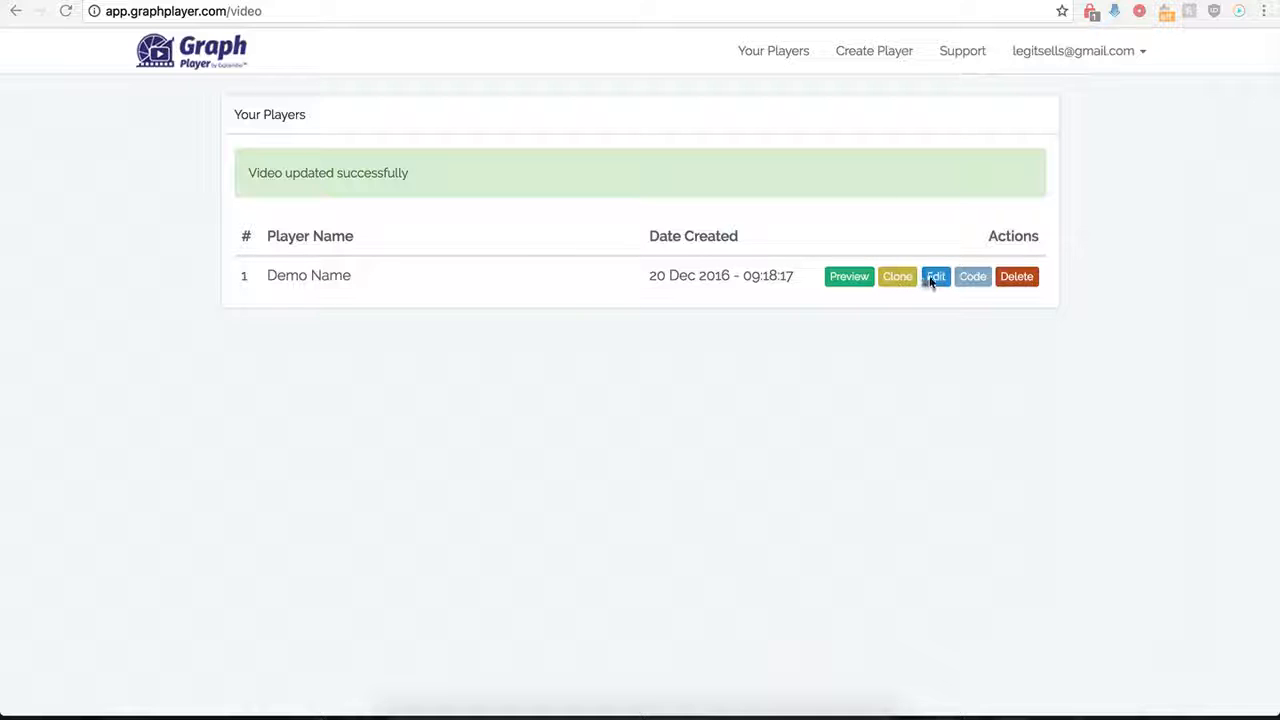
Reopen the Demo Name player's settings, turn on Include full post and save the player
click(933, 278)
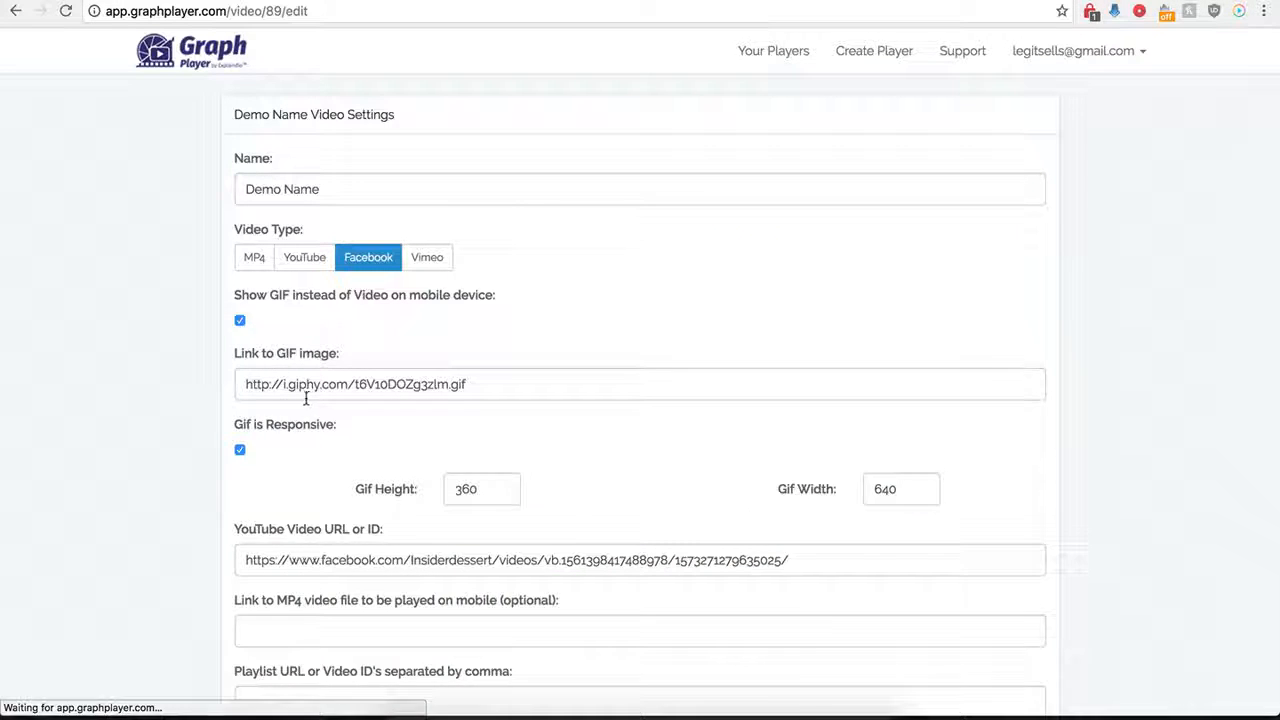
scroll(214, 486, down, 3)
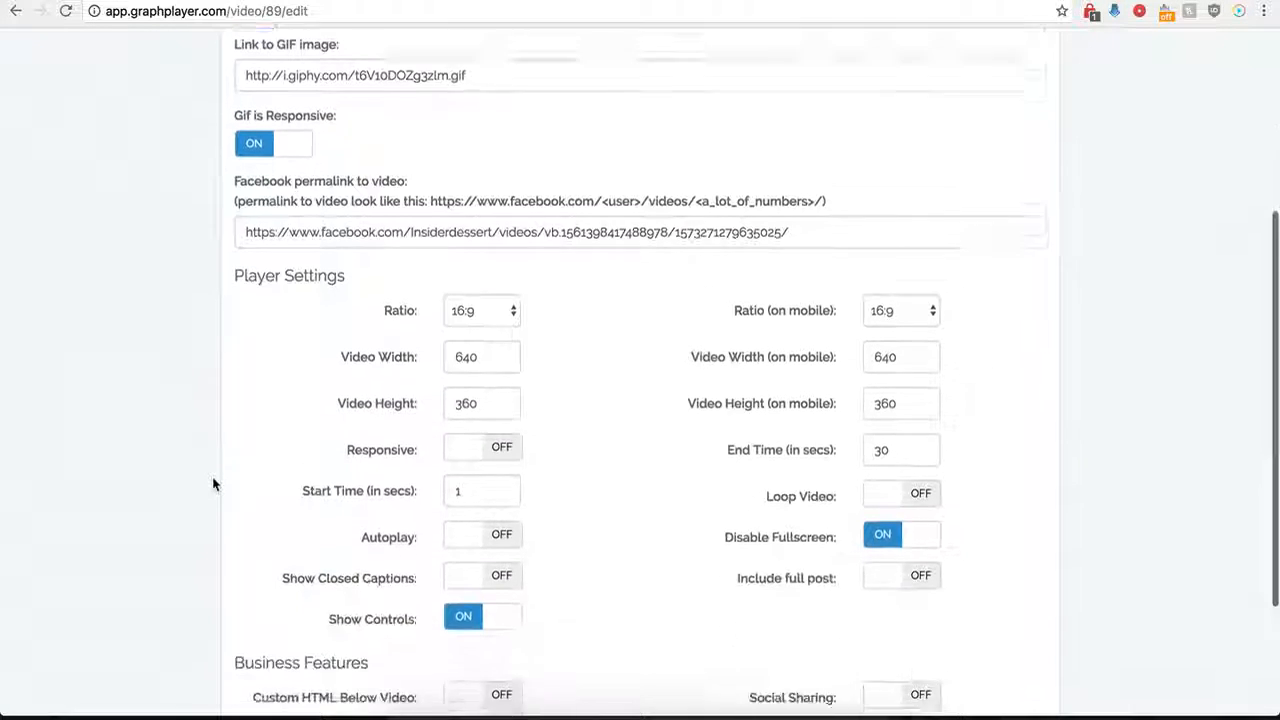
scroll(213, 485, down, 2)
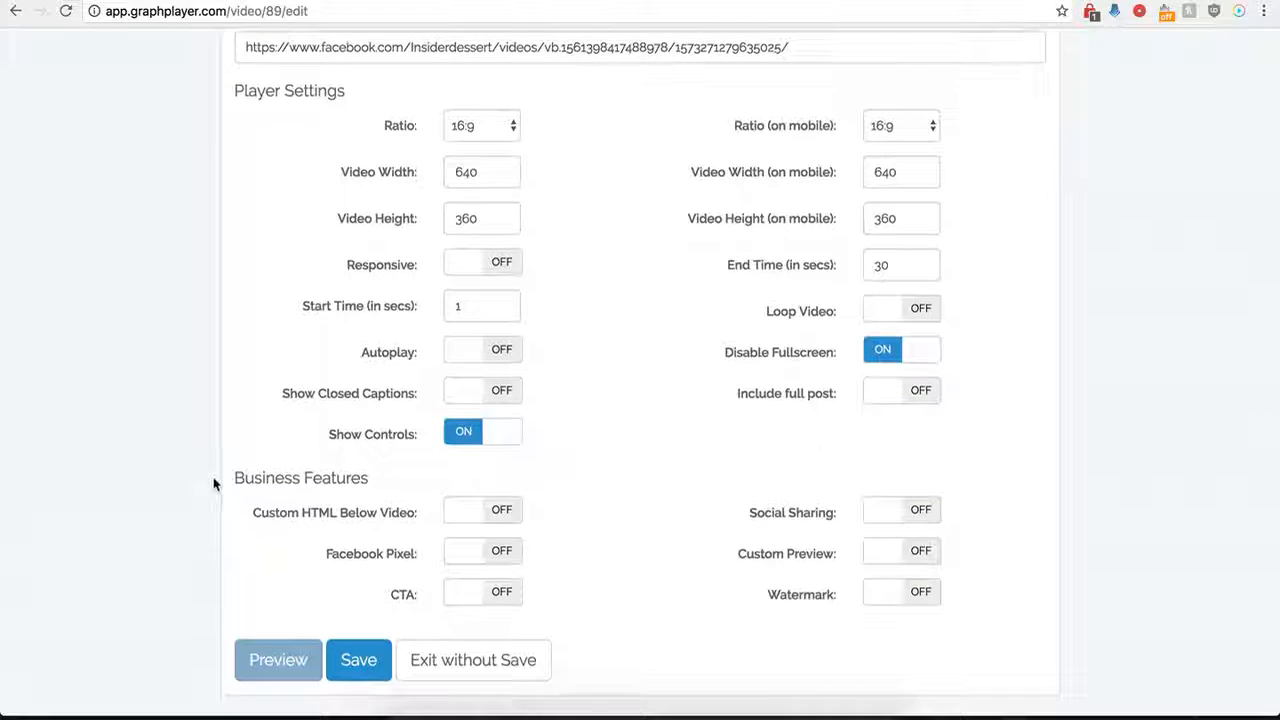
click(920, 395)
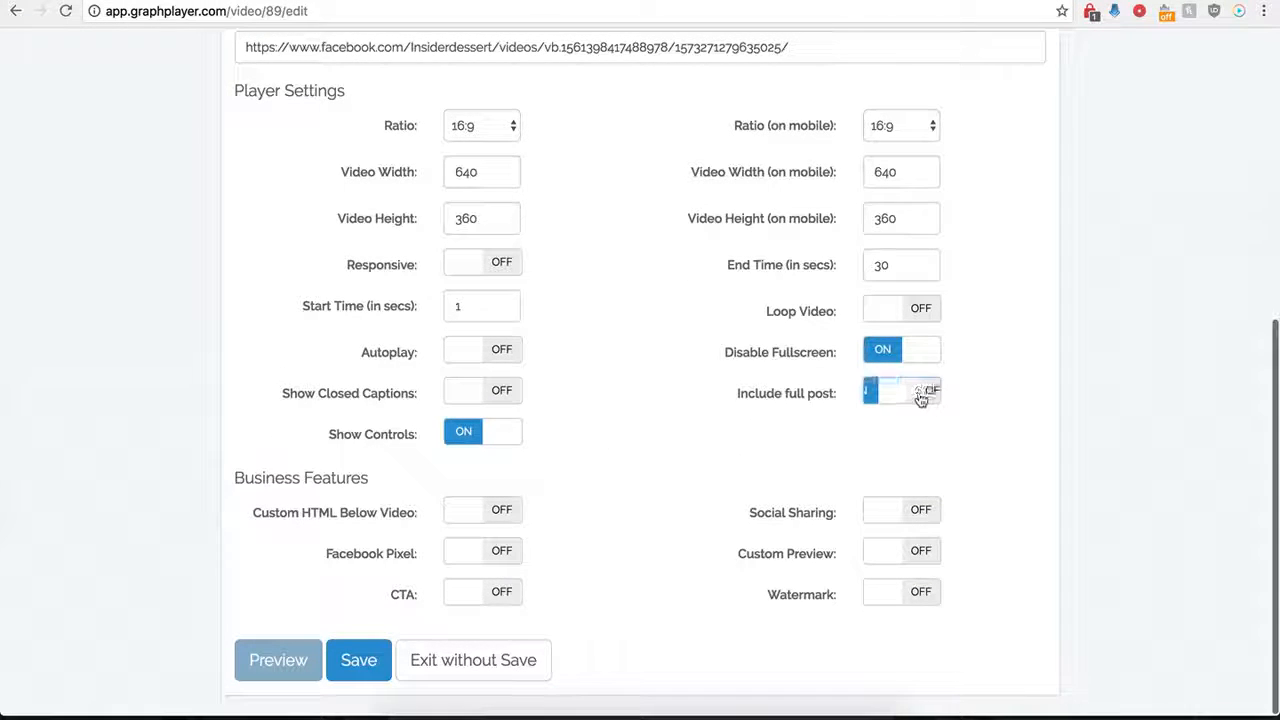
click(352, 662)
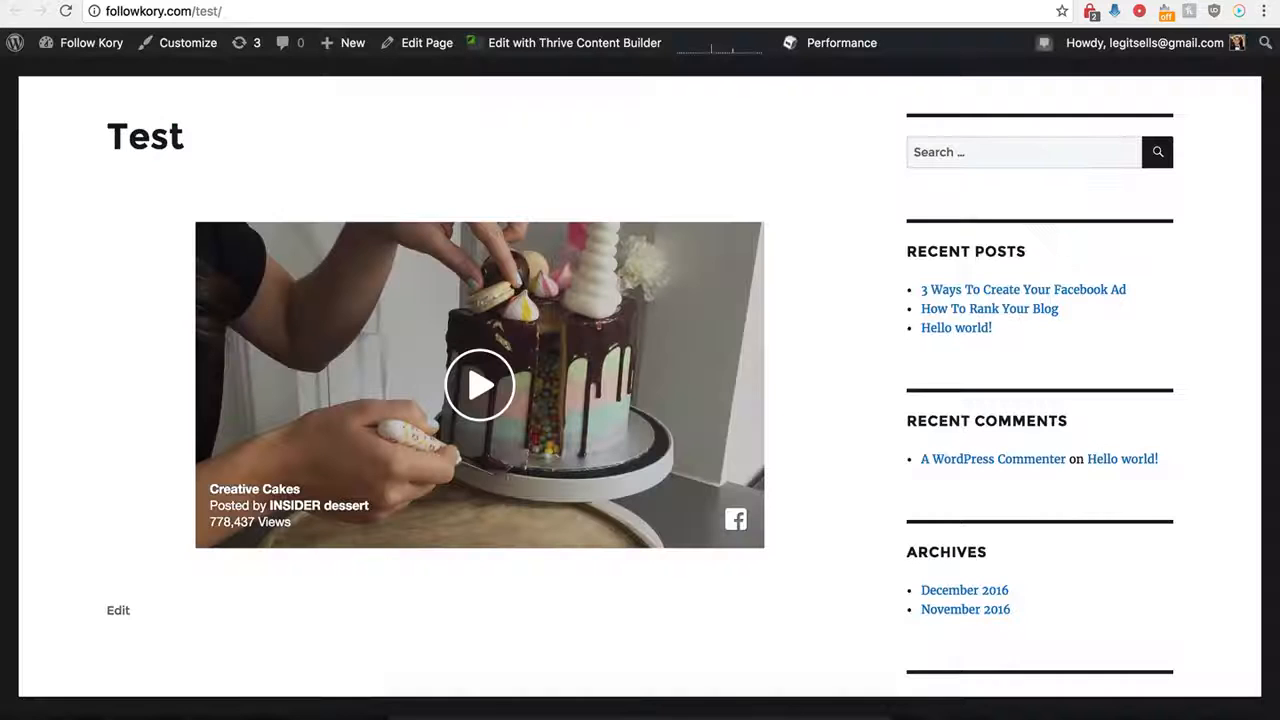
Reload the Test page in WordPress, view the embedded full post and check where its comments link leads on Facebook
click(65, 11)
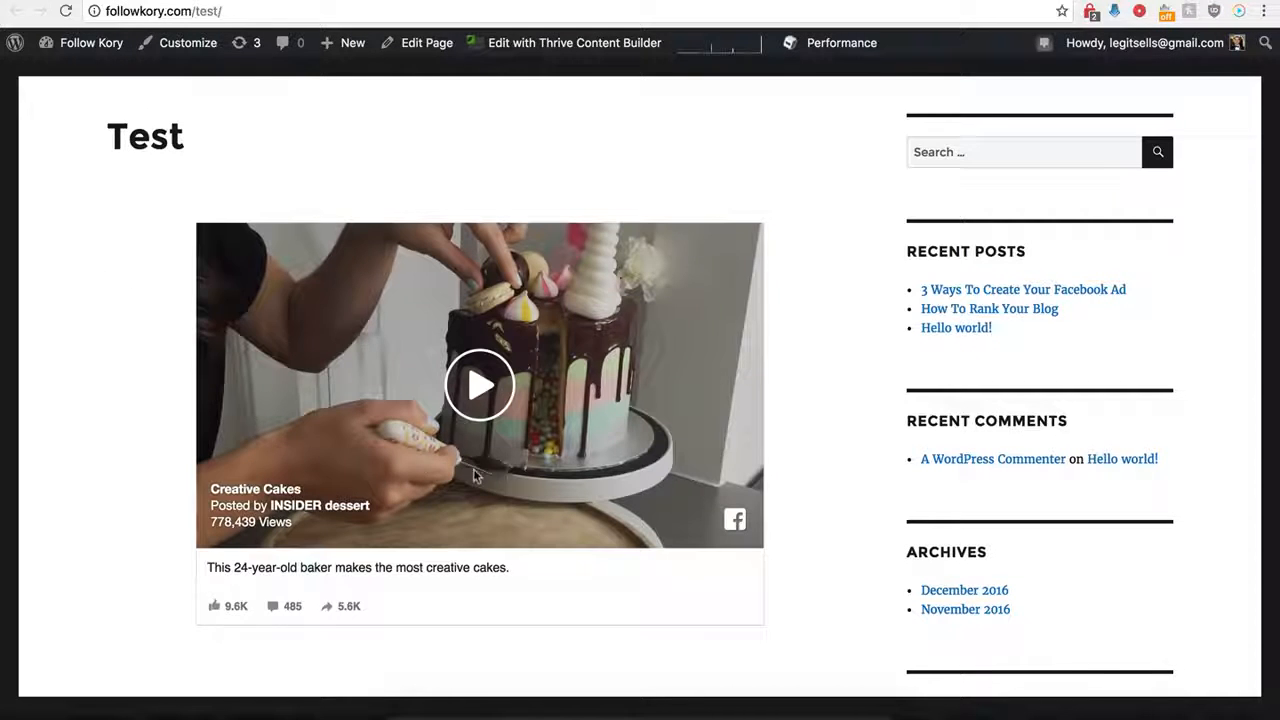
scroll(185, 586, down, 1)
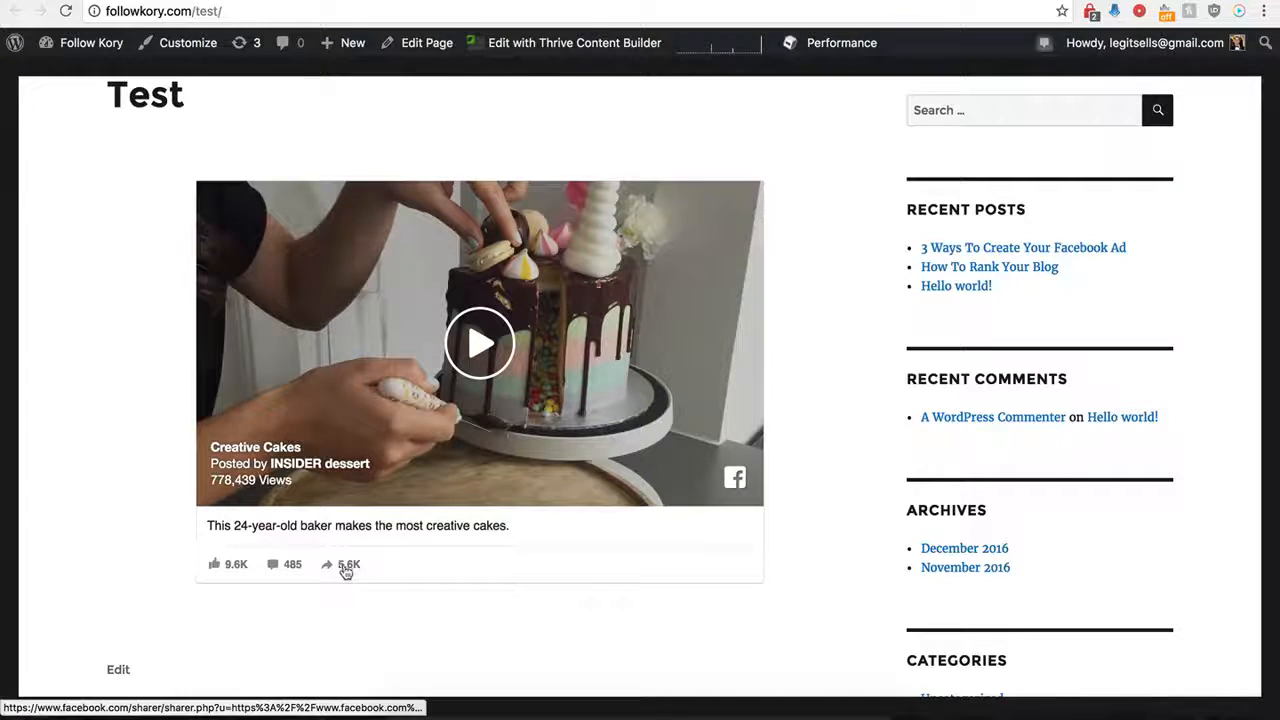
click(274, 568)
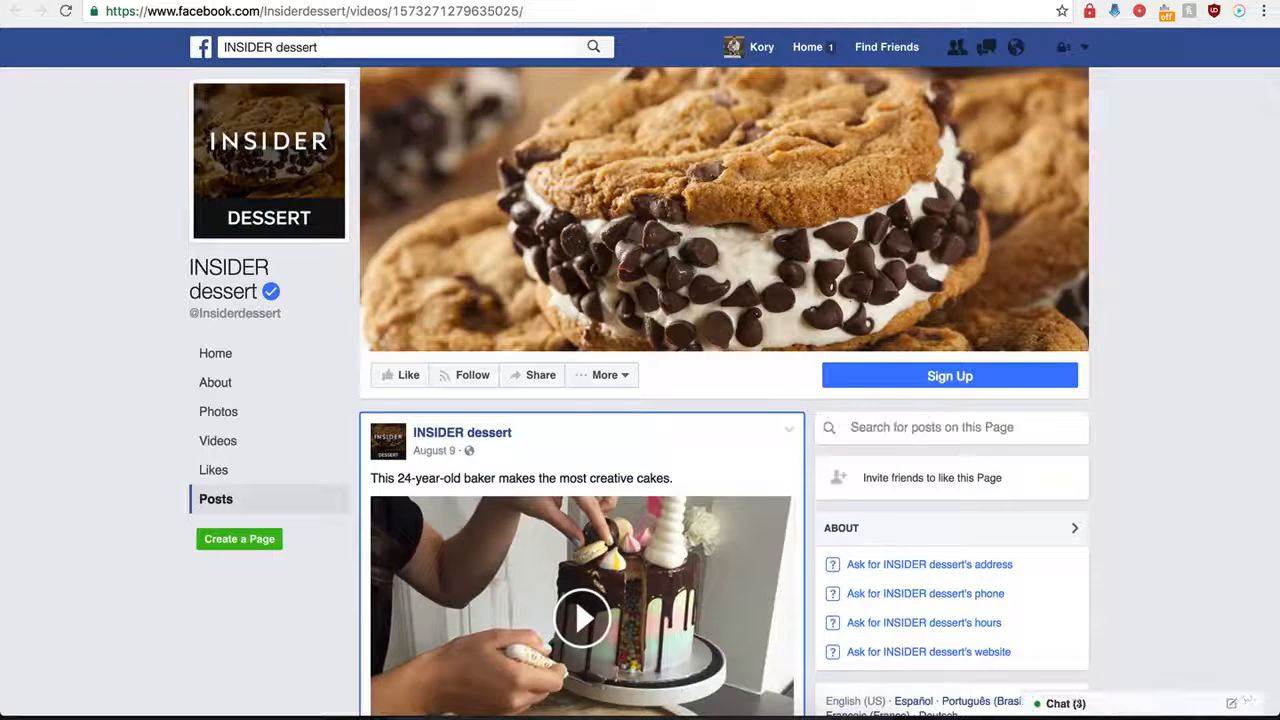
key(super+w)
Reopen the Demo Name player's settings in GraphPlayer and enable Custom HTML Below Video
click(109, 2)
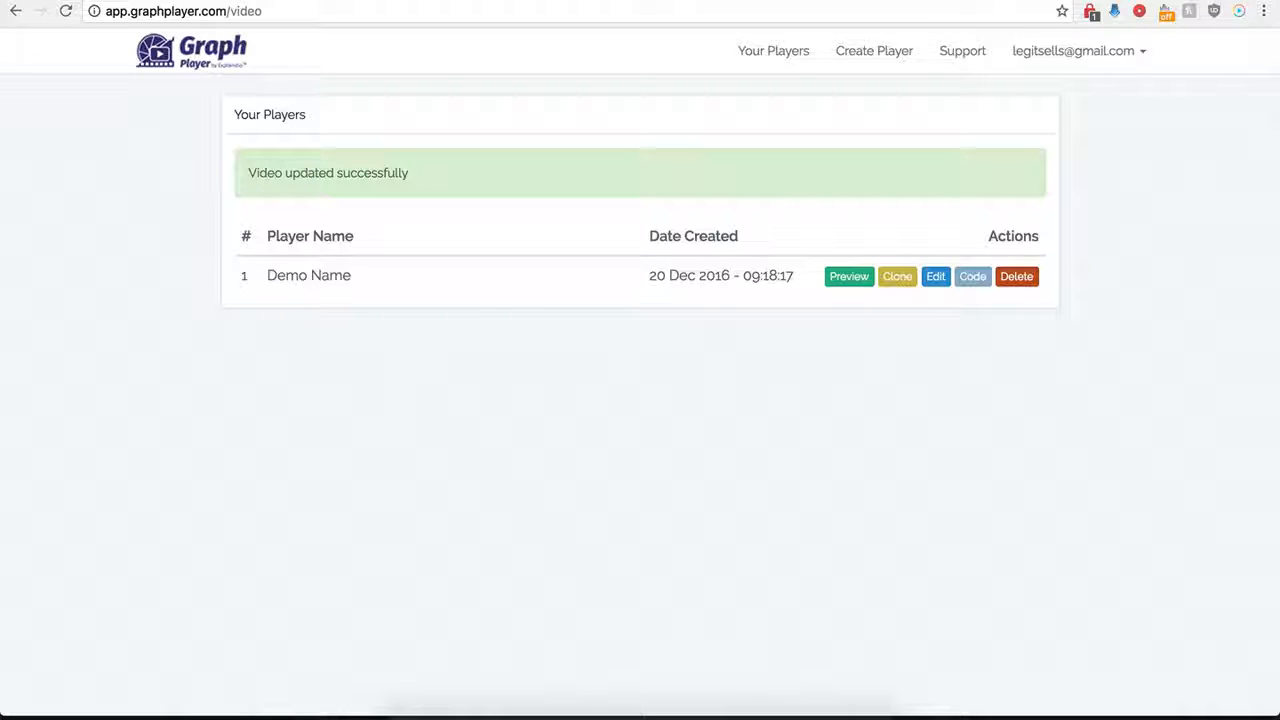
click(938, 284)
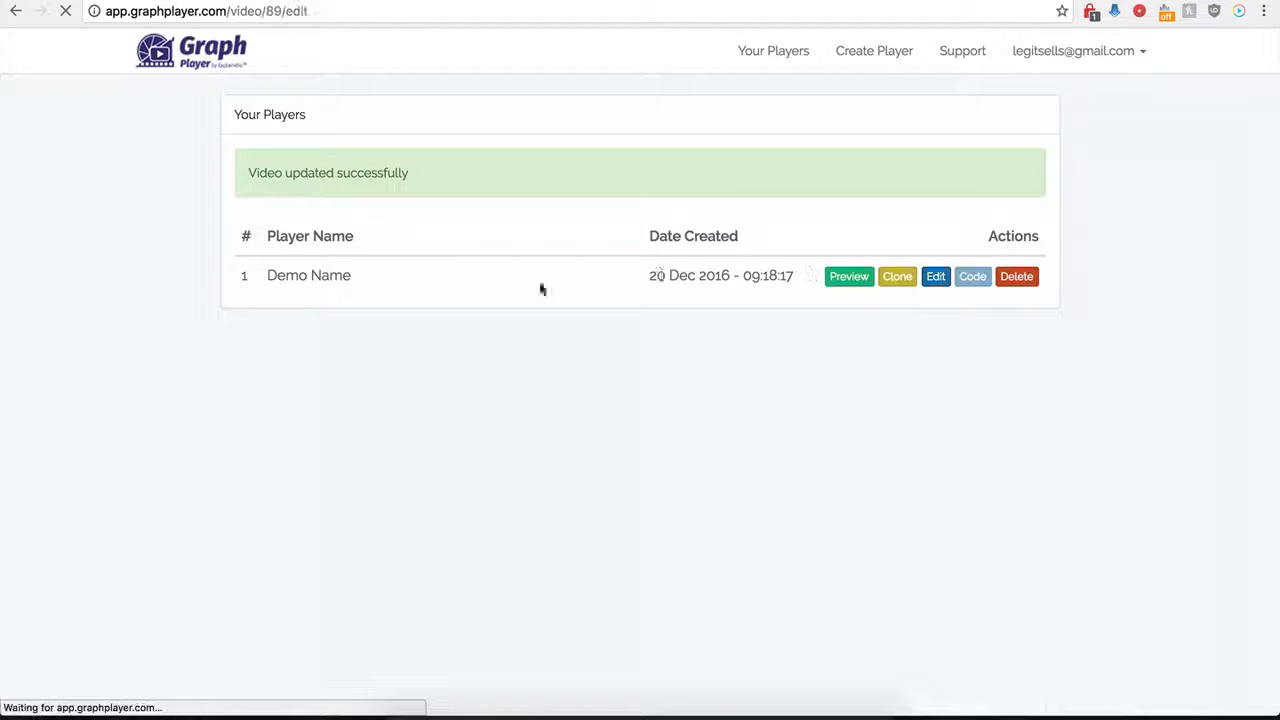
scroll(279, 495, down, 10)
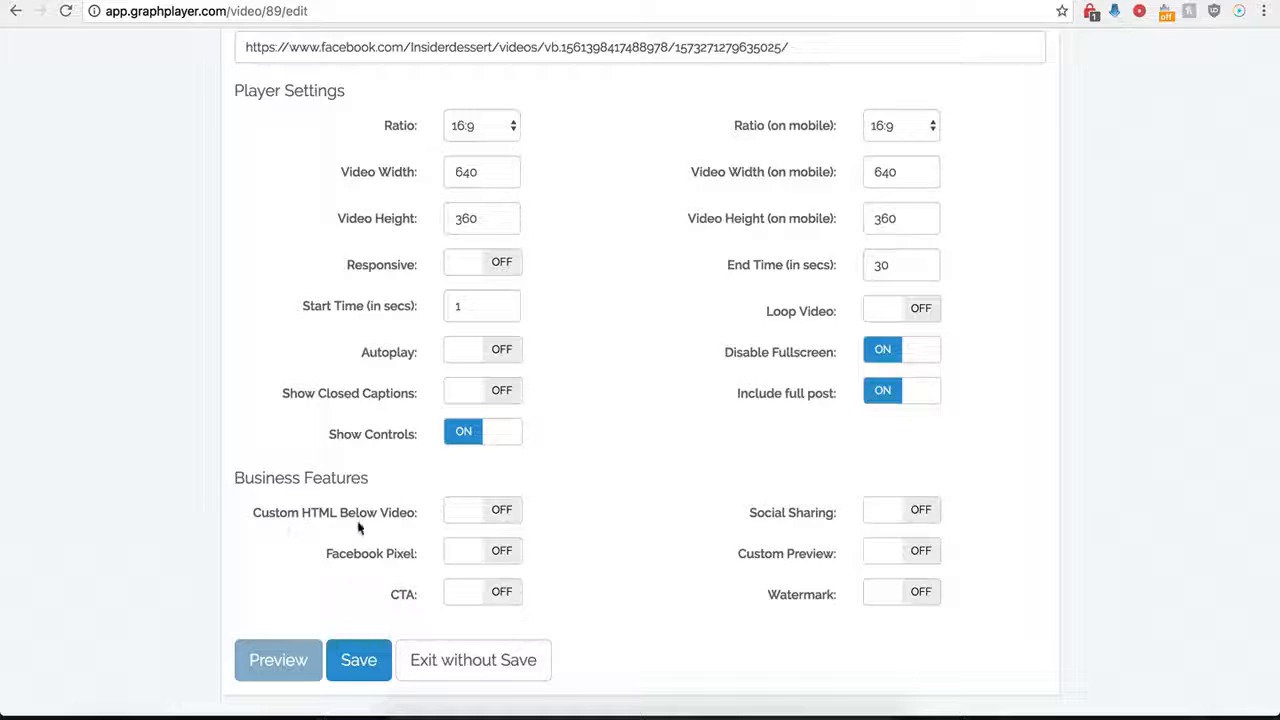
click(502, 510)
scroll(543, 554, down, 3)
click(471, 393)
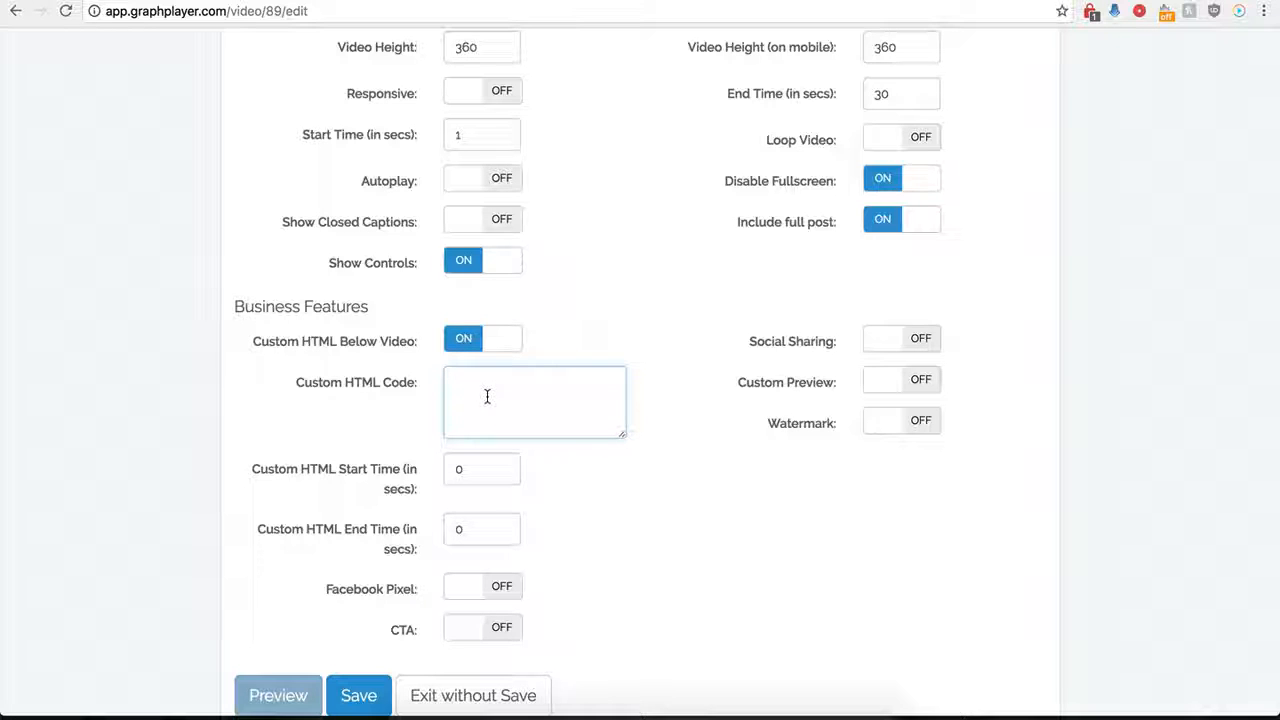
Set the Custom HTML start time to 120 seconds
drag(464, 473, 444, 472)
click(482, 529)
click(466, 474)
click(497, 398)
scroll(495, 398, up, 4)
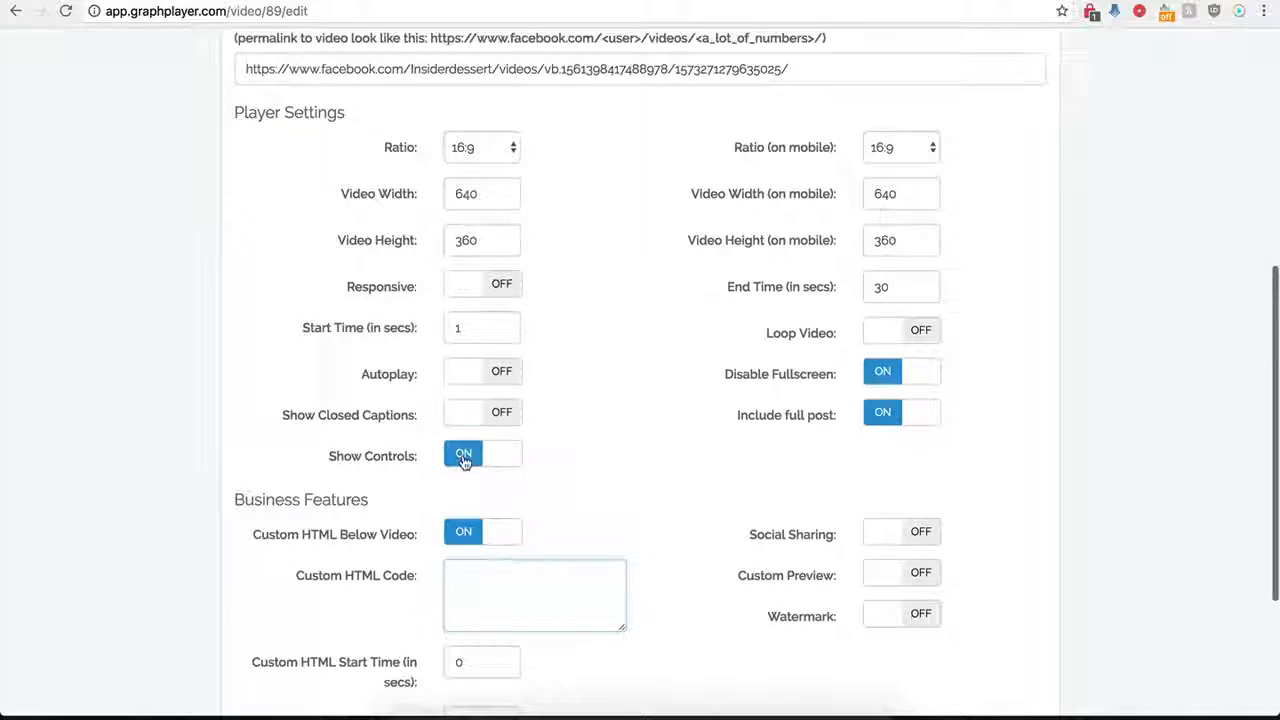
scroll(463, 451, down, 2)
scroll(486, 470, down, 1)
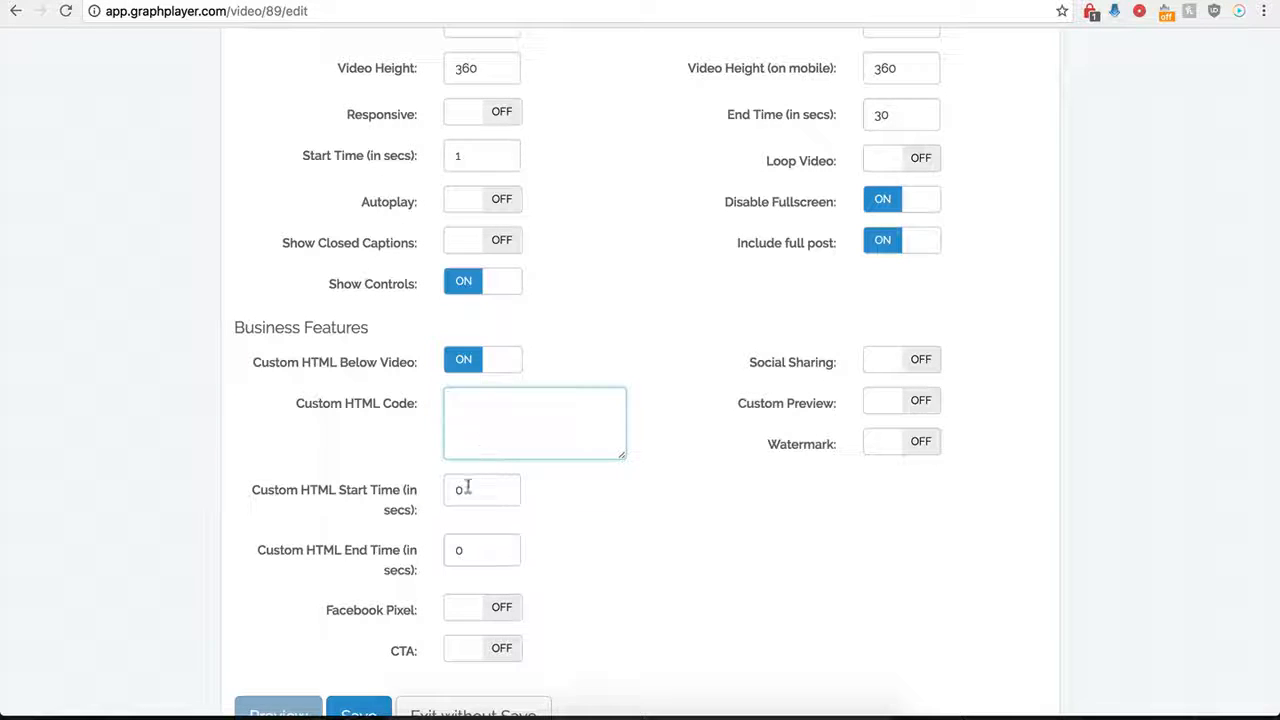
drag(490, 489, 447, 490)
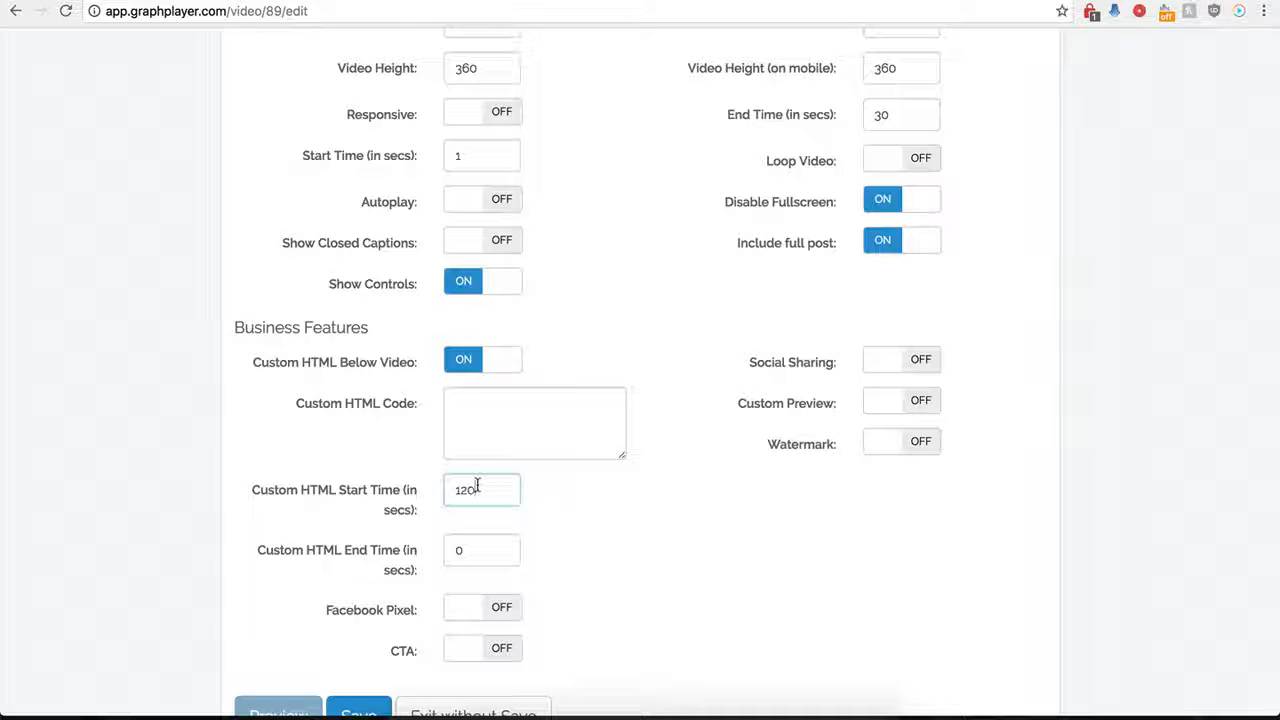
click(475, 412)
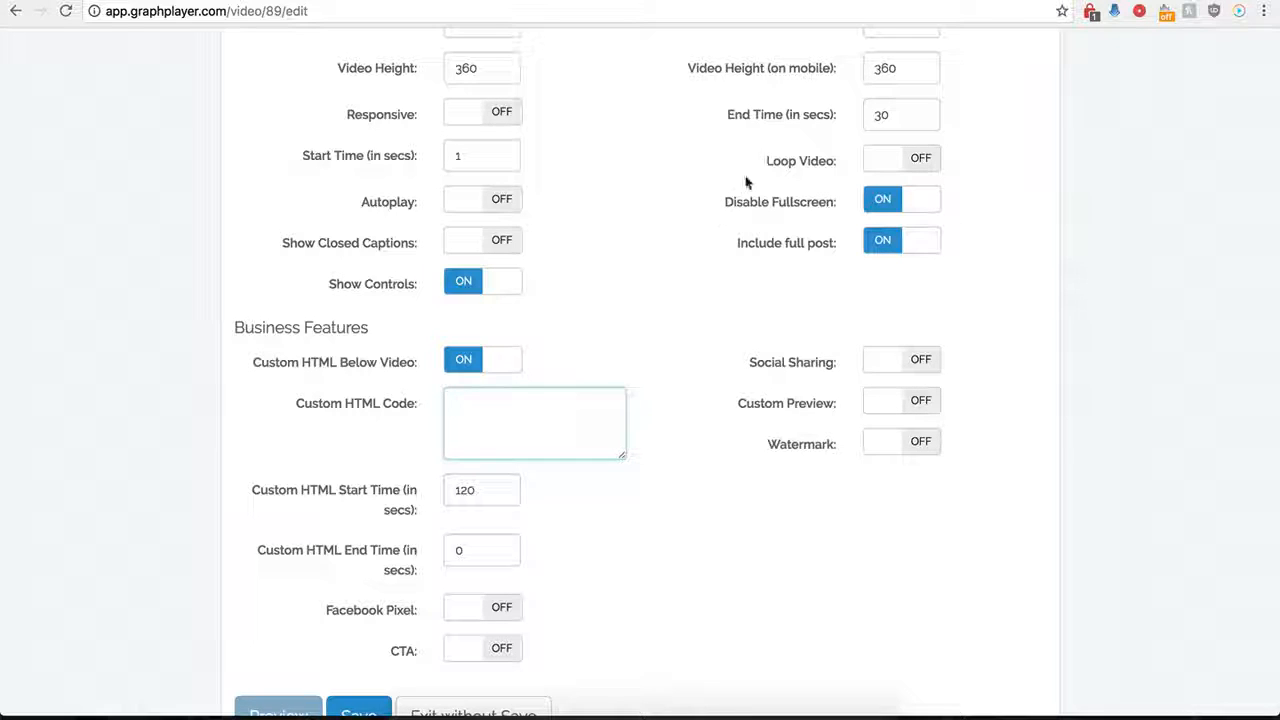
scroll(567, 415, down, 1)
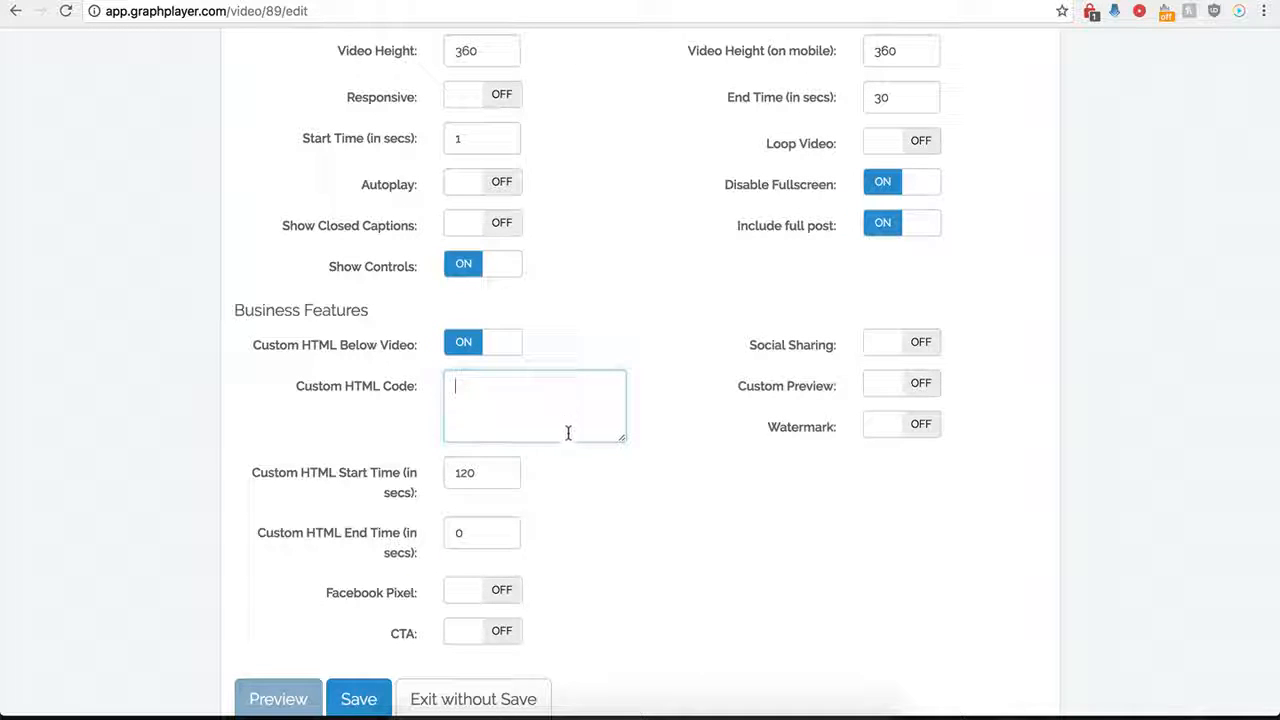
key(ctrl+v)
drag(621, 442, 665, 498)
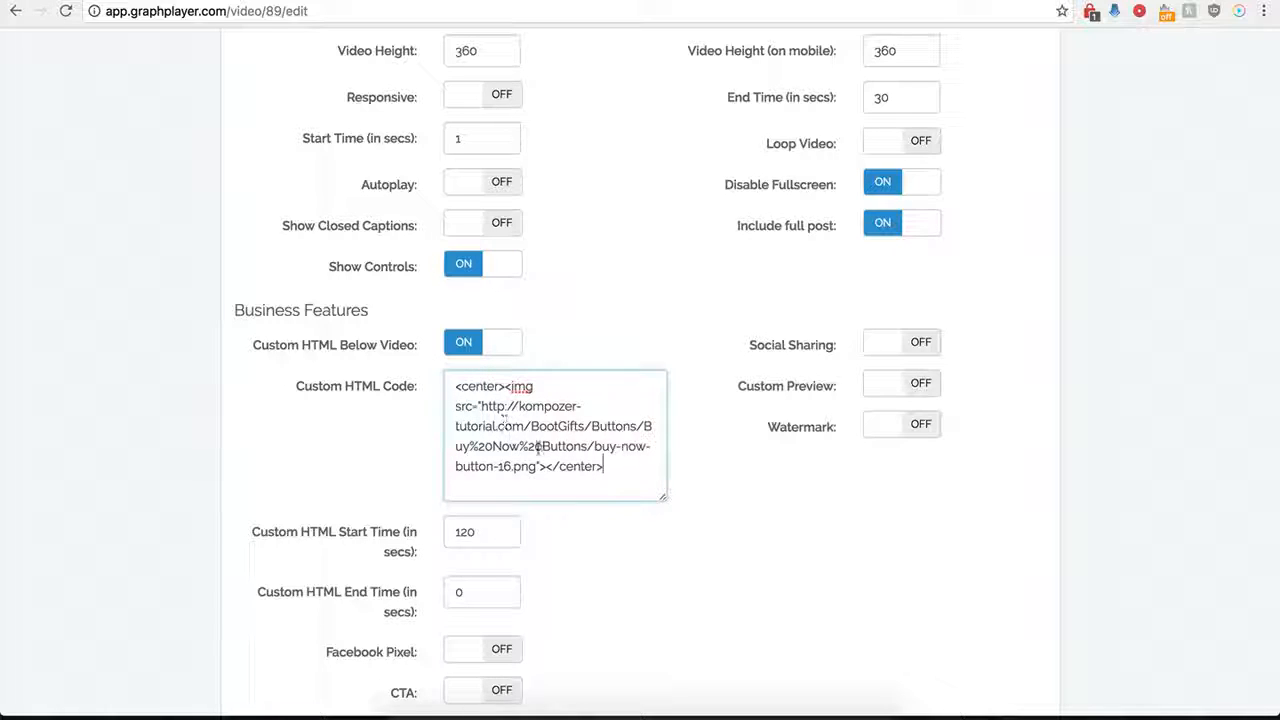
click(488, 515)
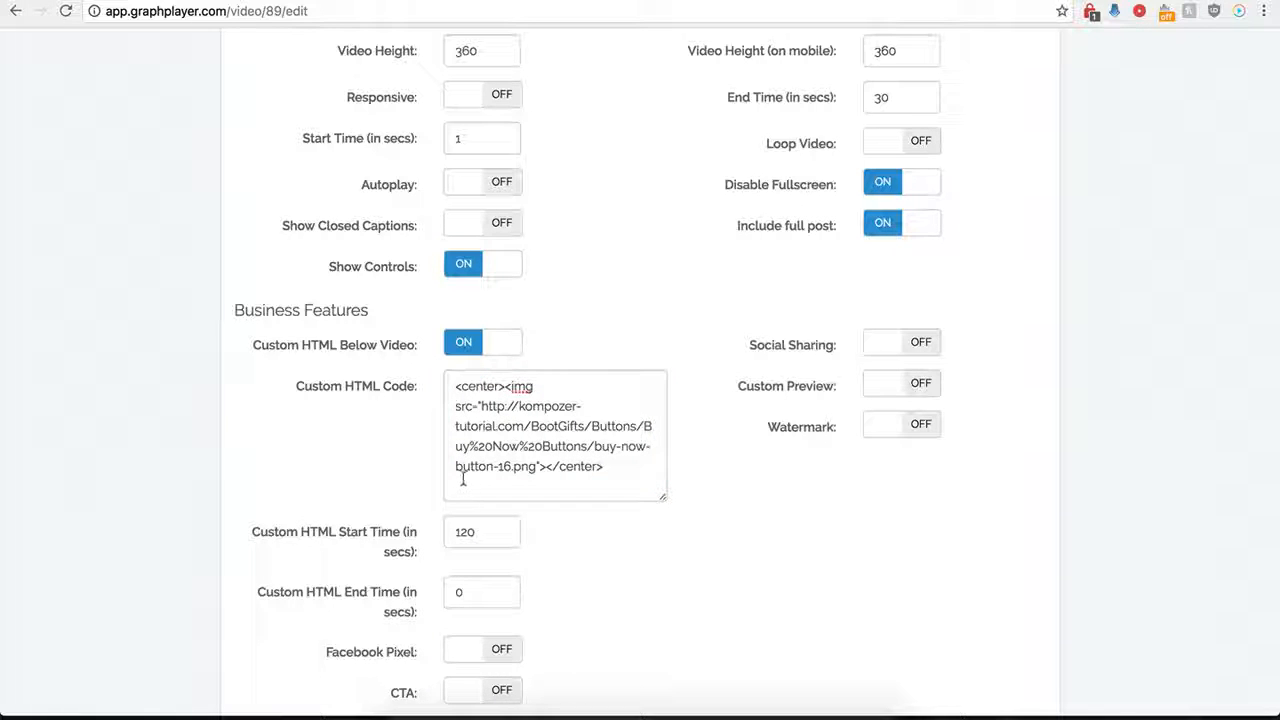
Set the Custom HTML start time to 0 seconds and save the player
click(476, 536)
drag(486, 536, 446, 536)
text(0)
click(597, 597)
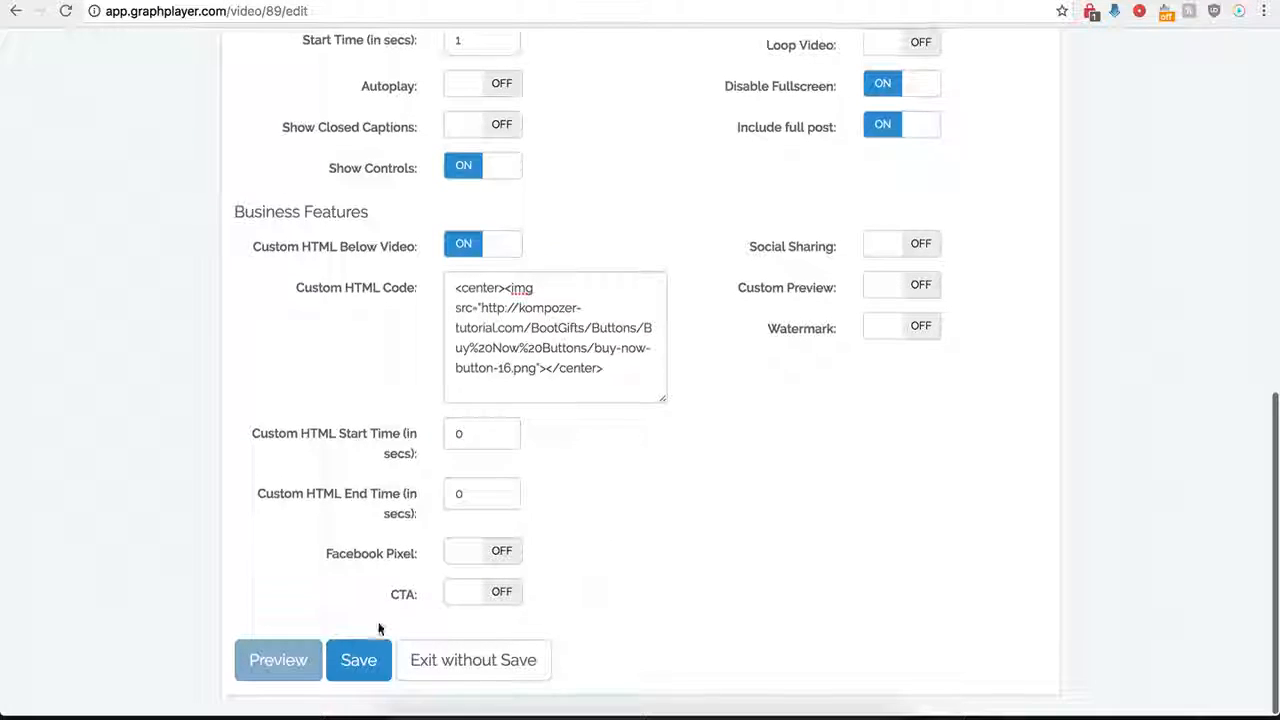
click(358, 659)
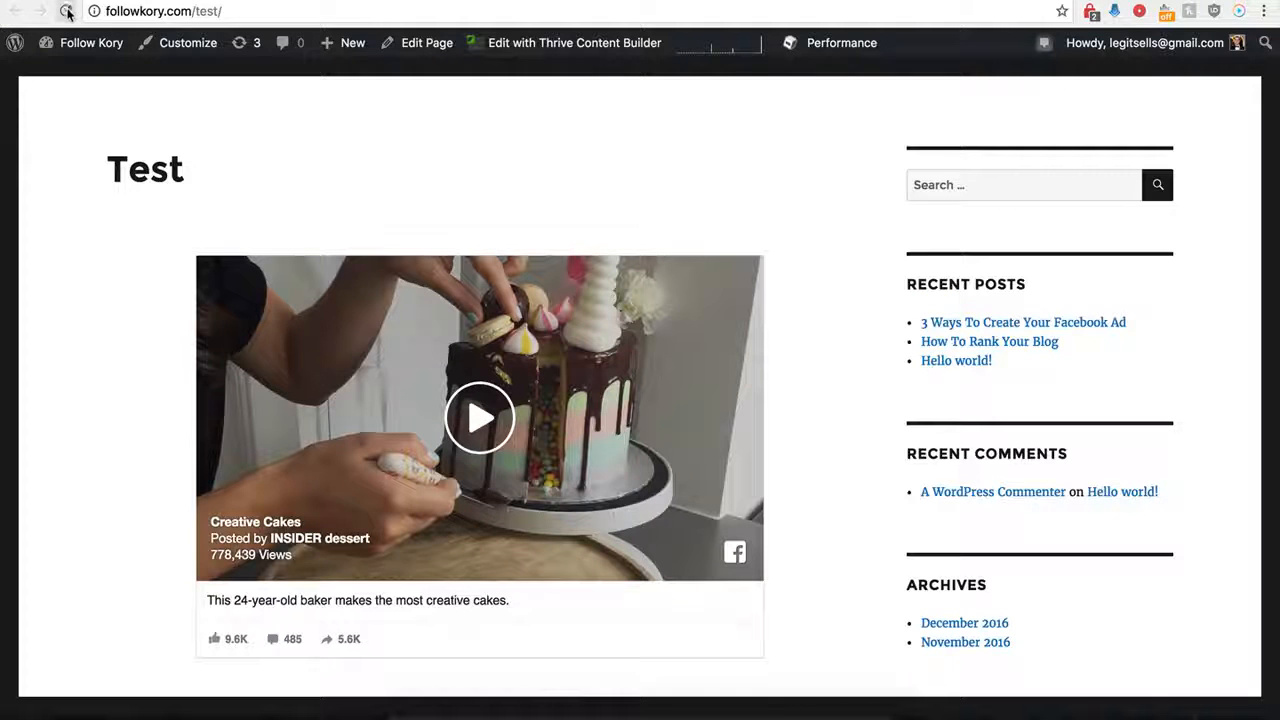
Reload the Test page in WordPress and examine the area beneath the embedded video for the custom HTML
click(67, 12)
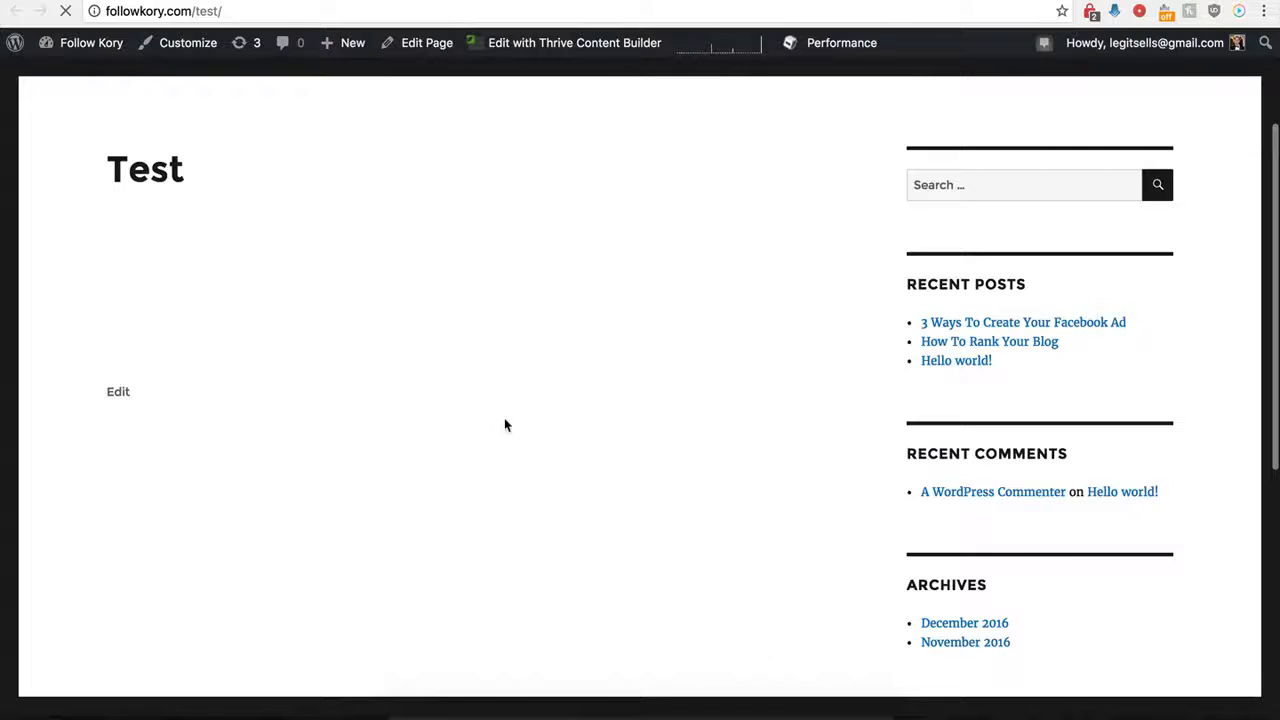
scroll(447, 417, down, 5)
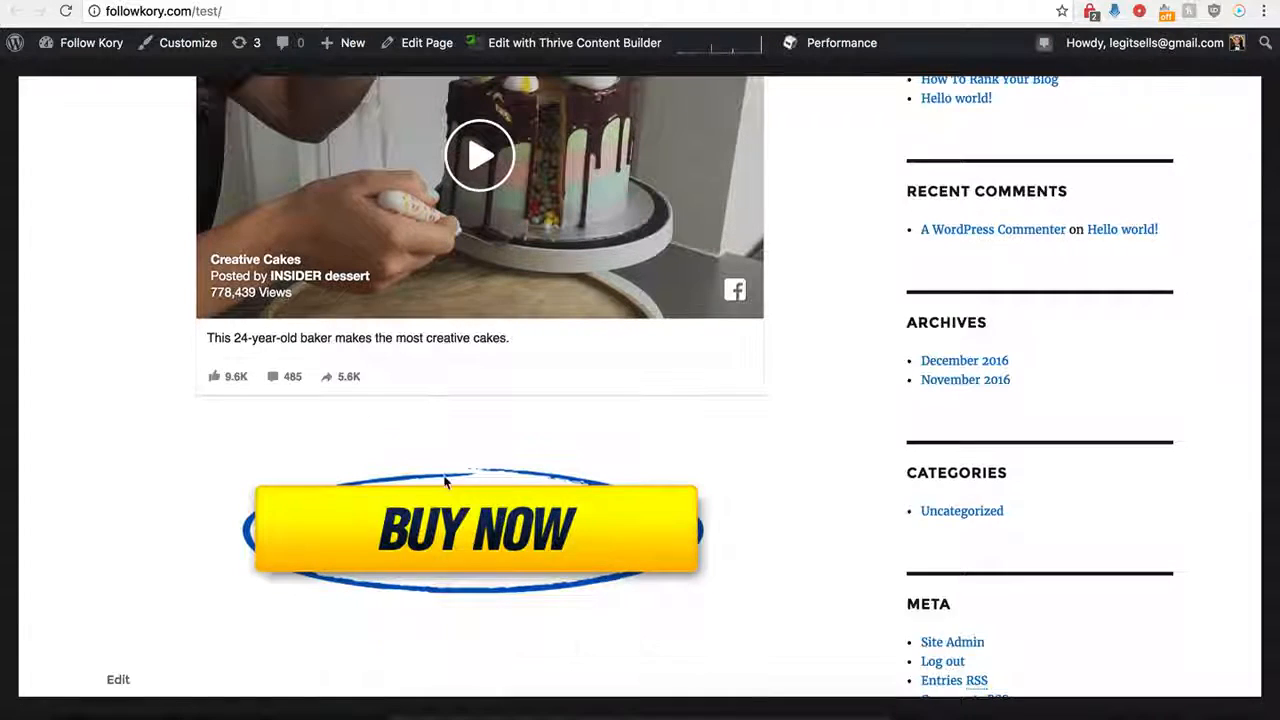
scroll(462, 464, up, 2)
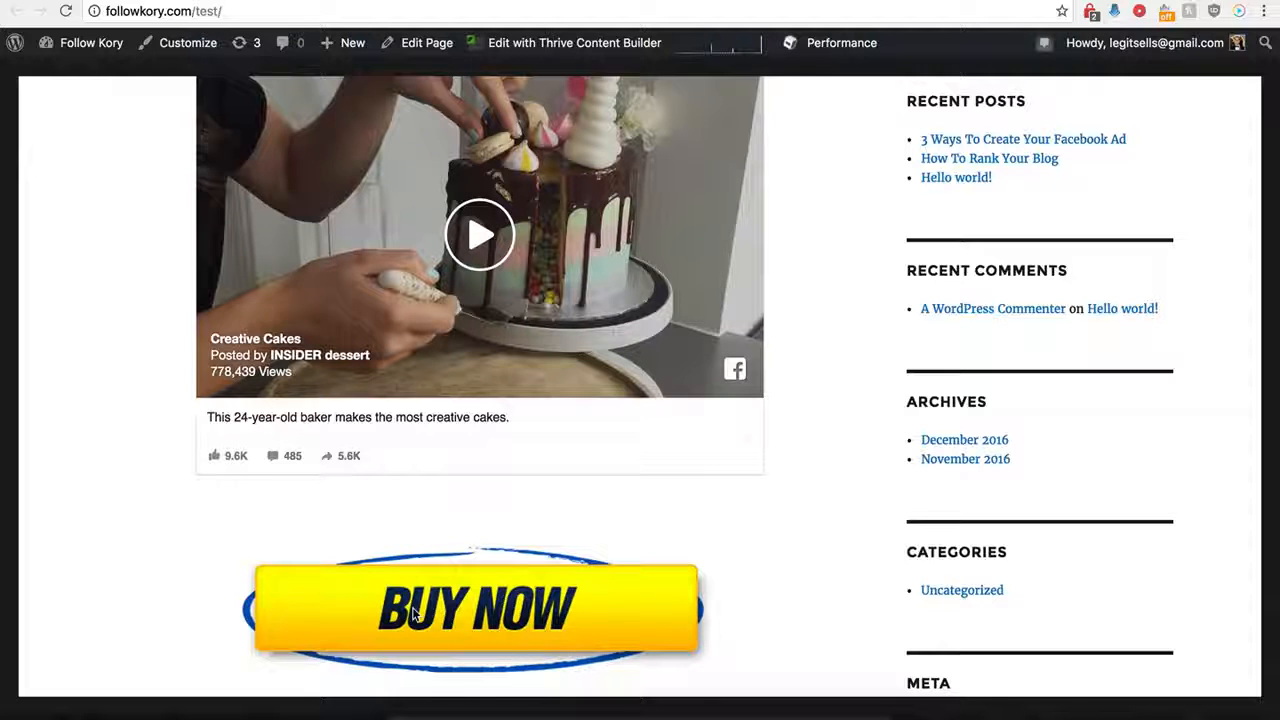
scroll(434, 563, up, 2)
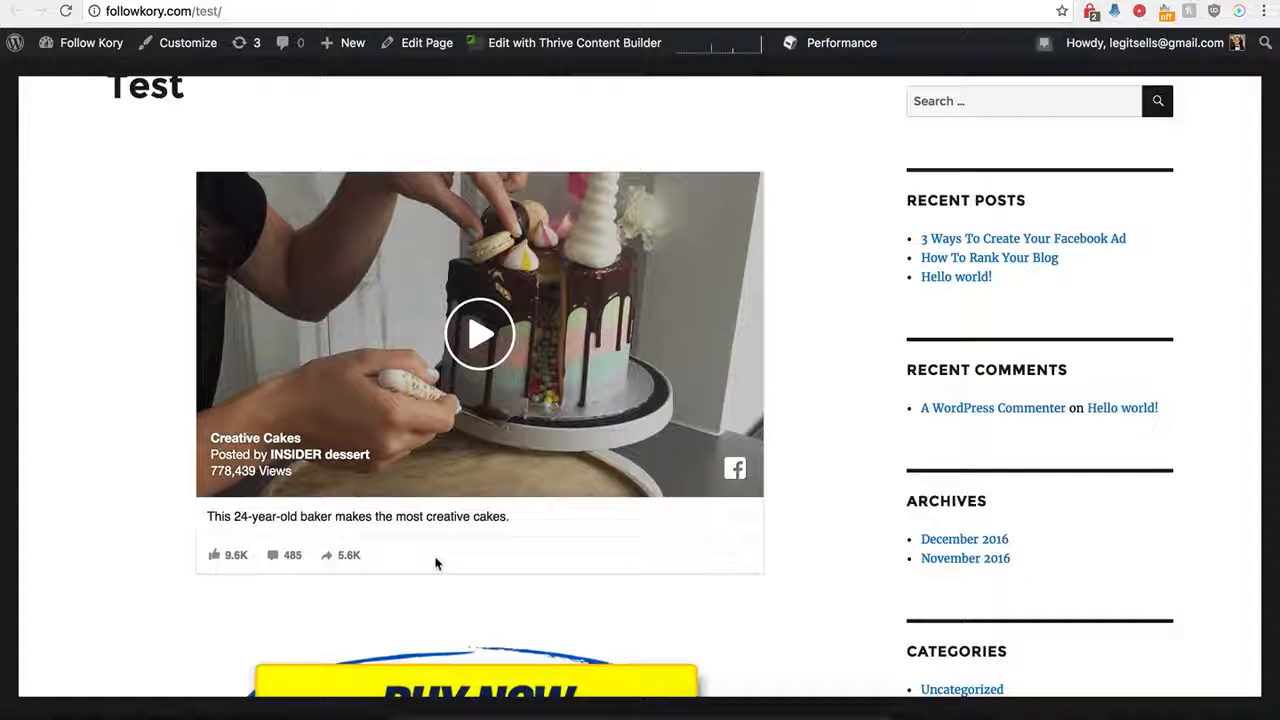
scroll(435, 563, down, 1)
scroll(437, 563, up, 3)
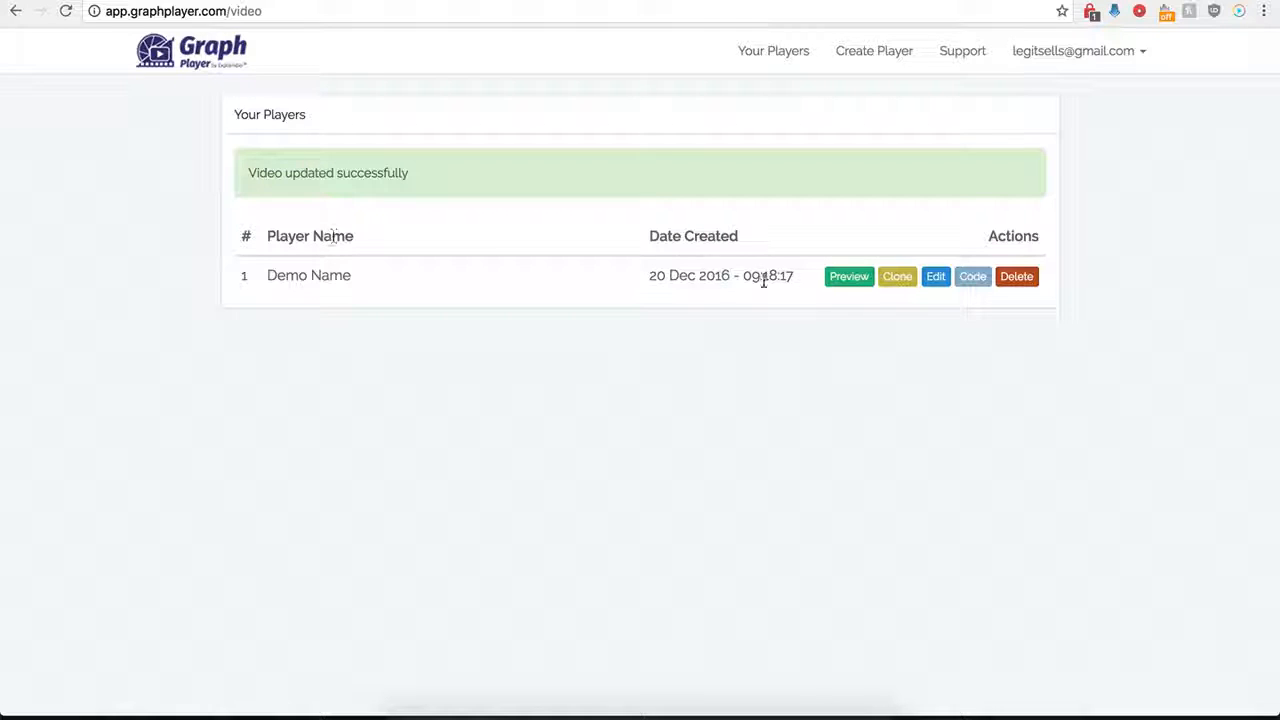
Reopen the Demo Name player's settings in GraphPlayer and turn off Custom HTML Below Video
click(935, 276)
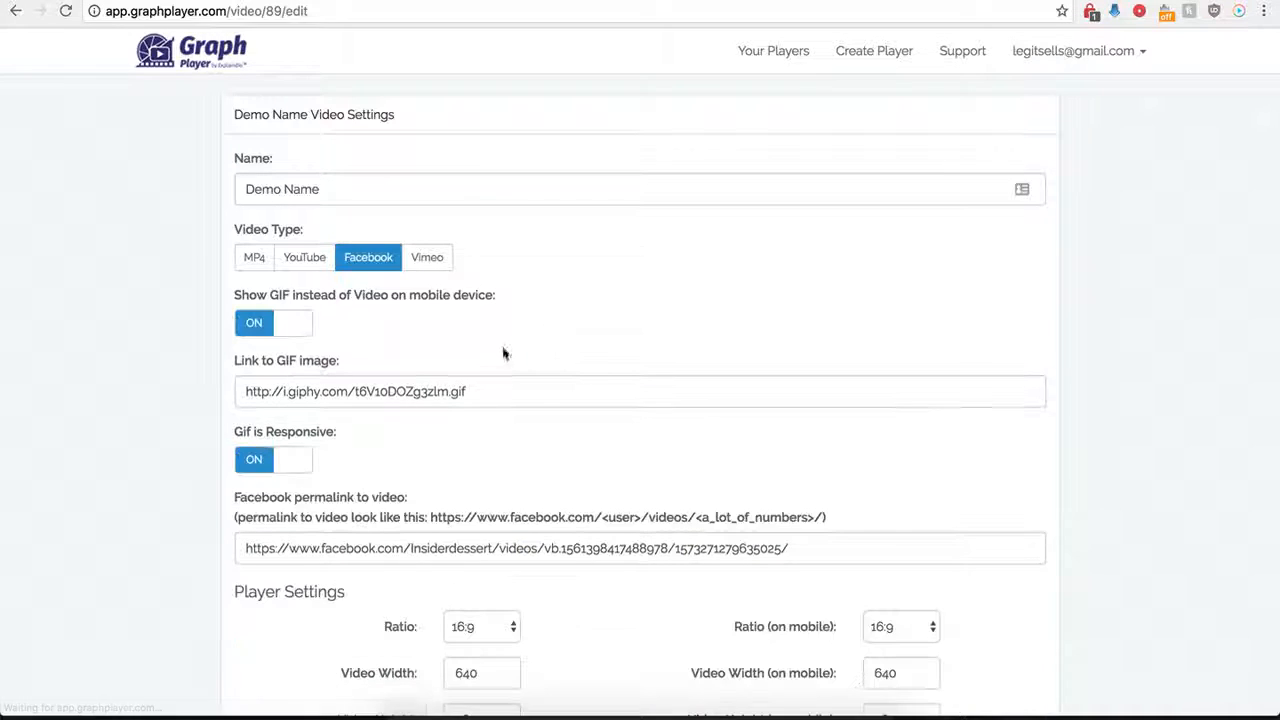
scroll(229, 543, down, 5)
scroll(228, 535, down, 3)
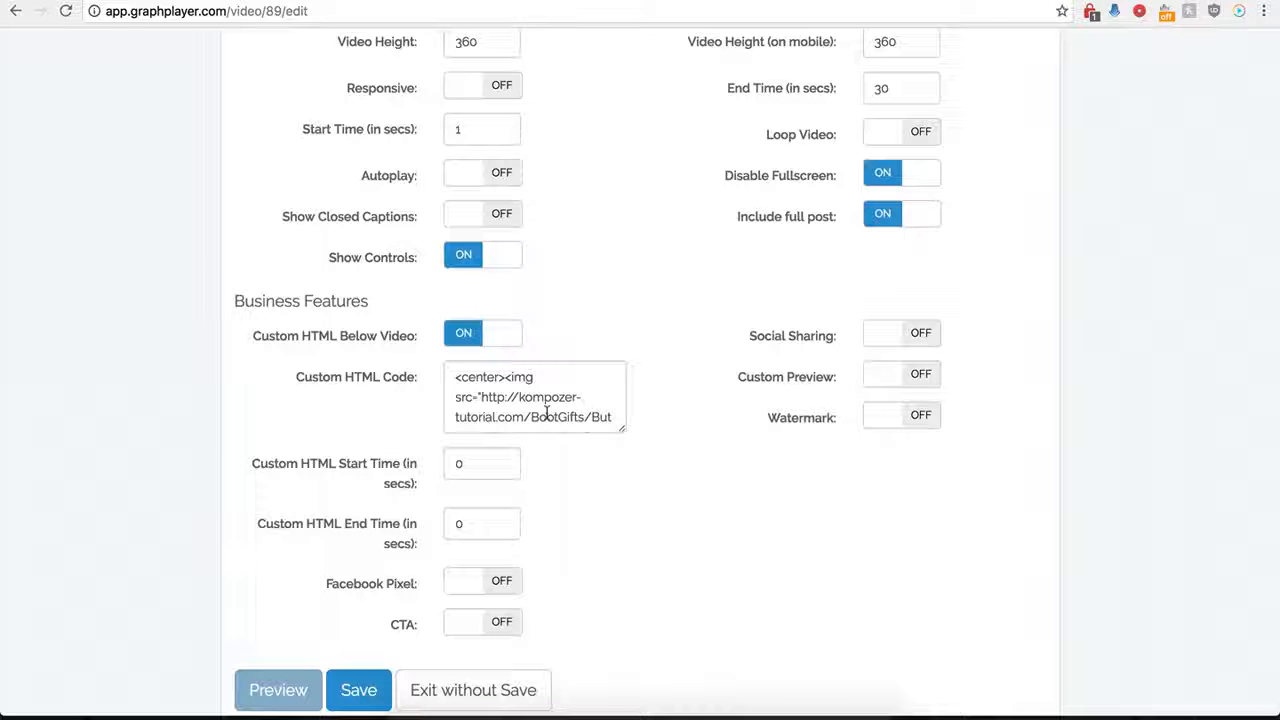
click(458, 333)
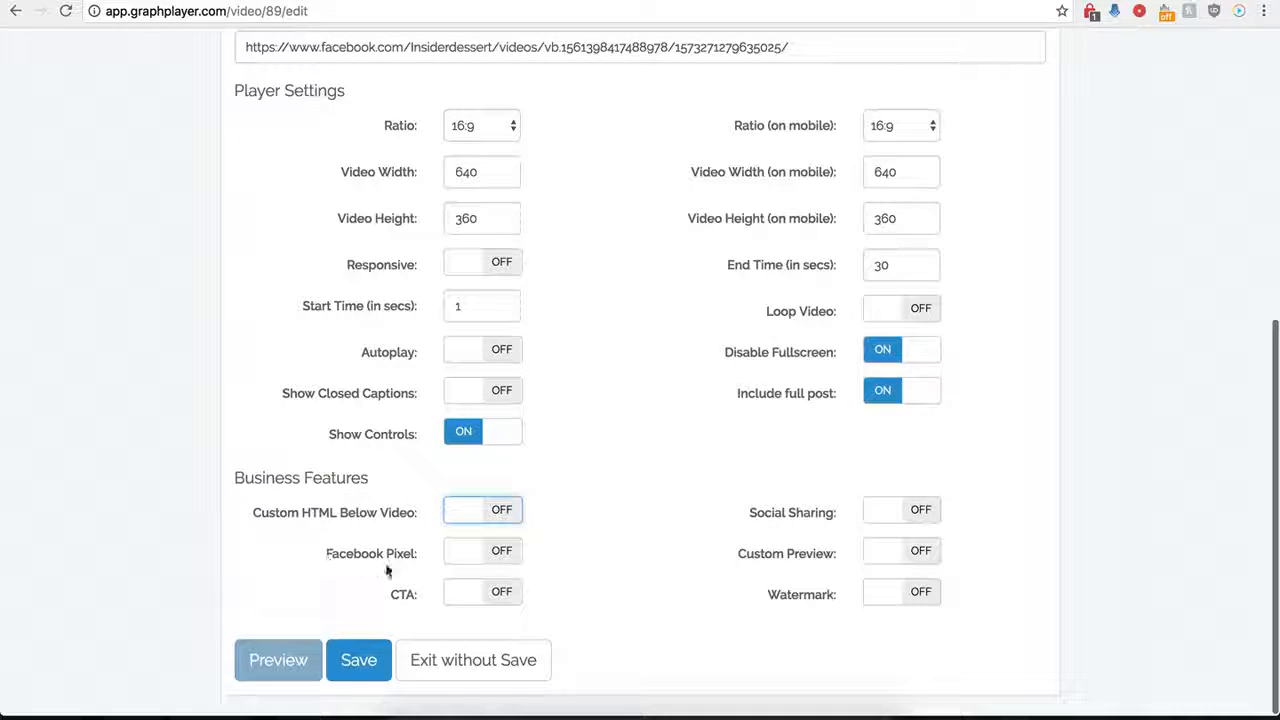
Turn on Facebook Pixel to examine its code, start time and end time settings, and switch the feature off again
click(505, 558)
scroll(463, 569, down, 2)
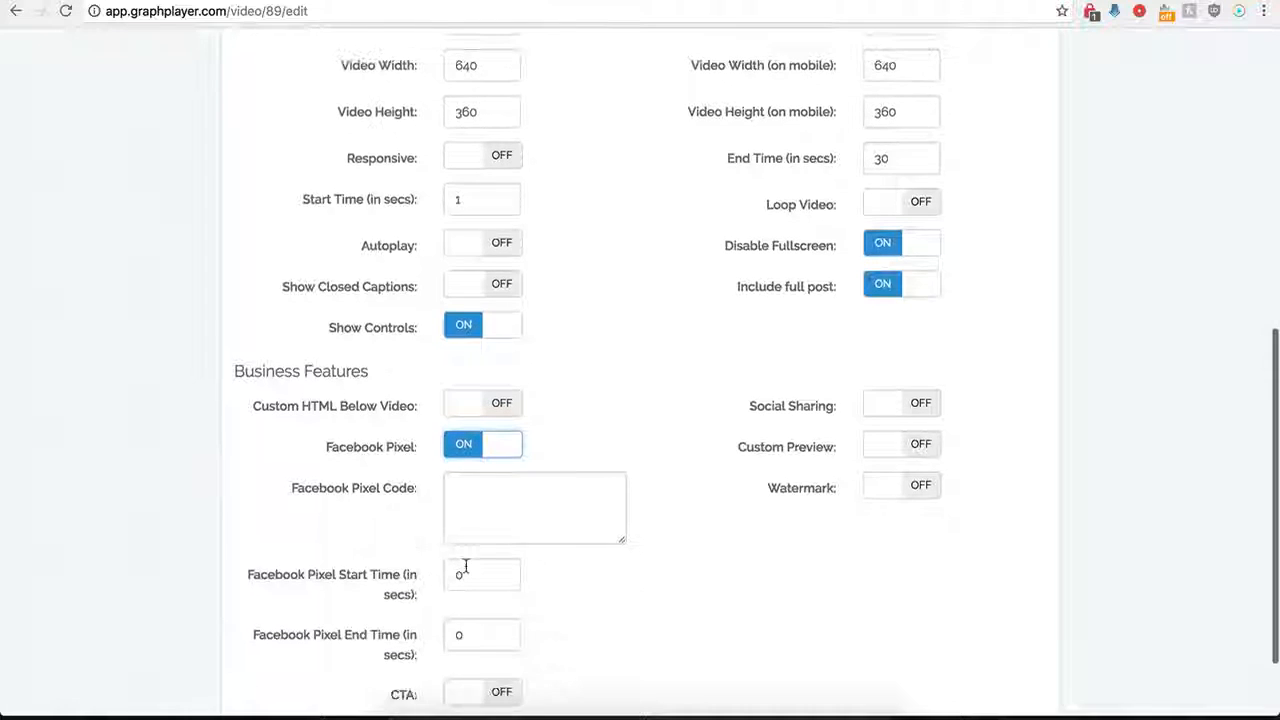
scroll(477, 520, down, 1)
click(498, 463)
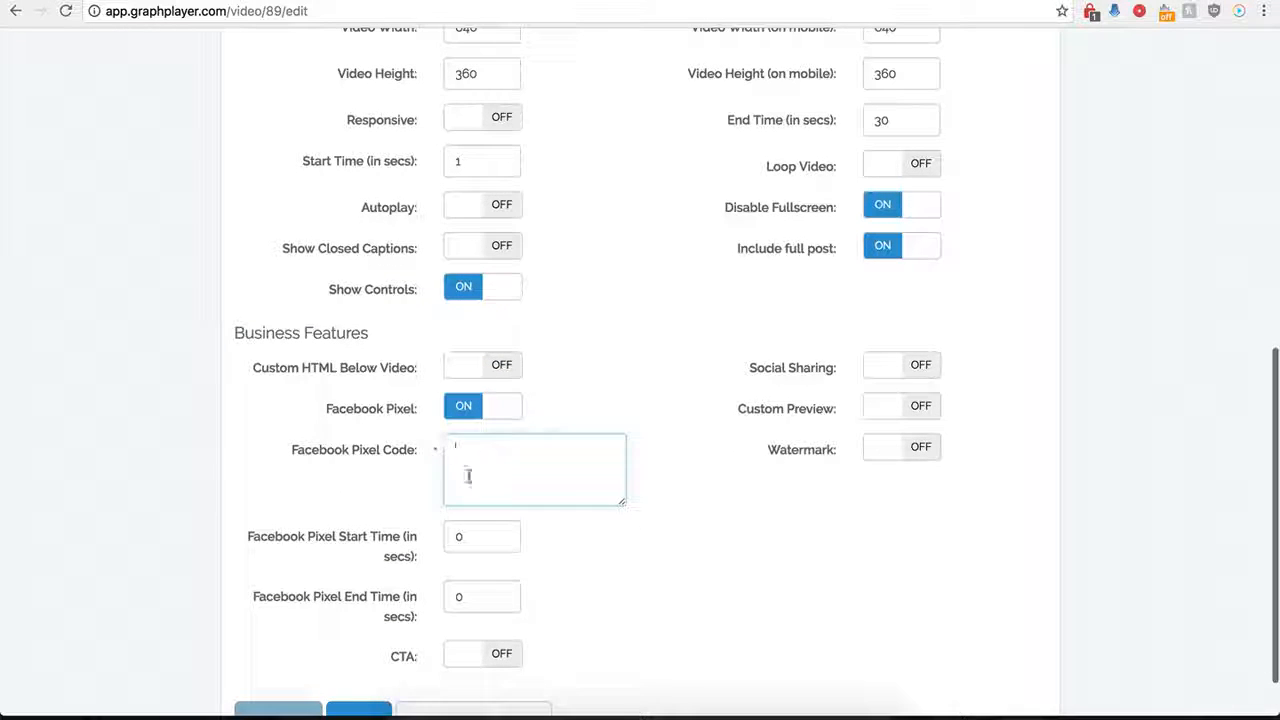
click(462, 414)
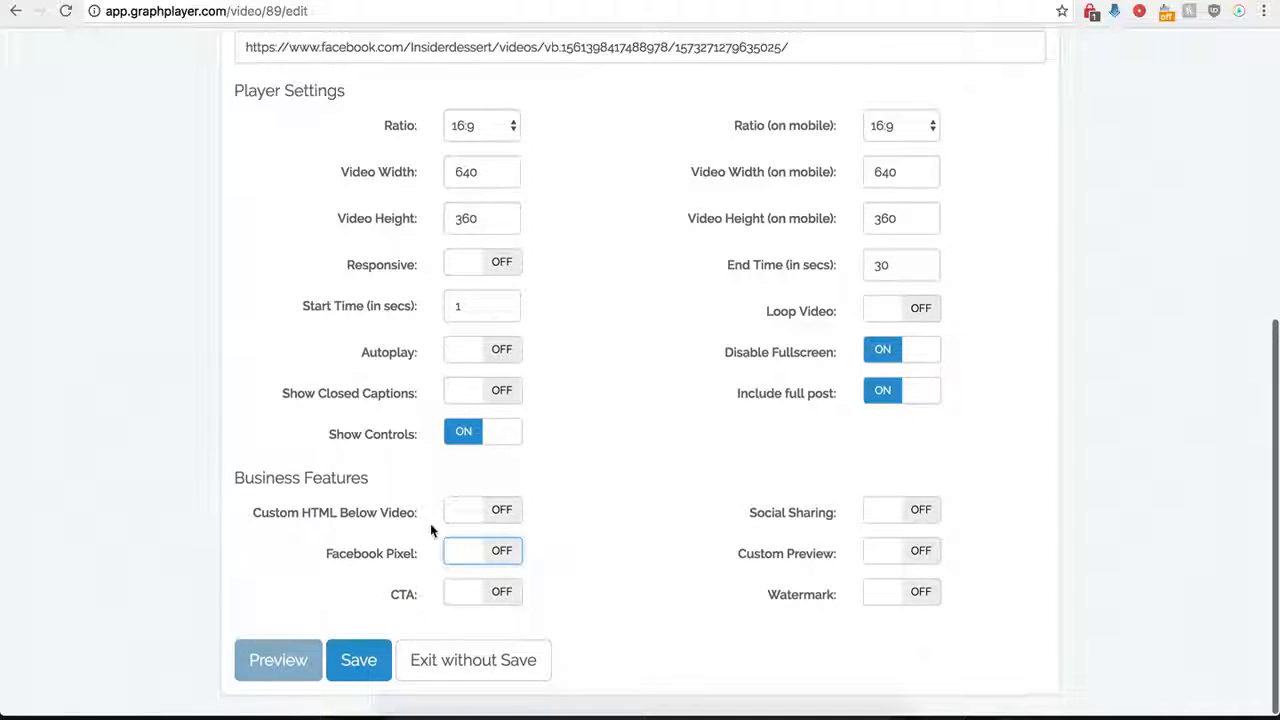
Turn on the CTA and enter the kompozer-tutorial.com address of the Buy Now button as its image URL
click(490, 593)
scroll(577, 629, down, 3)
scroll(577, 629, down, 2)
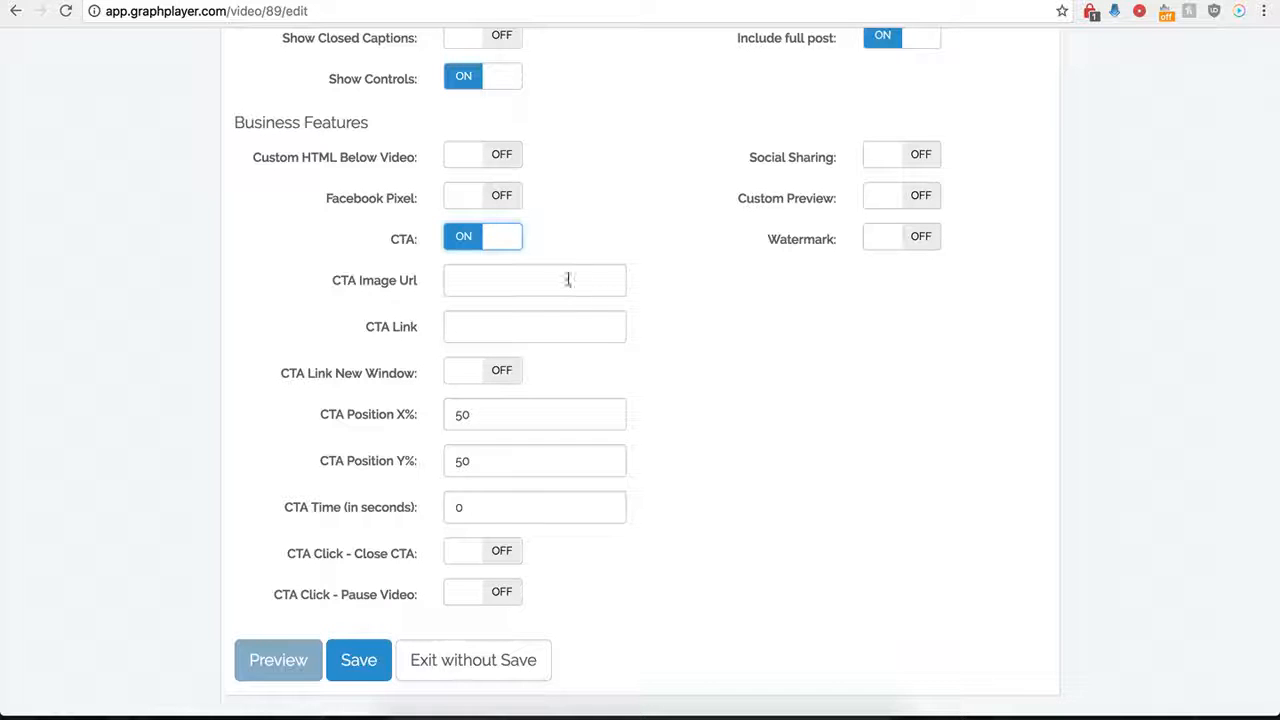
click(476, 280)
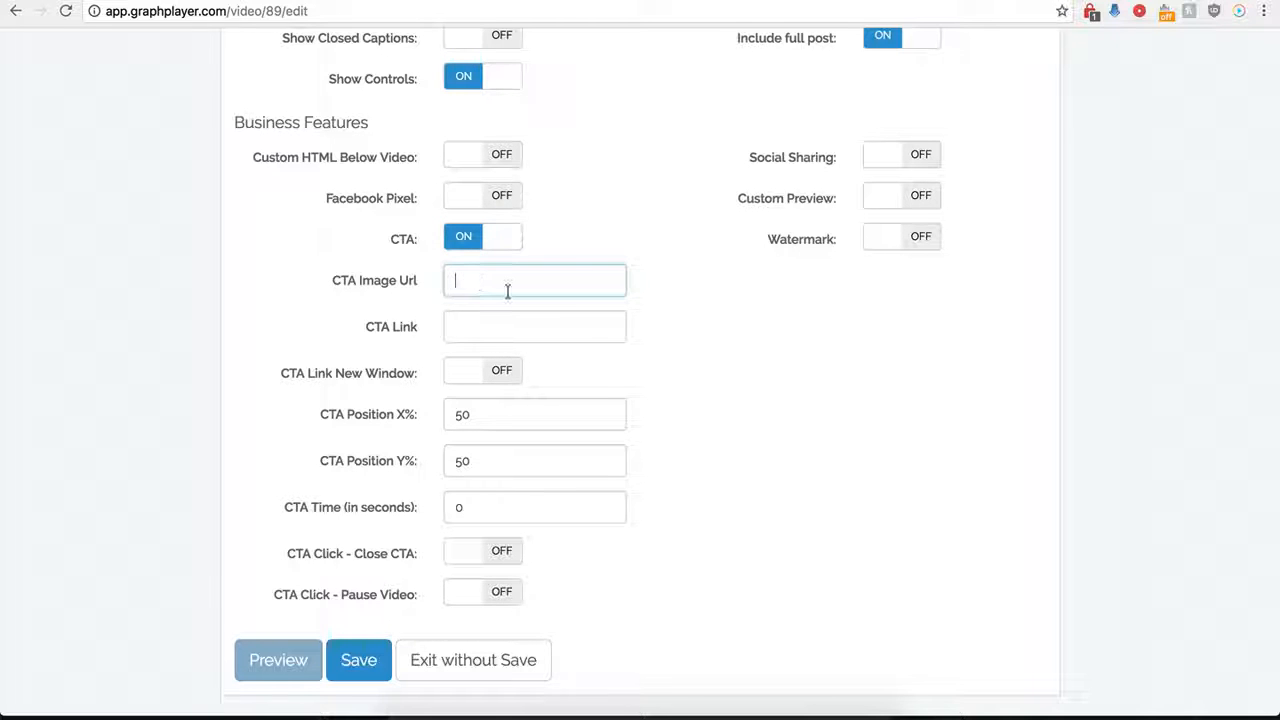
text(http://kompozer-tutorial.com/buy-now-button-s8.png)
click(468, 330)
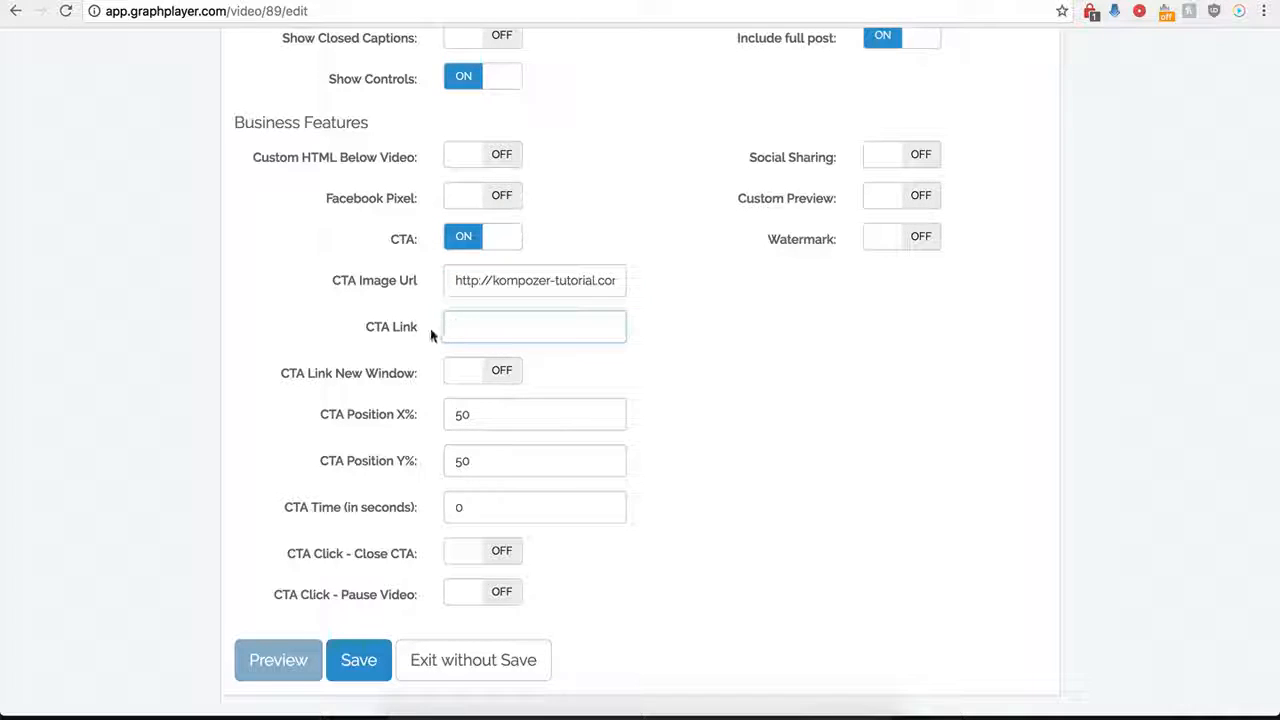
click(475, 330)
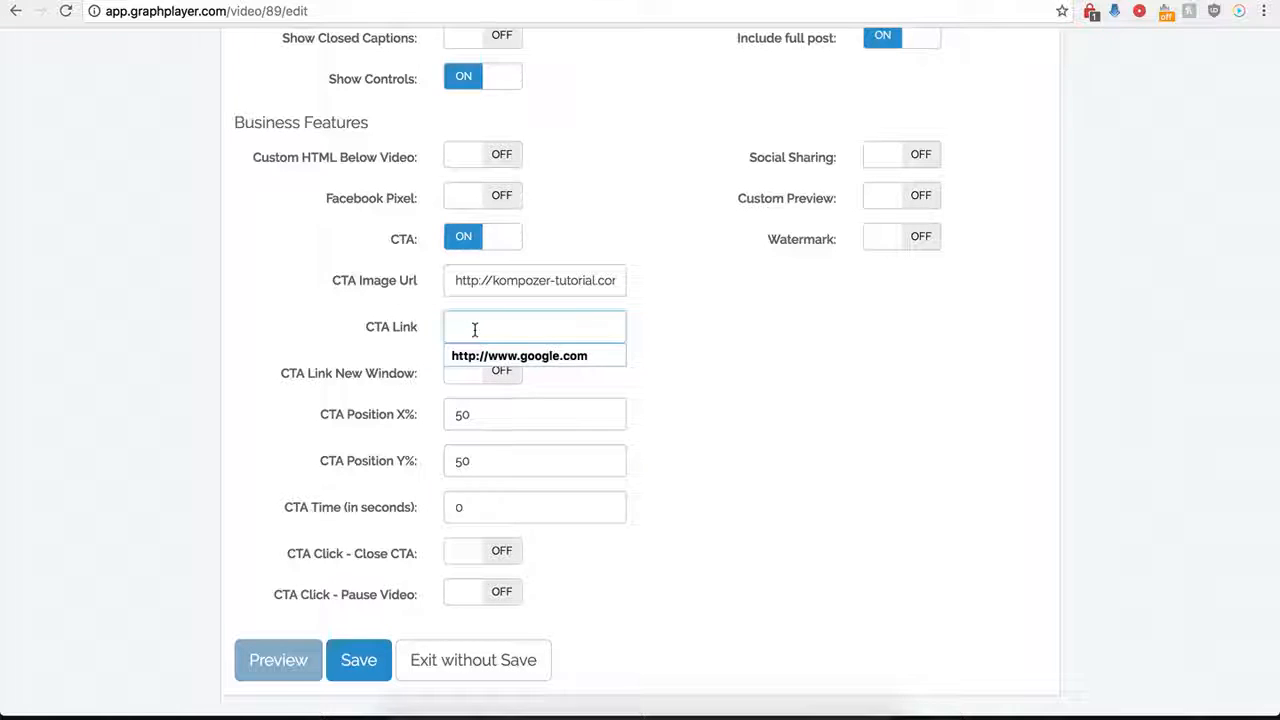
click(487, 358)
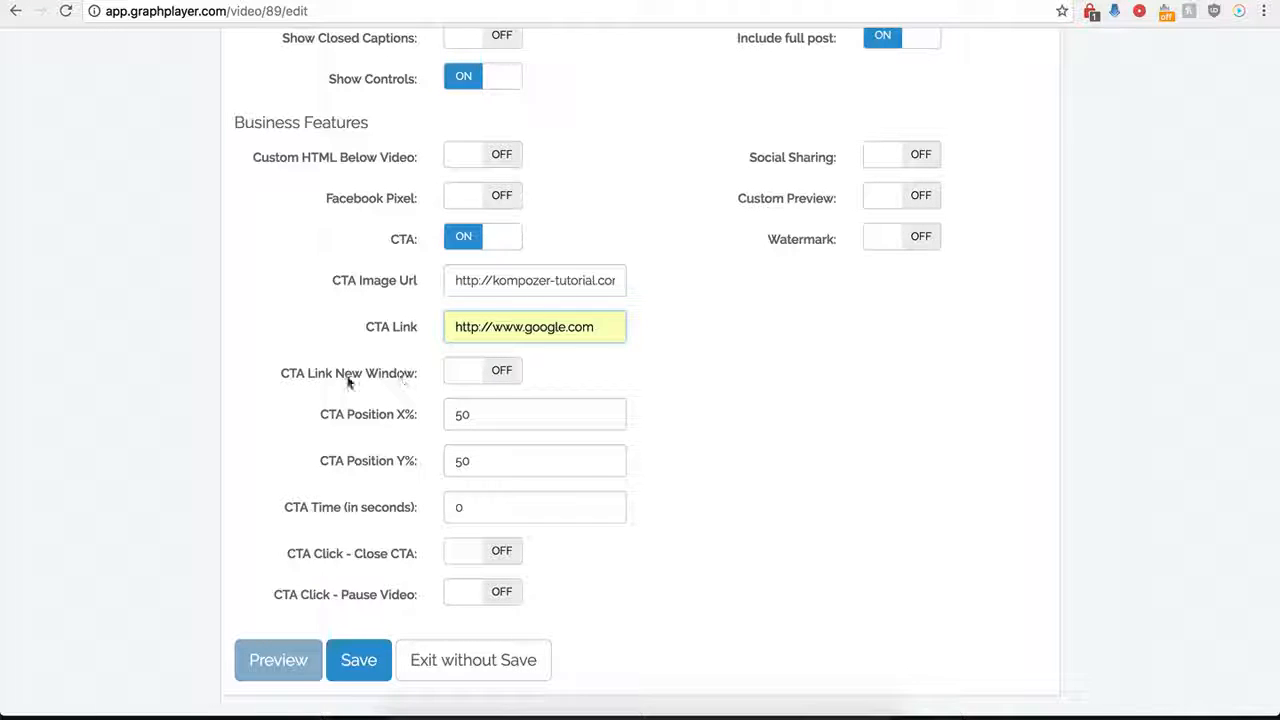
click(500, 372)
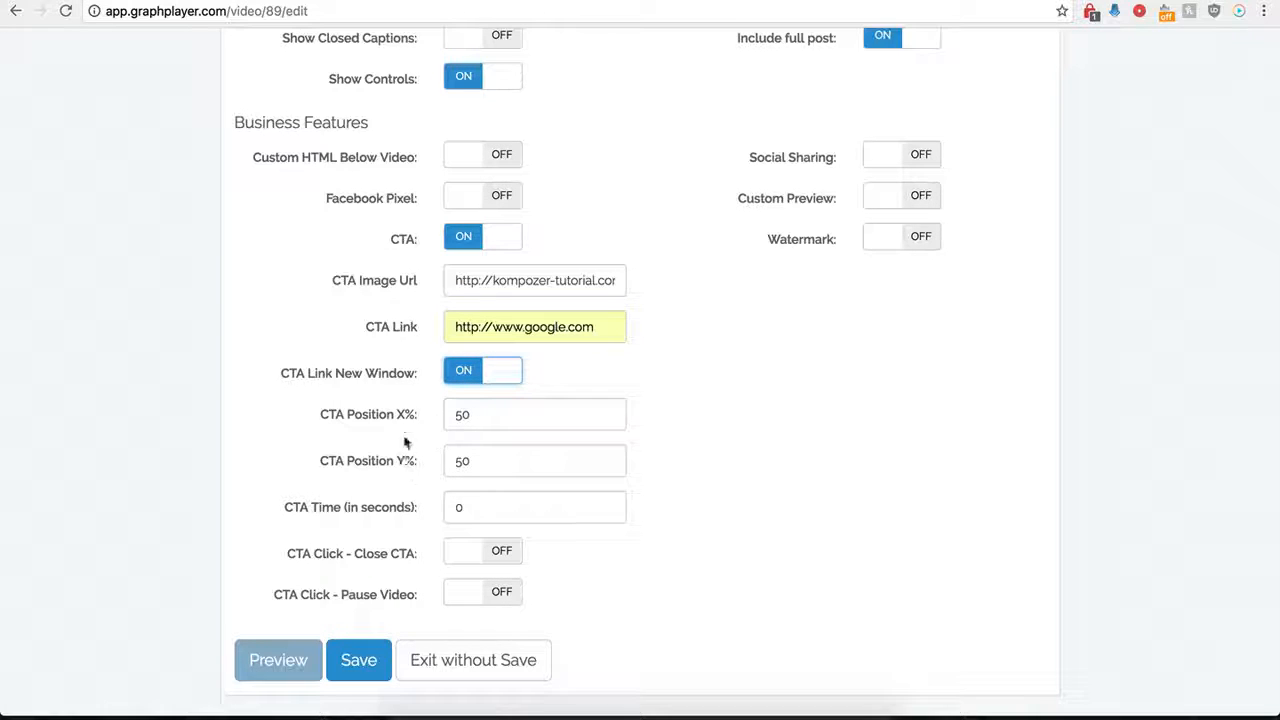
Try 120 as the CTA time in seconds and put the time back to 0
click(490, 459)
drag(460, 507, 403, 512)
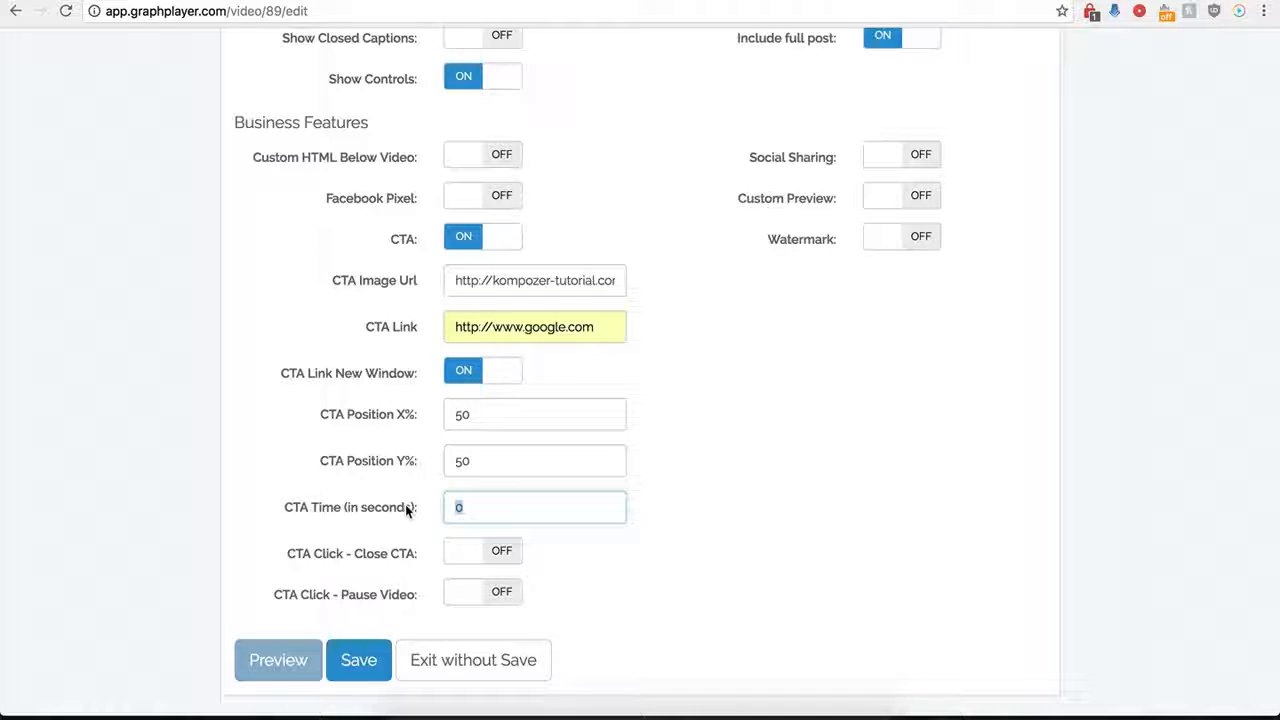
text(120)
key(BackSpace)
key(BackSpace)
key(BackSpace)
text(0)
Turn on CTA Click - Close CTA and save the player
click(534, 592)
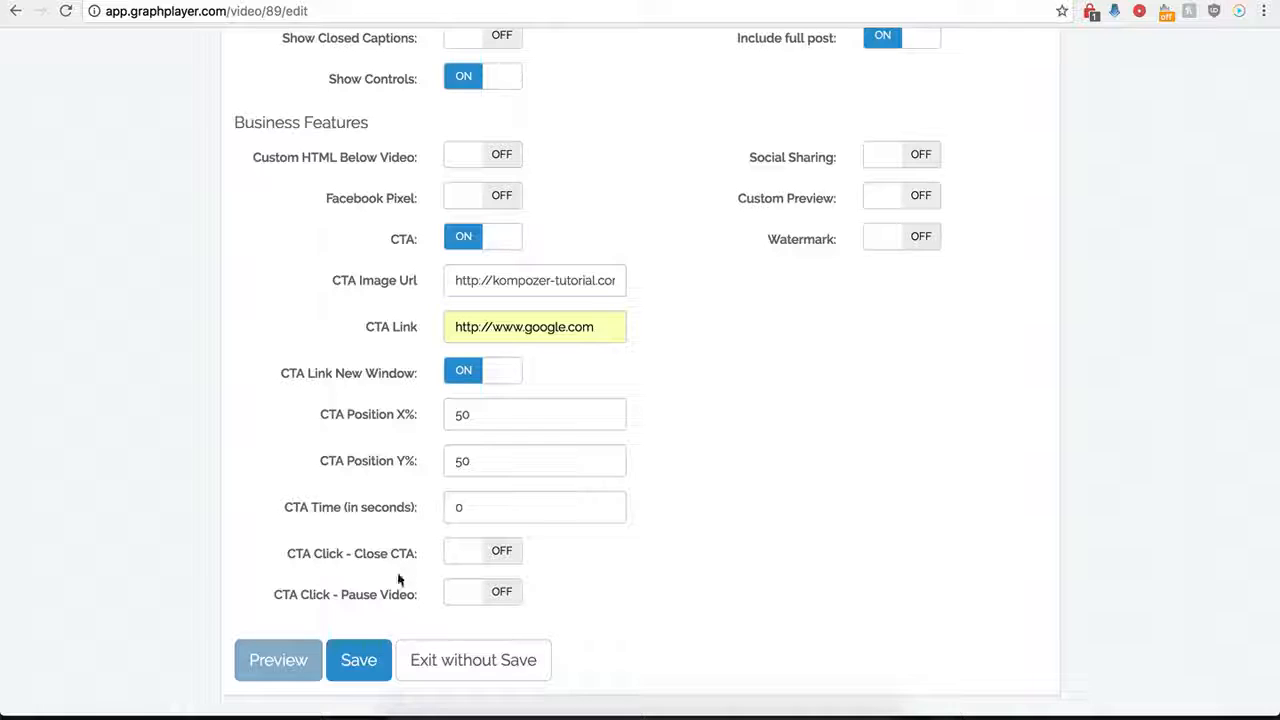
click(503, 556)
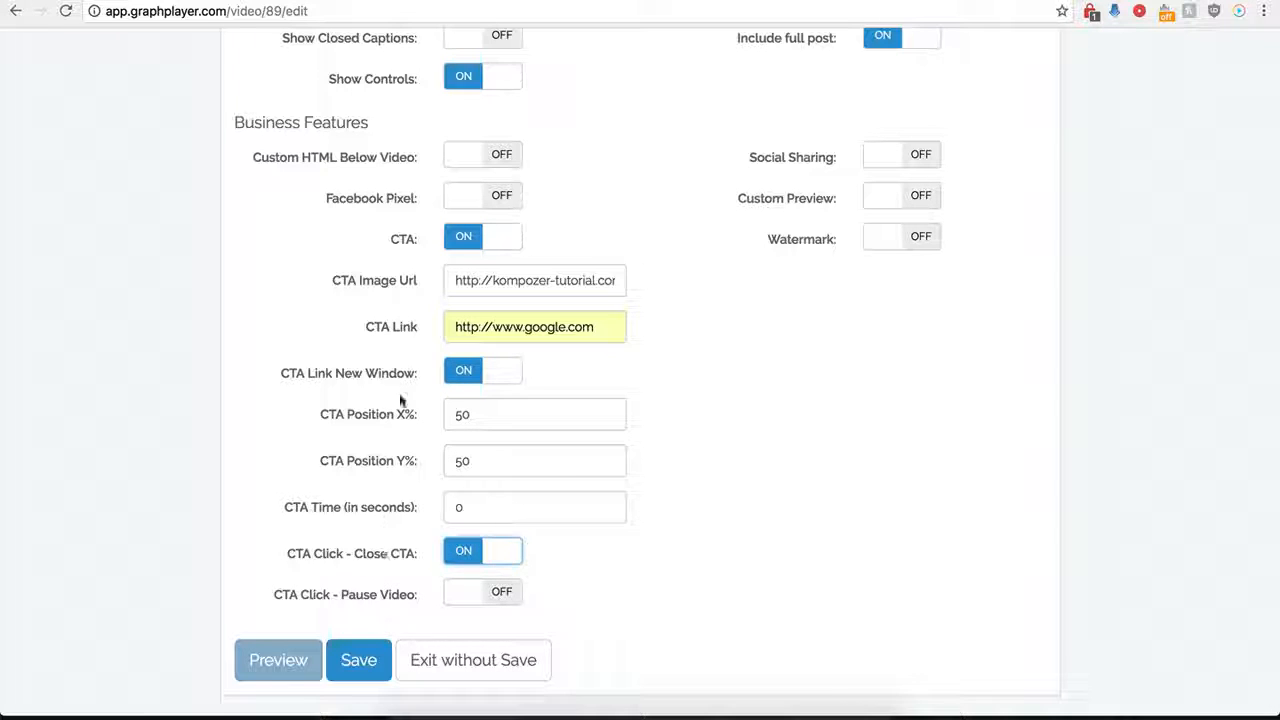
click(348, 668)
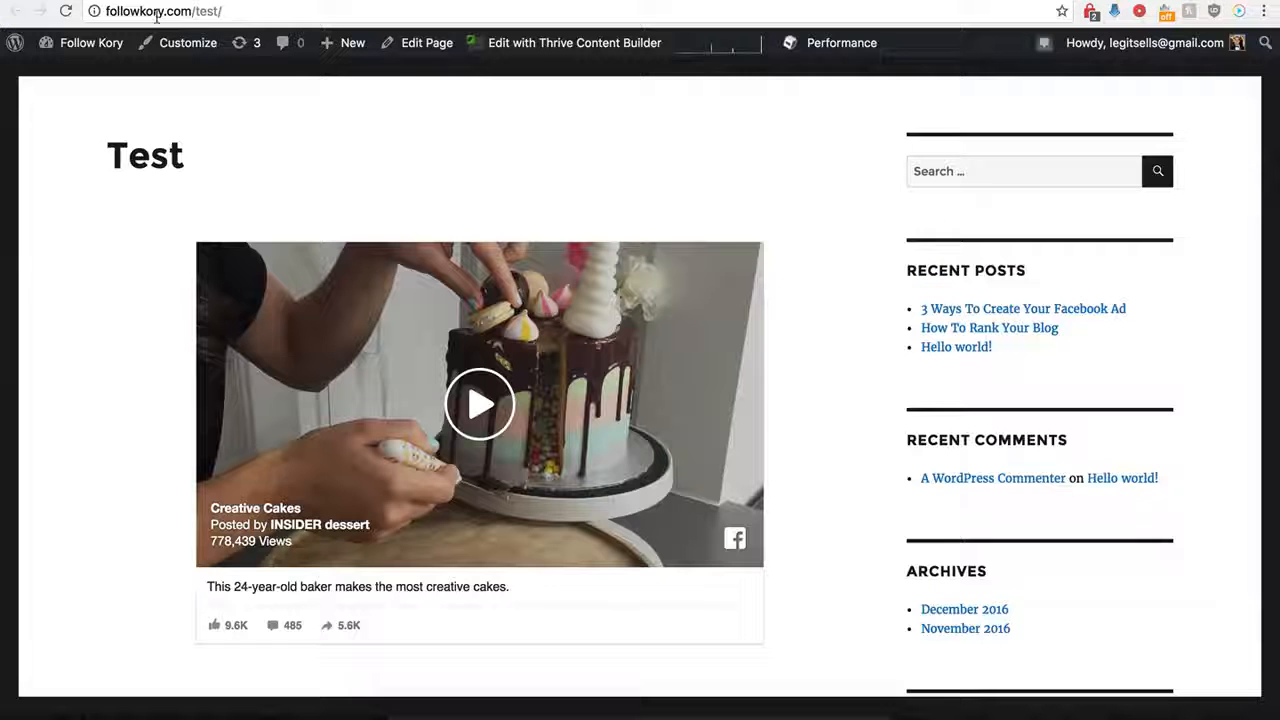
Reload the Test page in WordPress and examine where the CTA button sits over the embedded video
click(65, 11)
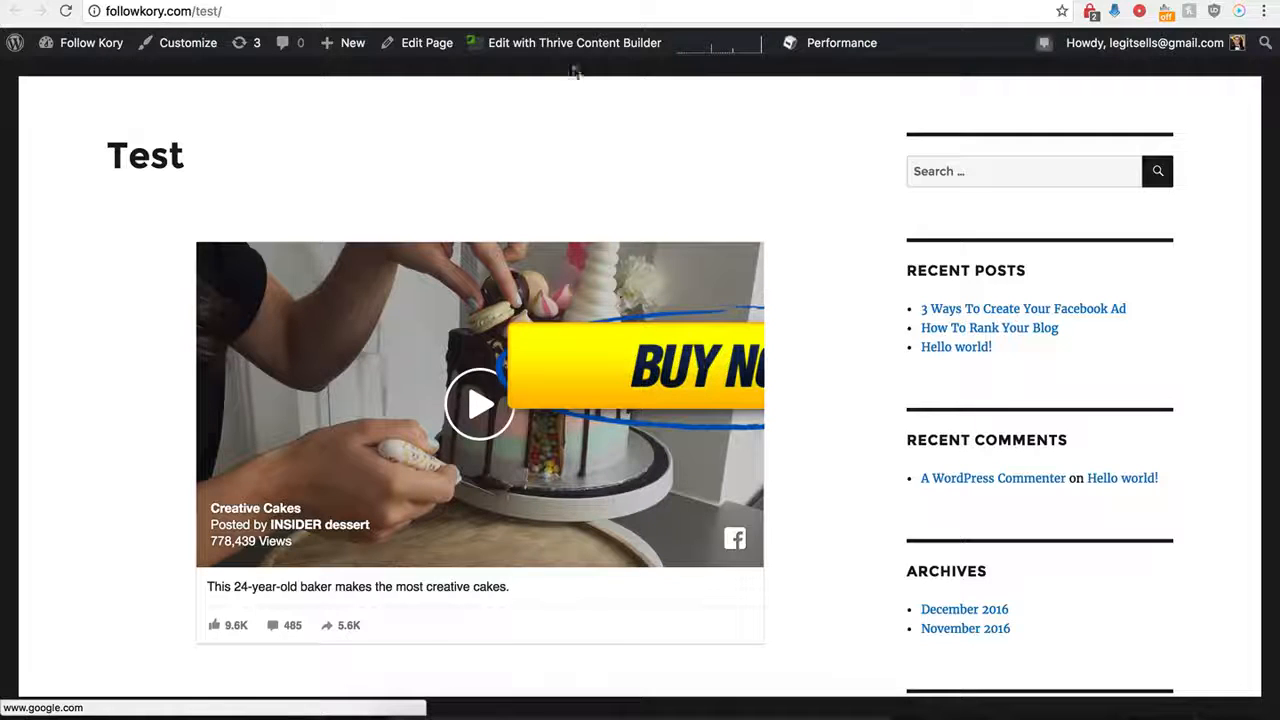
Reopen the Demo Name player's settings in GraphPlayer, set CTA Position X% to 0 and save the player
click(340, 1)
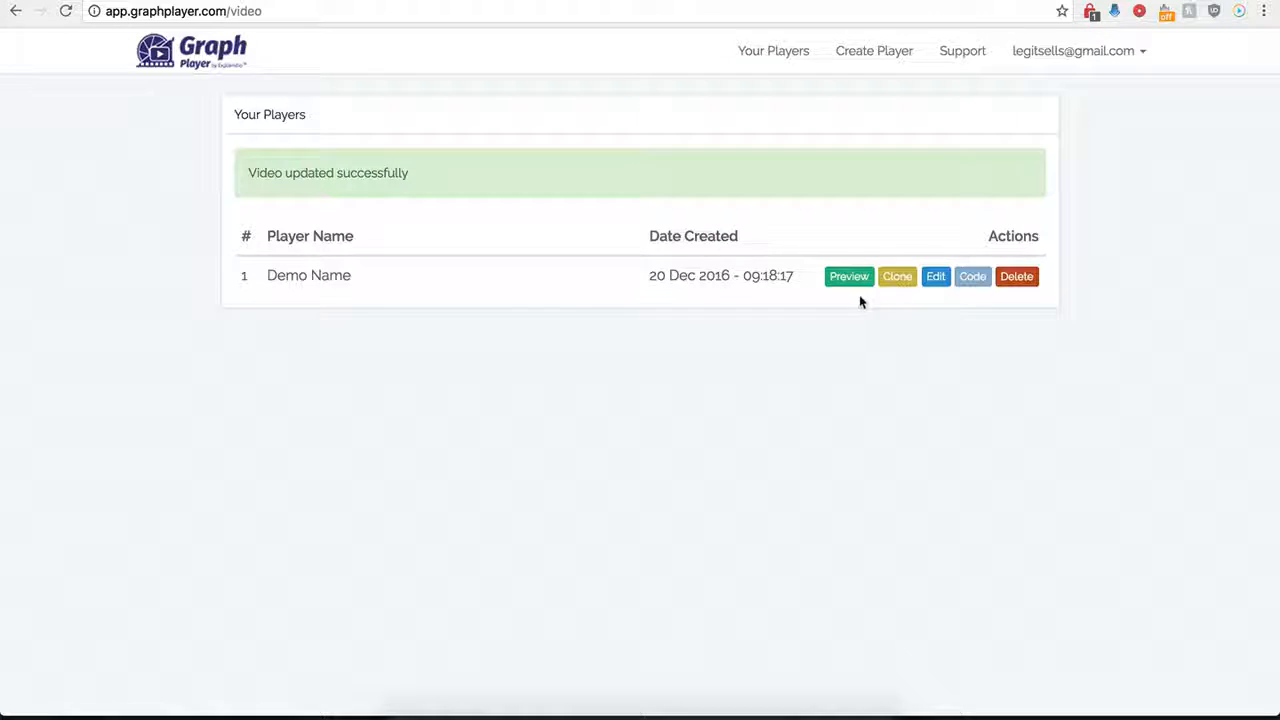
click(933, 277)
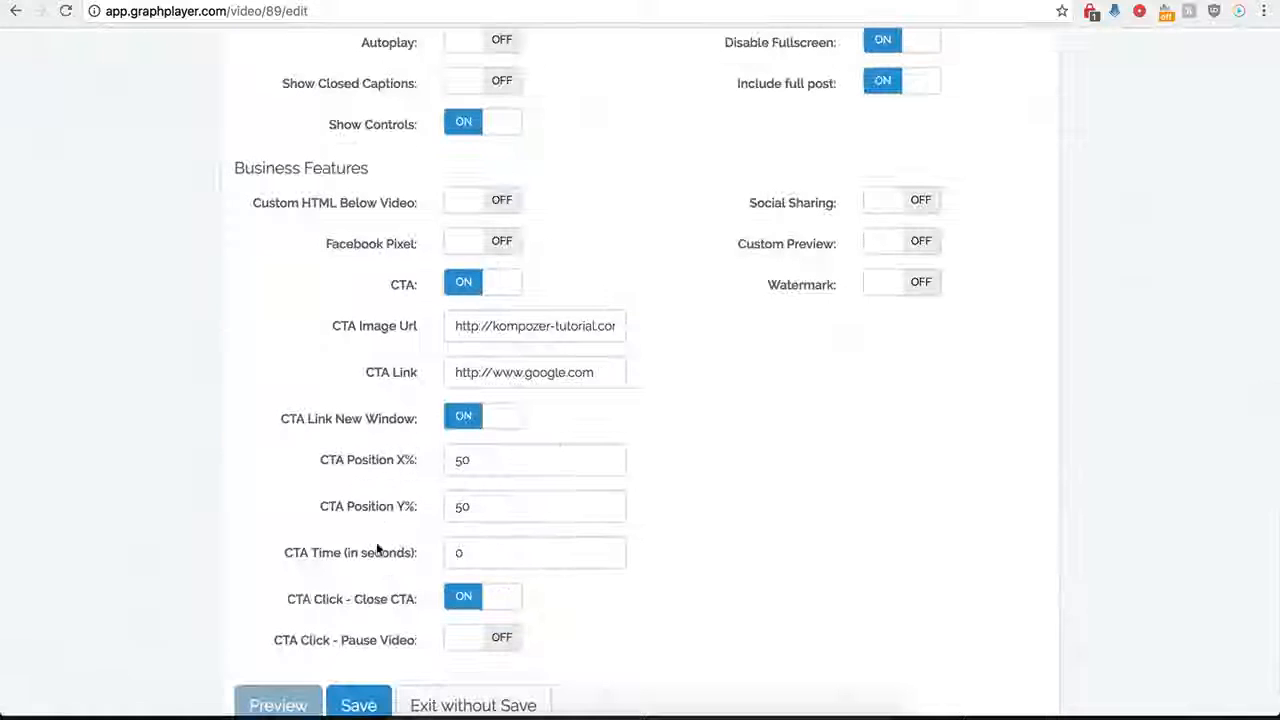
scroll(407, 517, down, 1)
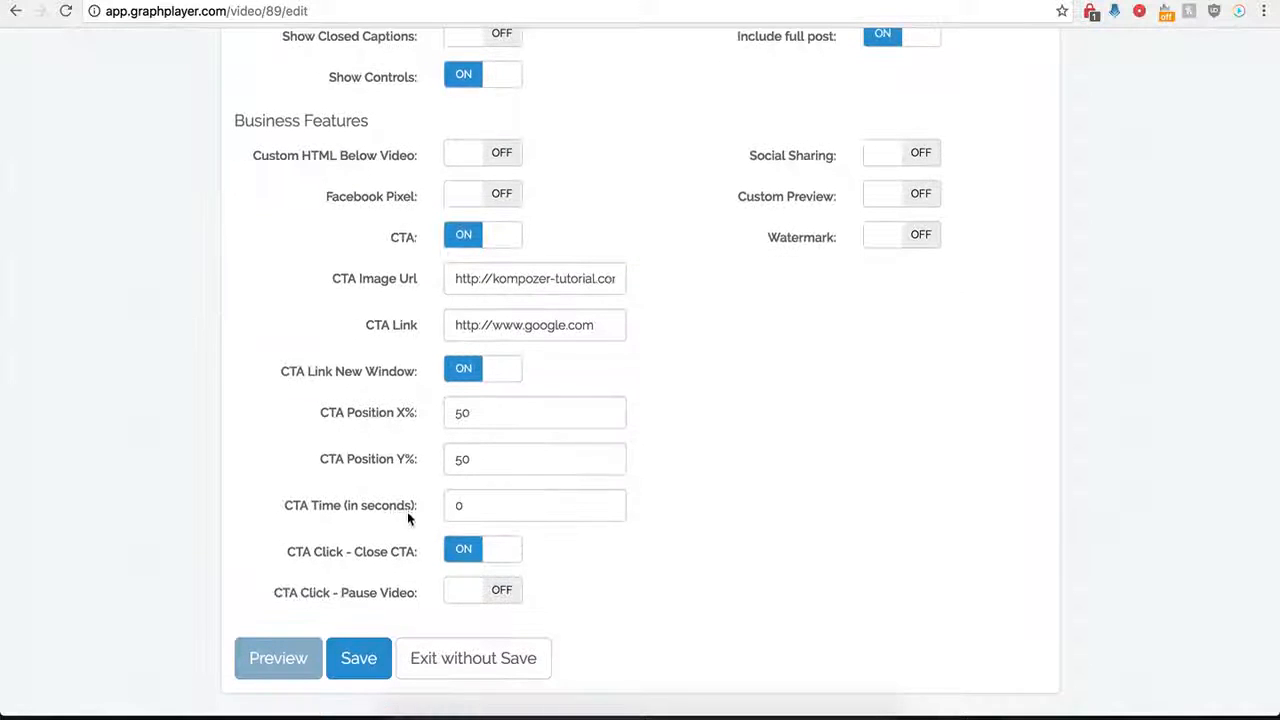
click(482, 422)
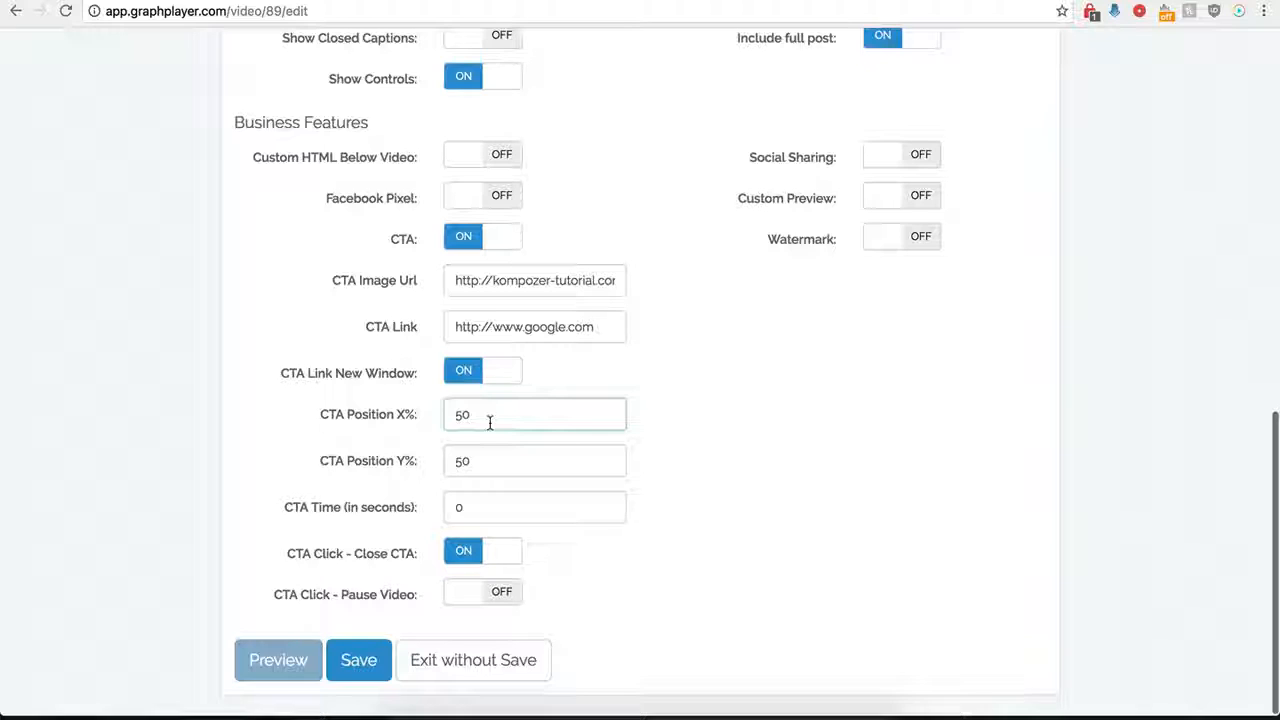
key(BackSpace)
key(BackSpace)
text(0)
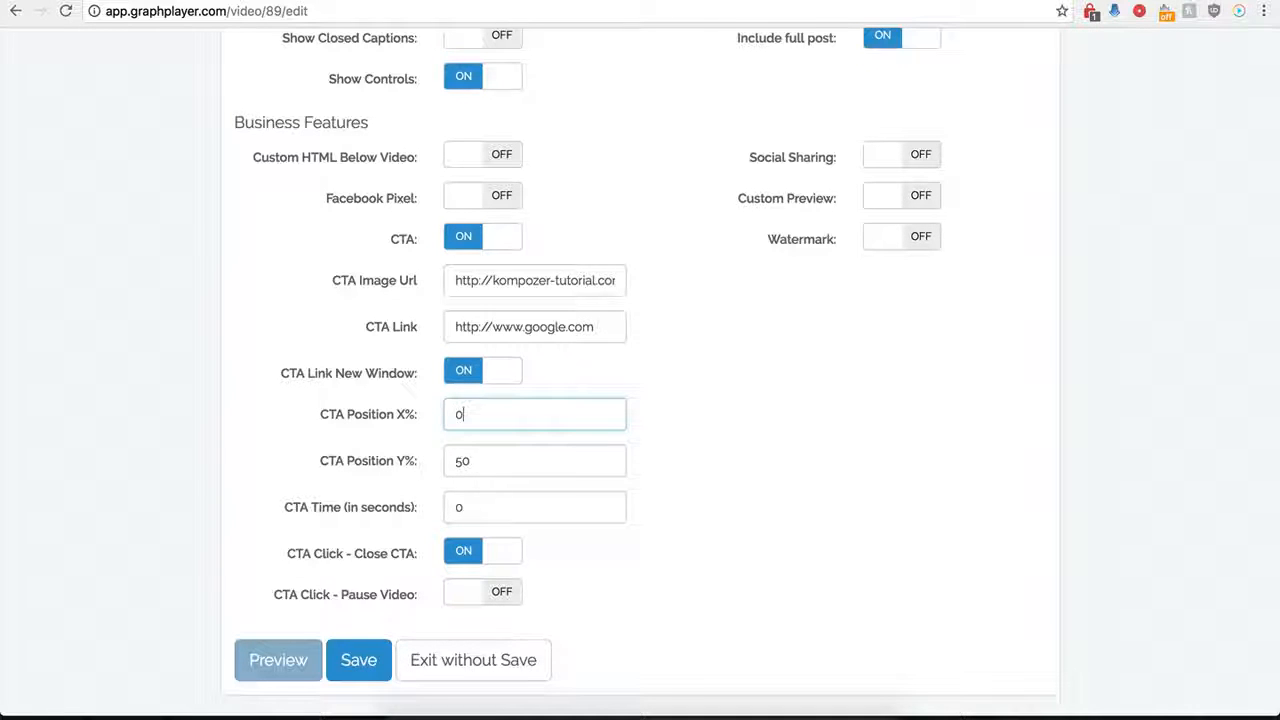
click(358, 660)
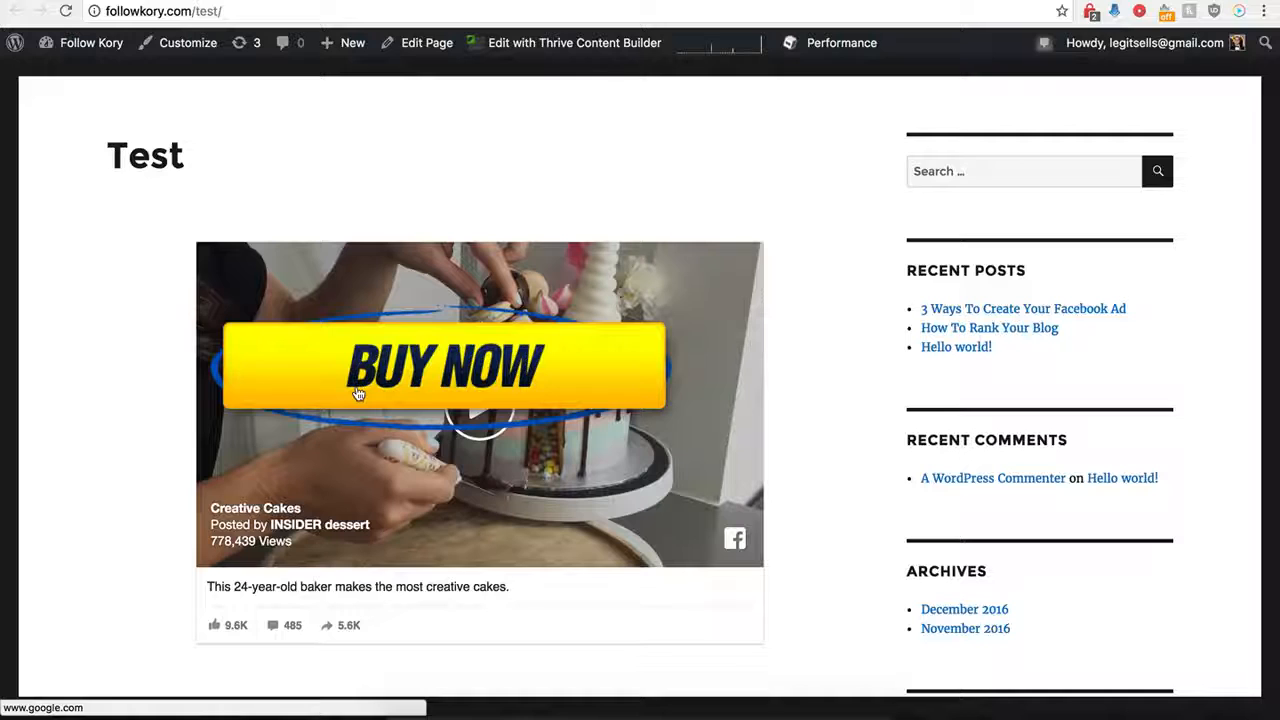
Follow the Buy Now CTA on the Test page's video to check its link, and return to the Test page
click(455, 368)
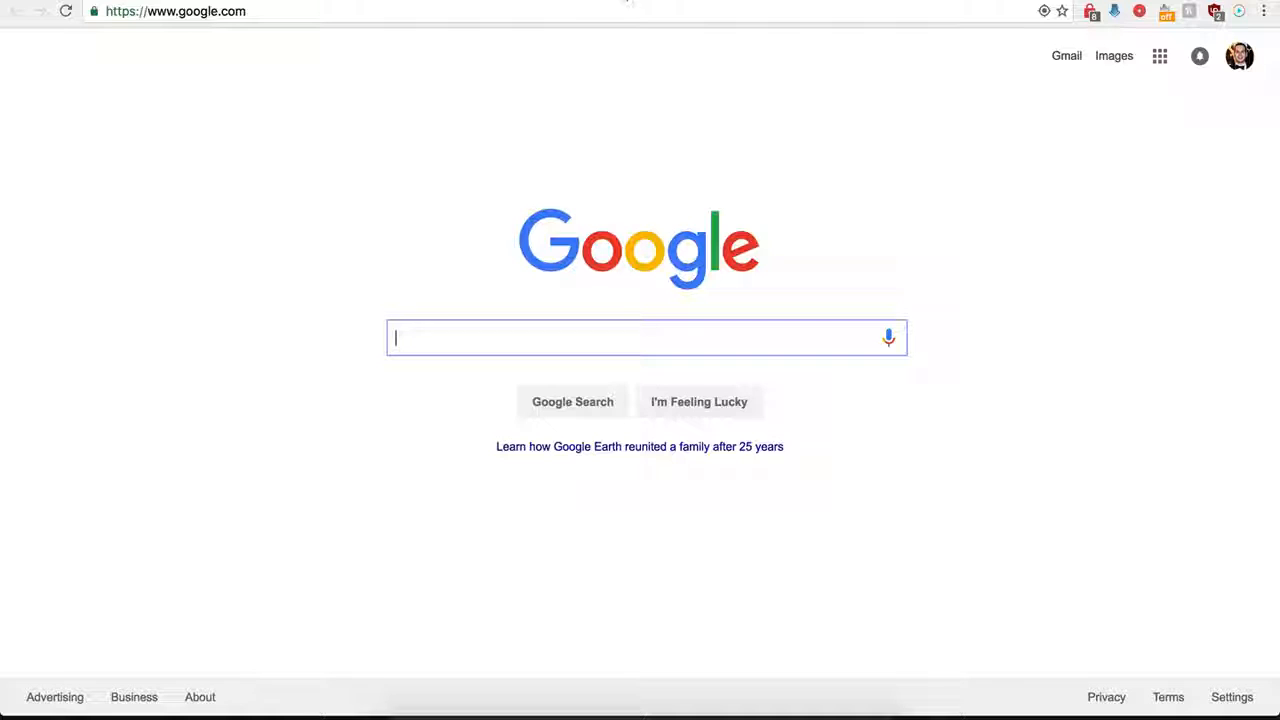
click(628, 0)
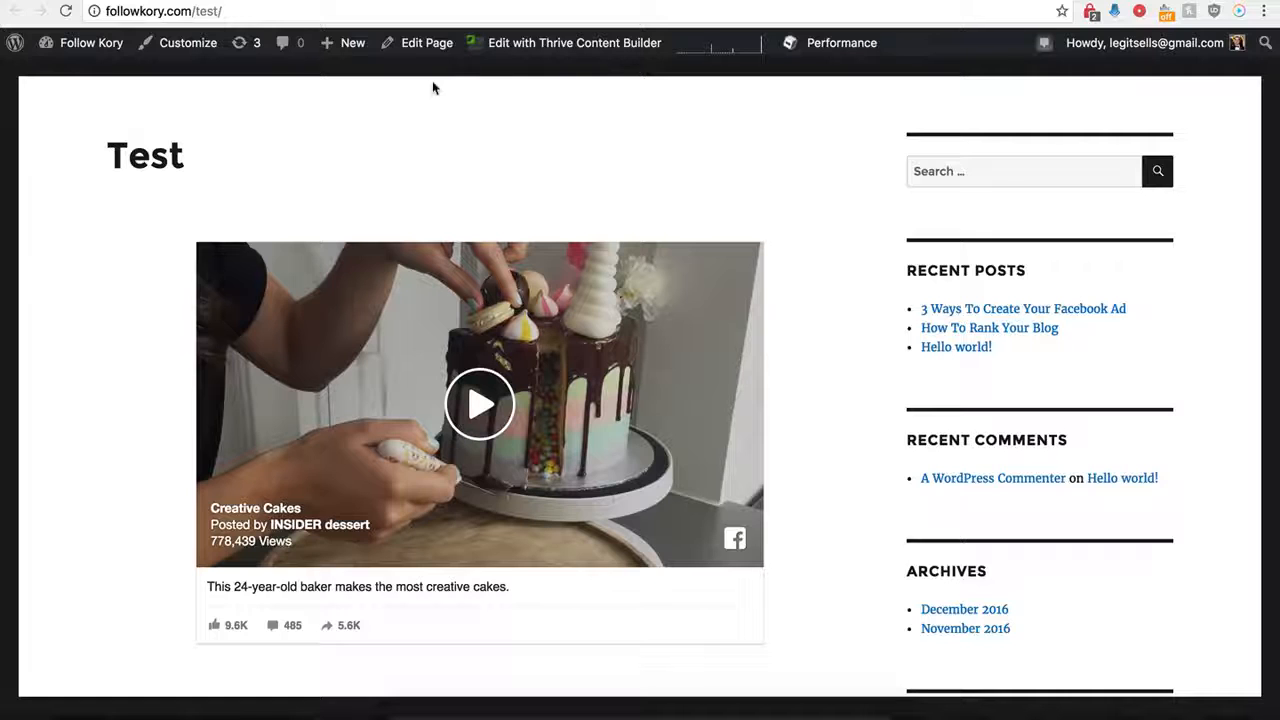
Reopen the Demo Name player's settings in GraphPlayer and turn off the CTA
click(345, 0)
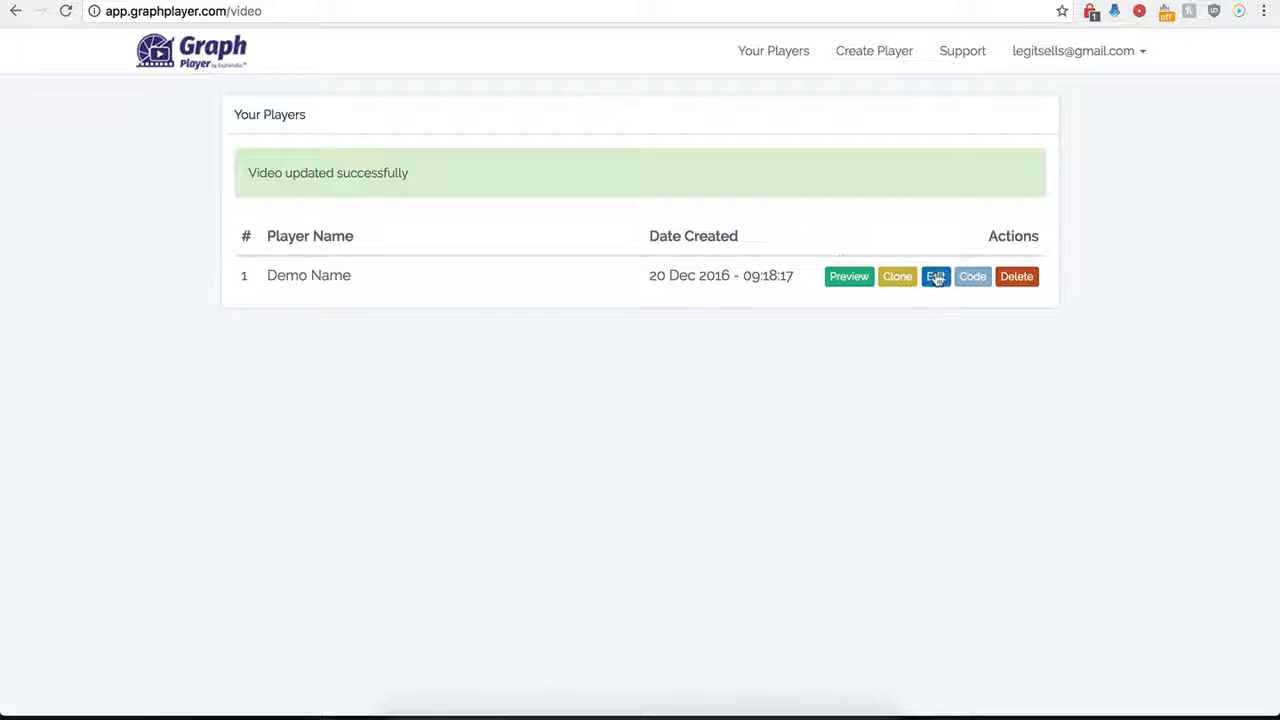
click(935, 276)
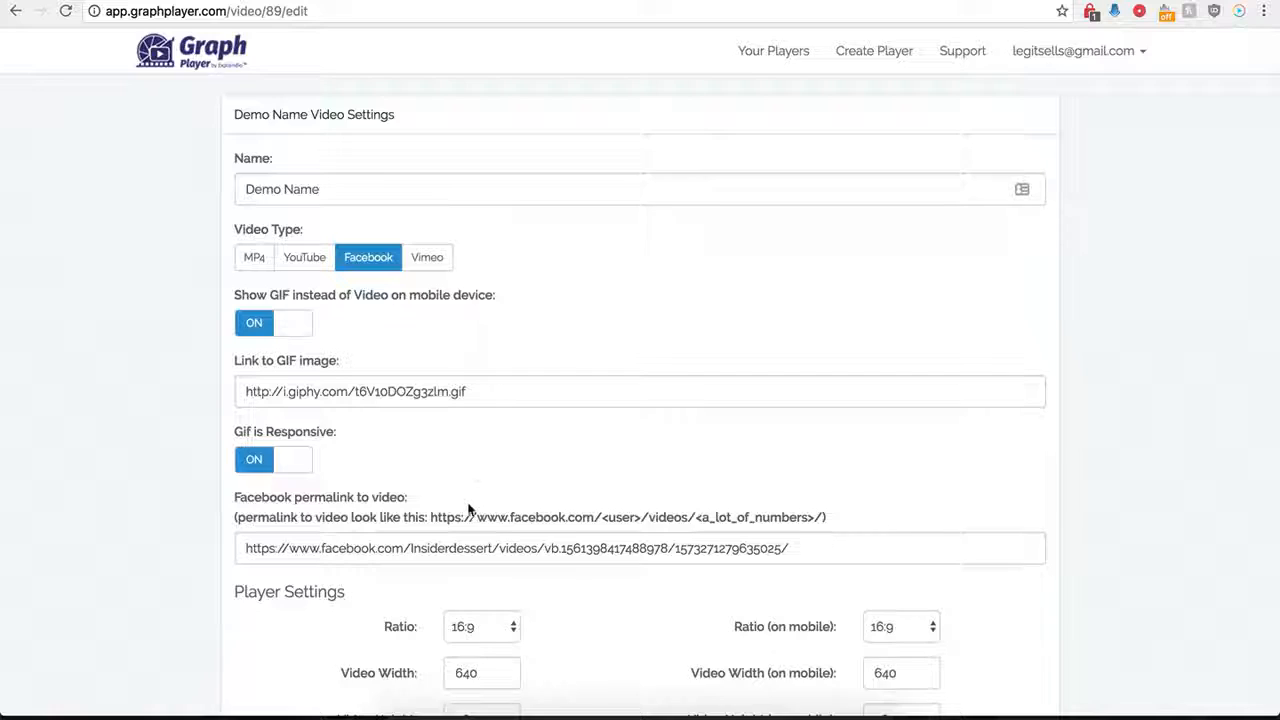
scroll(471, 466, down, 9)
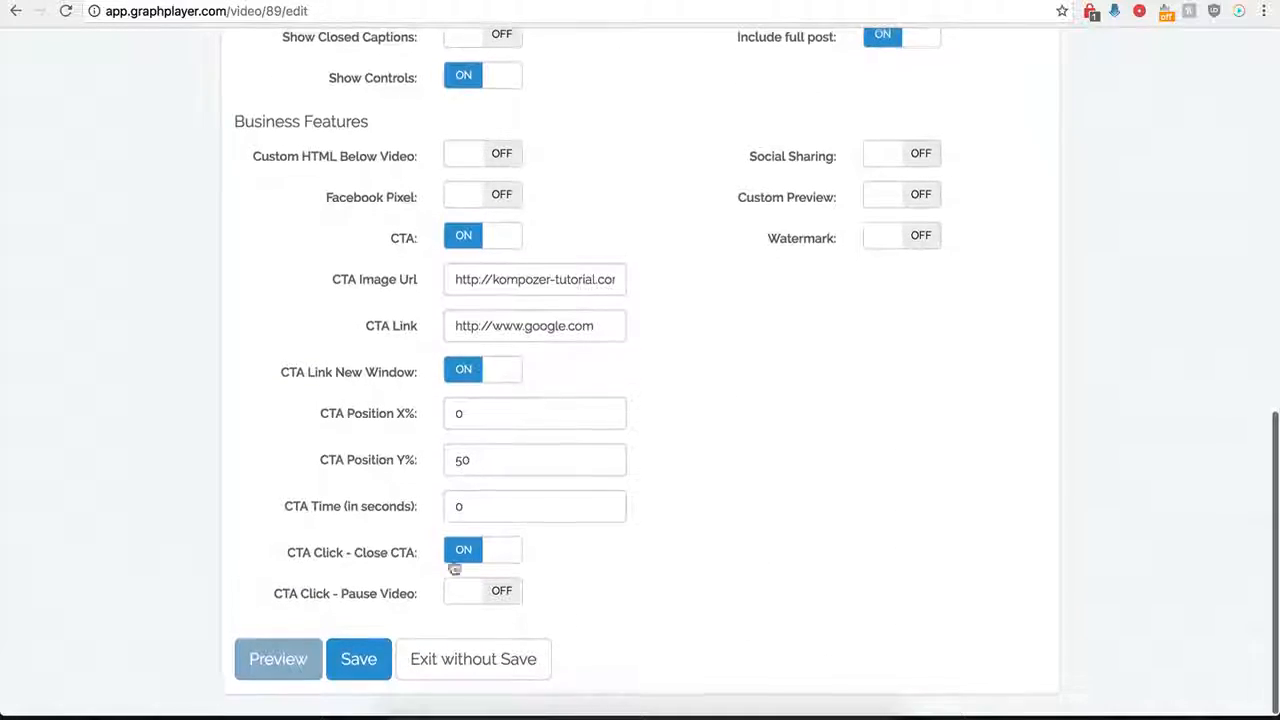
click(458, 237)
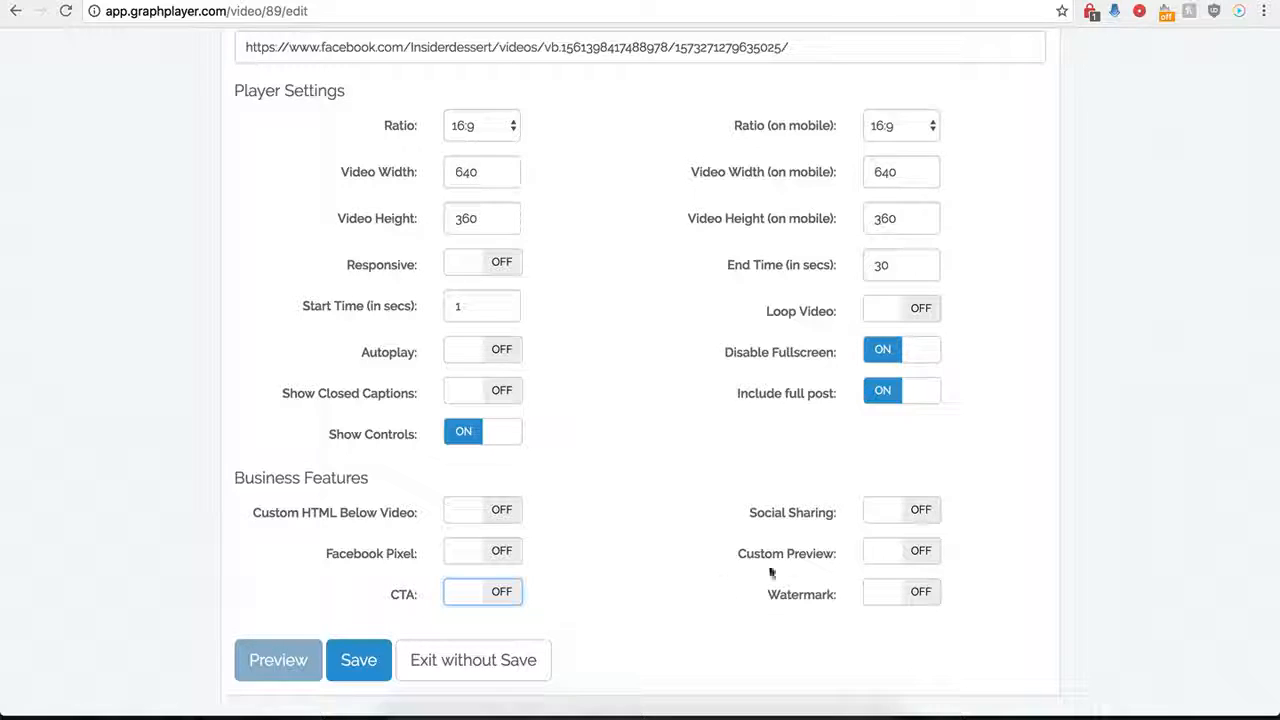
click(918, 515)
scroll(709, 550, down, 5)
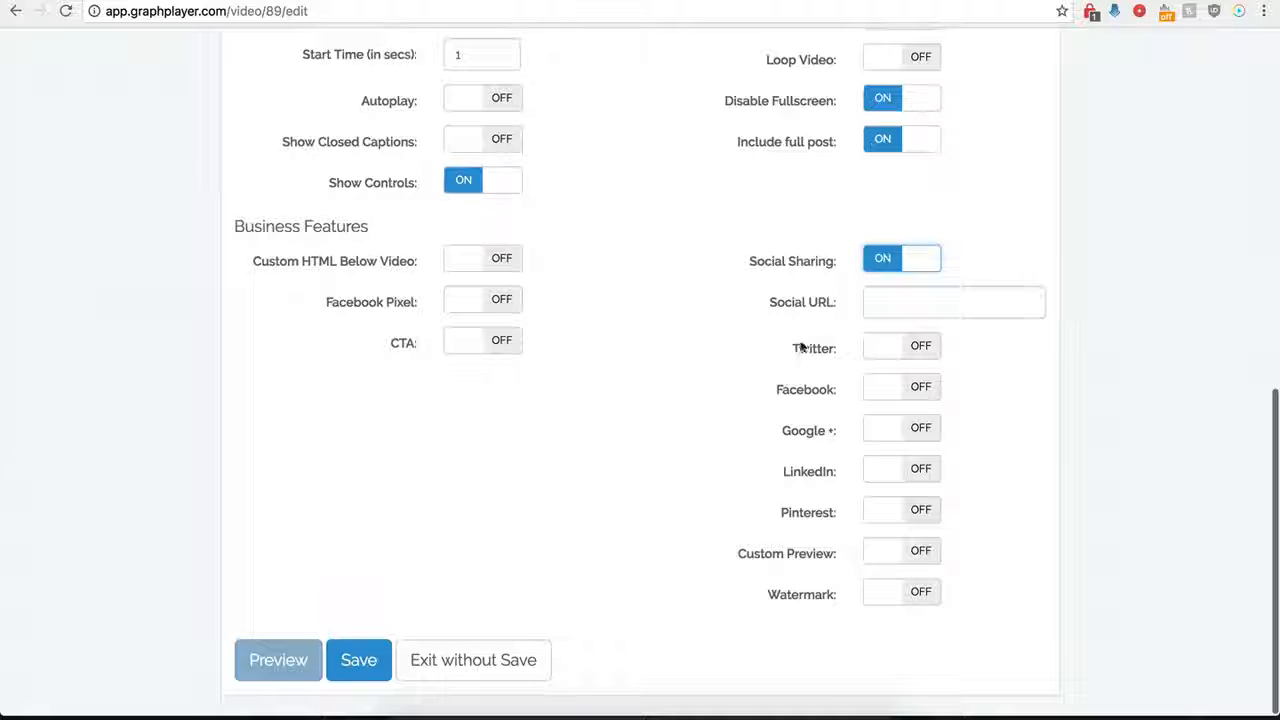
click(884, 301)
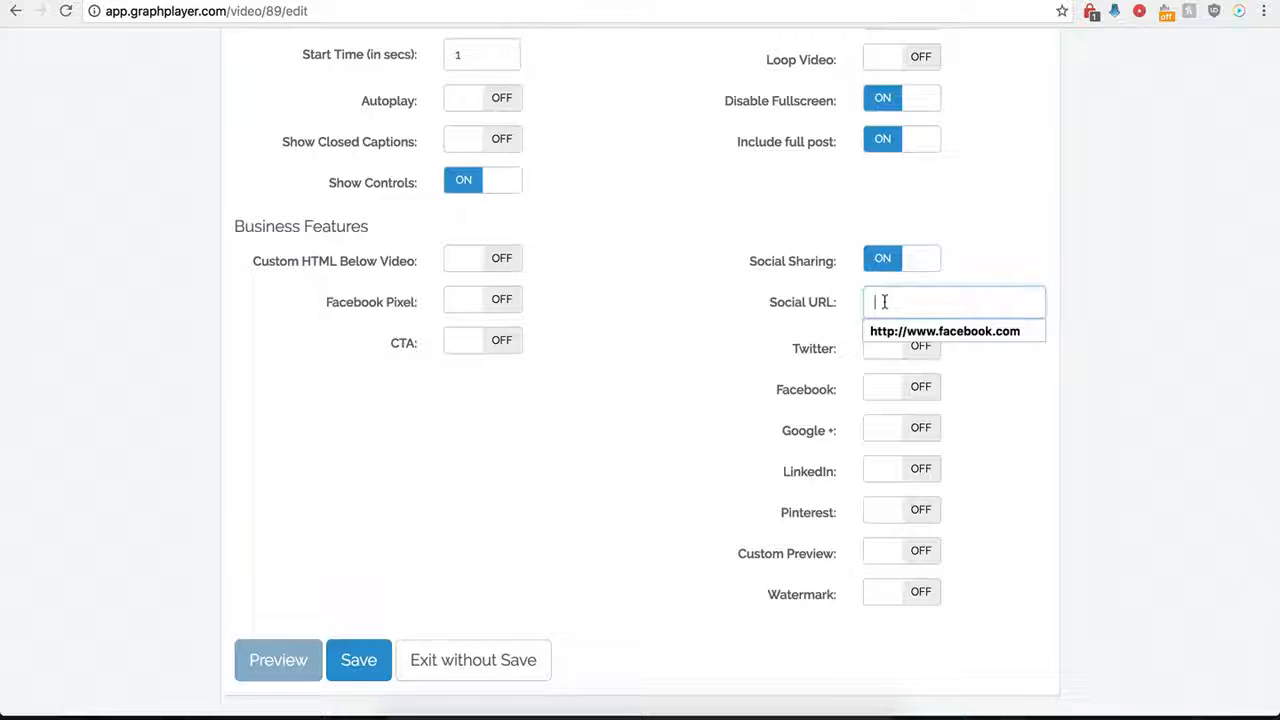
click(890, 330)
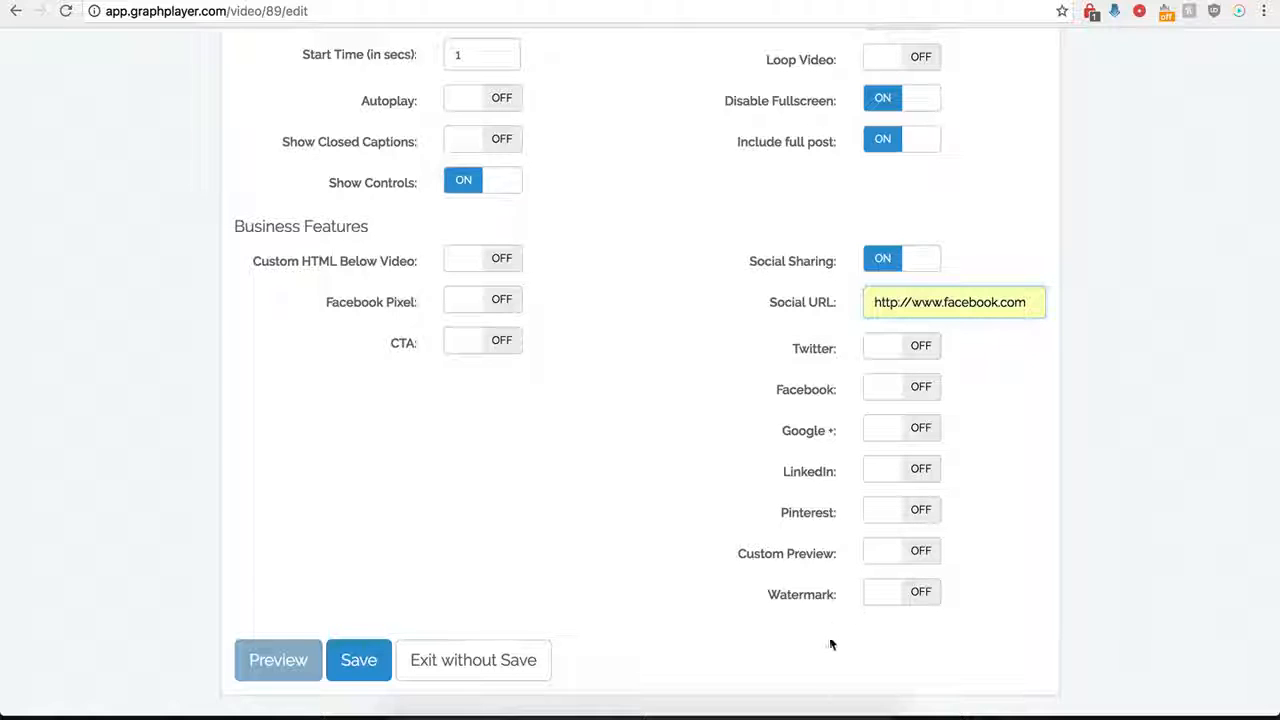
Enable Twitter sharing with "testing" as the handle and "twitter" as the Twitter text
click(916, 348)
click(892, 390)
click(897, 421)
click(894, 443)
click(902, 464)
scroll(791, 466, down, 1)
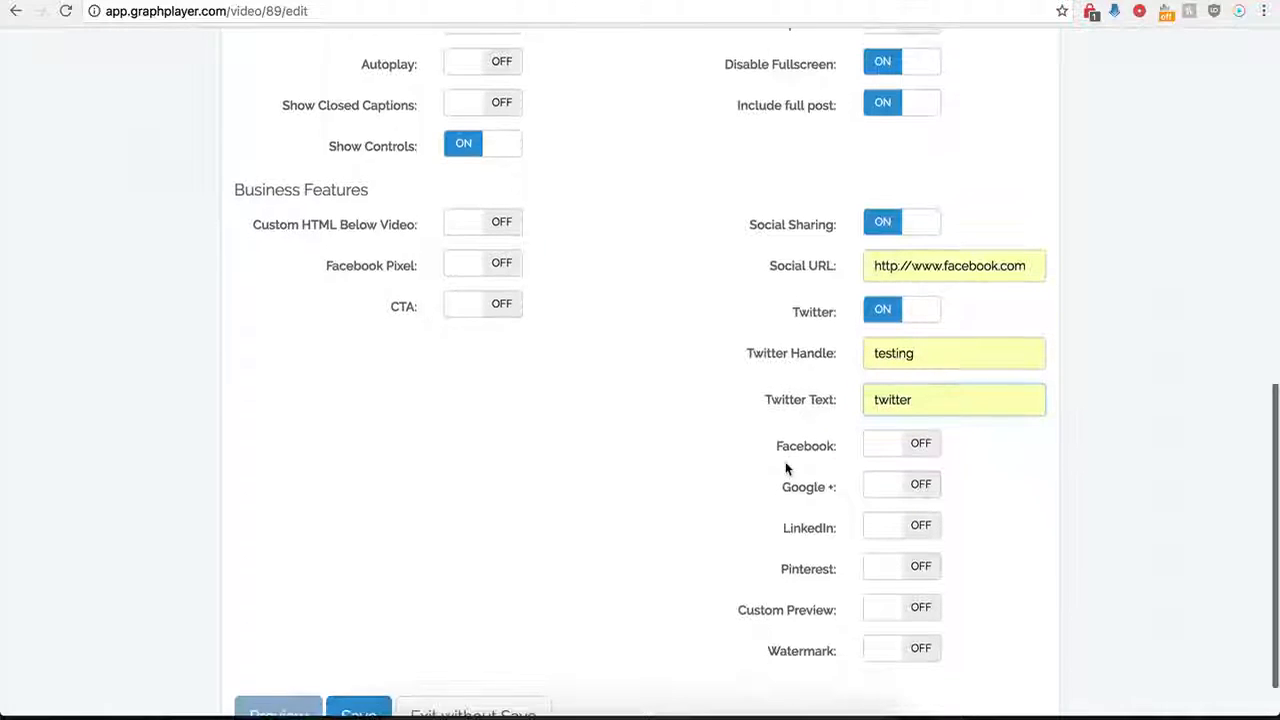
Enable Facebook, Google + and LinkedIn sharing and save the player
click(921, 452)
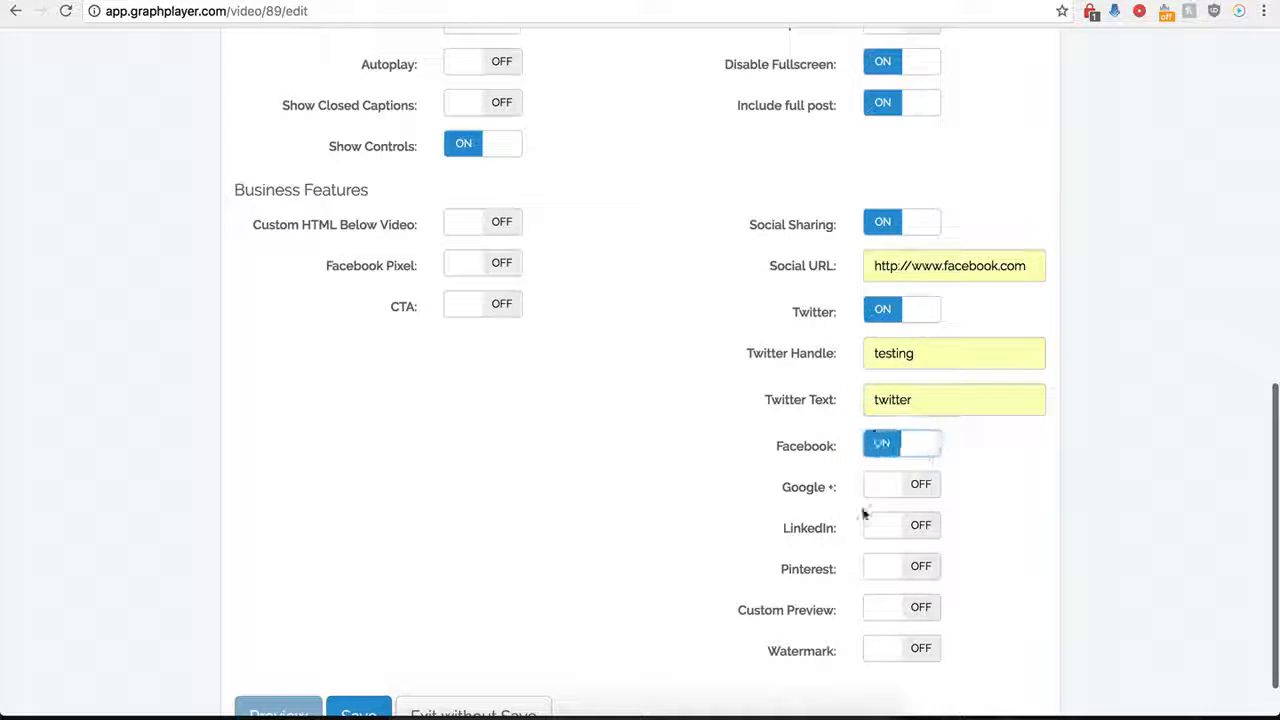
click(920, 486)
click(916, 528)
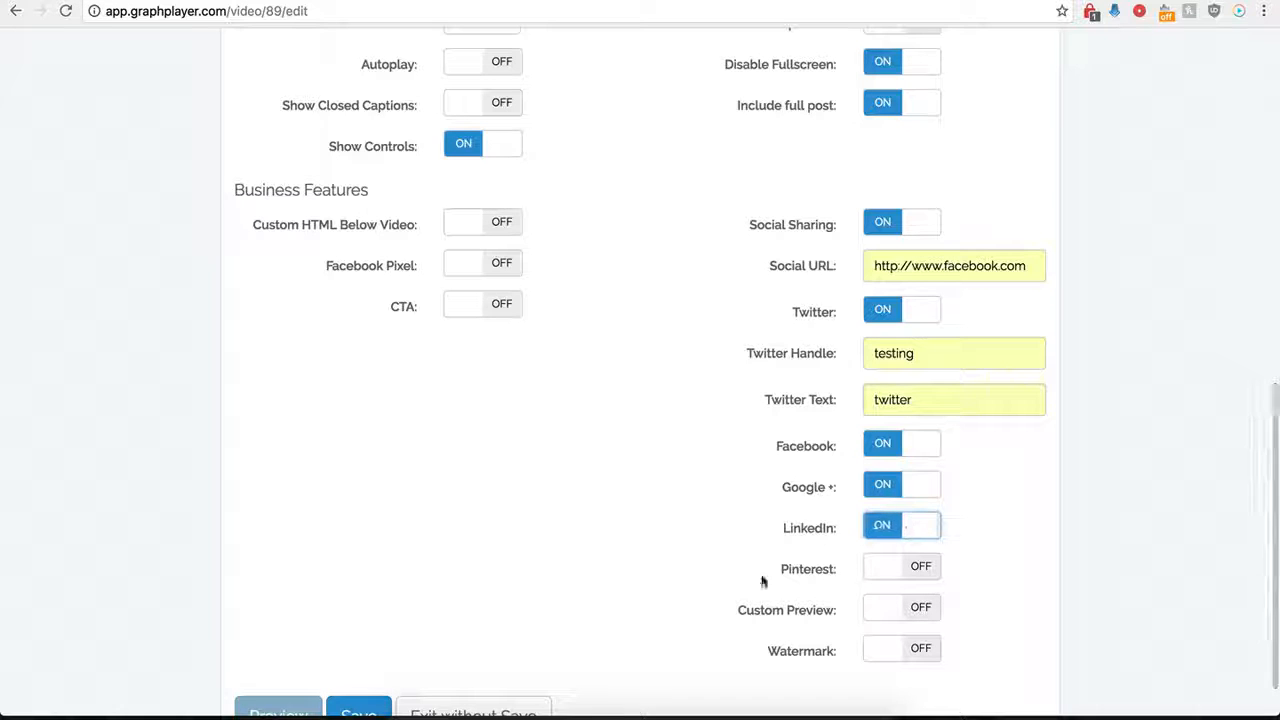
scroll(868, 522, down, 1)
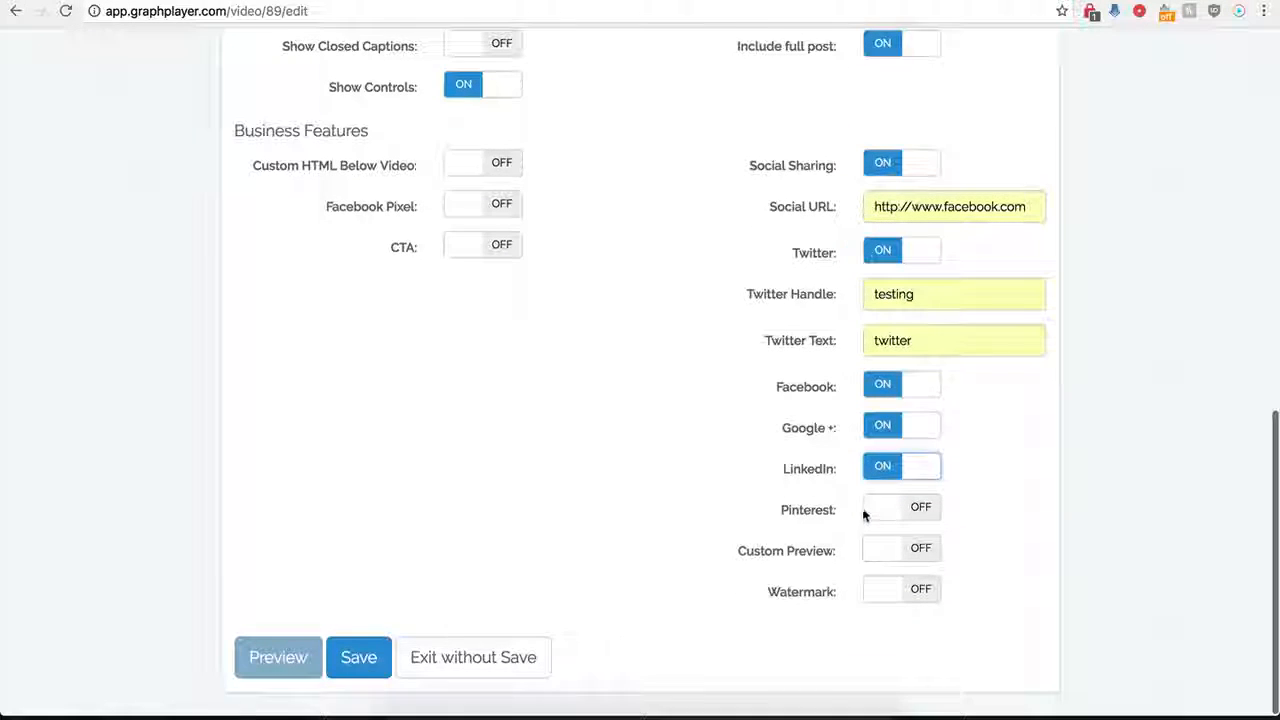
click(362, 664)
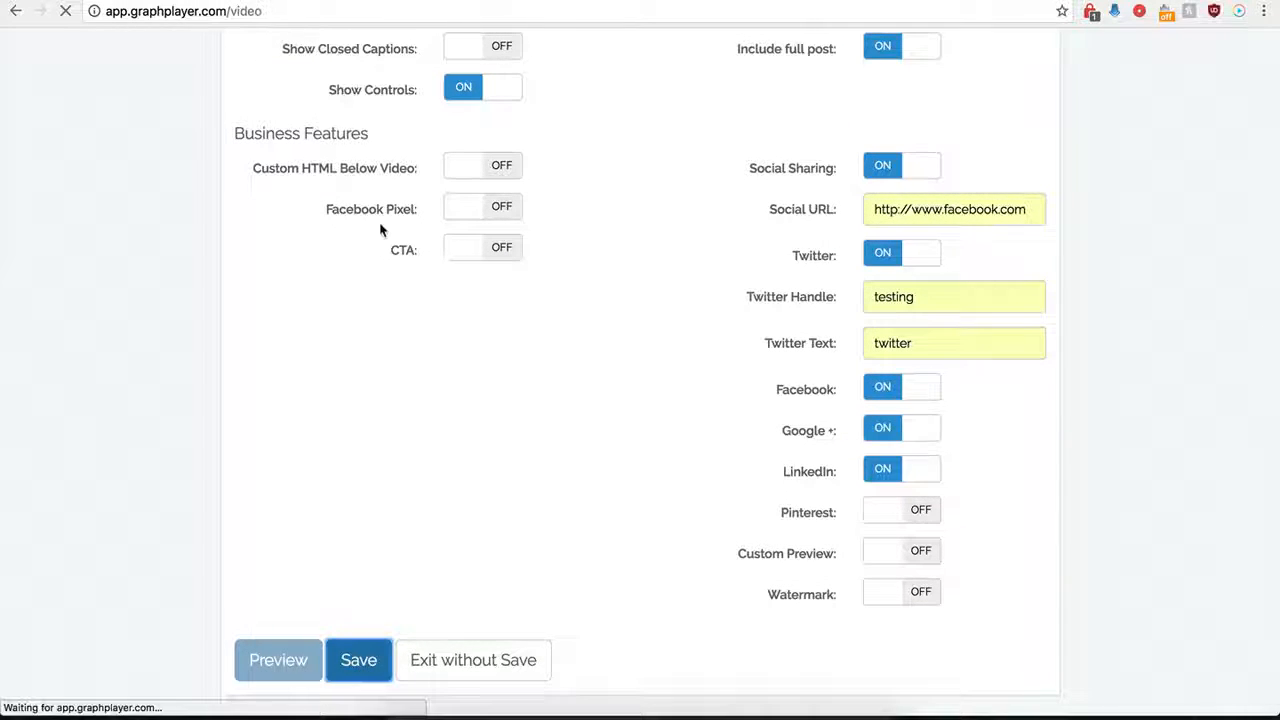
Reload the published WordPress Test page, check the social sharing buttons below the video, and return to GraphPlayer
click(138, 1)
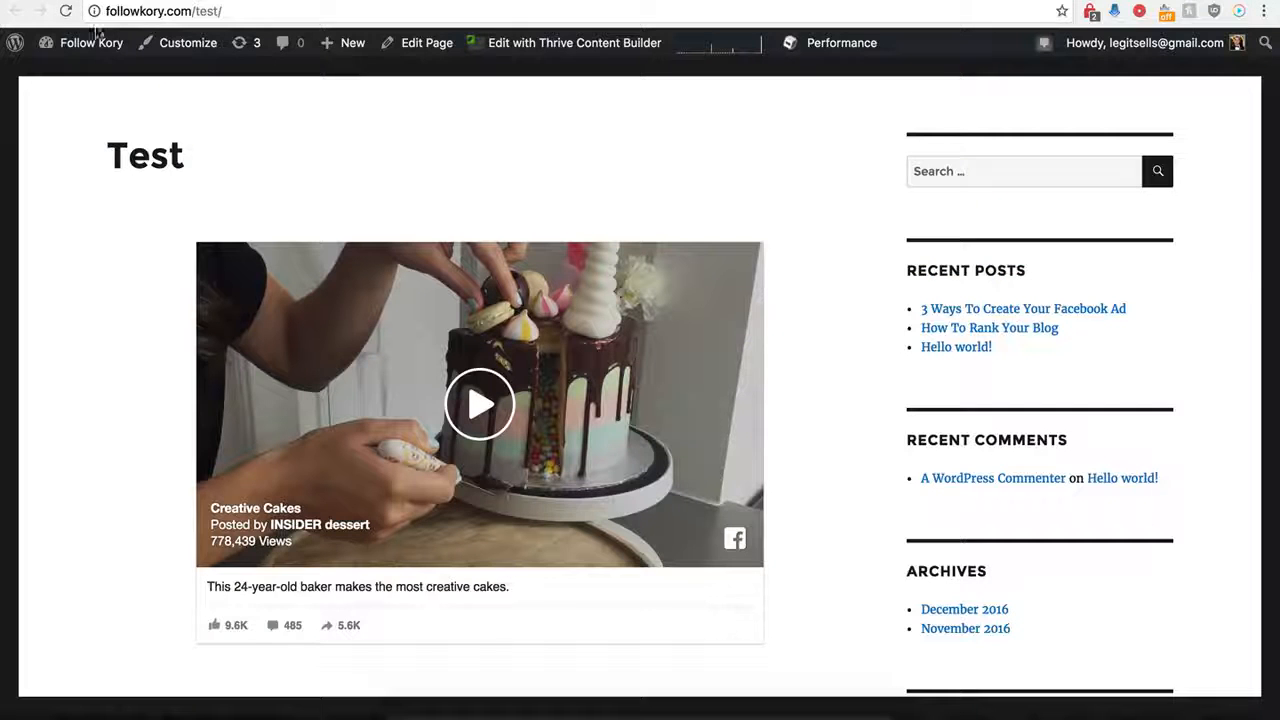
click(65, 12)
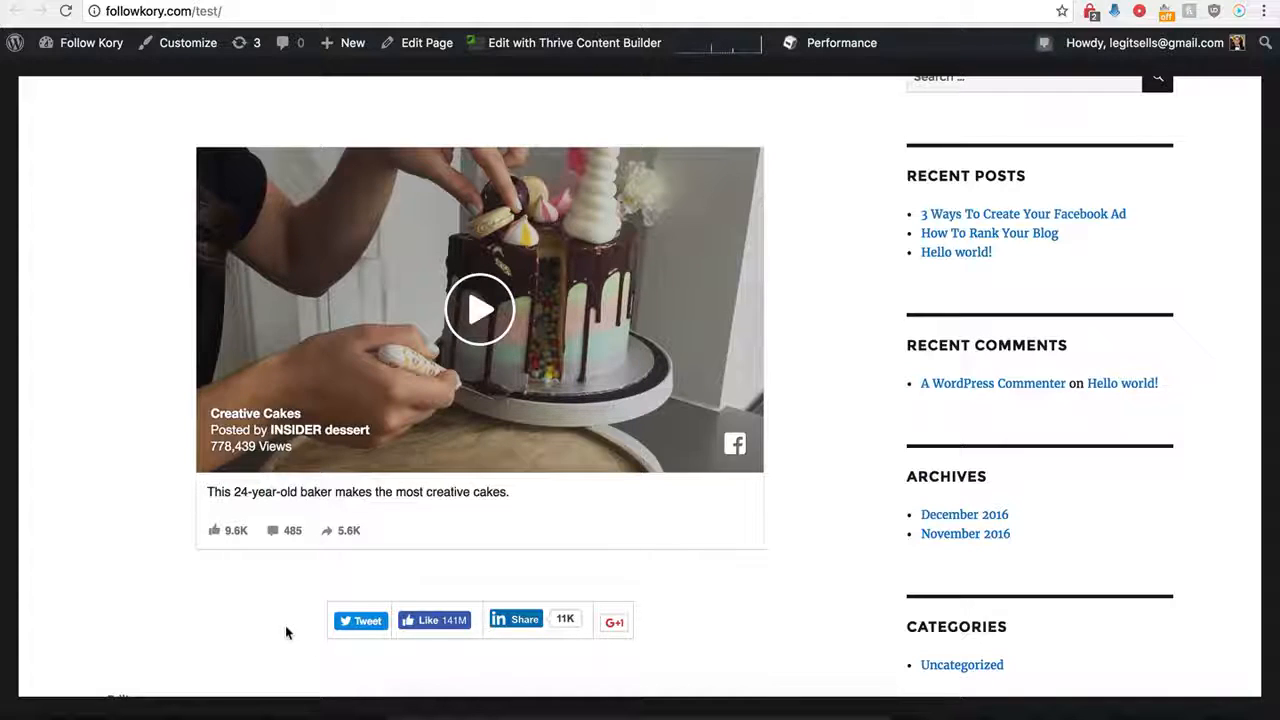
click(261, 1)
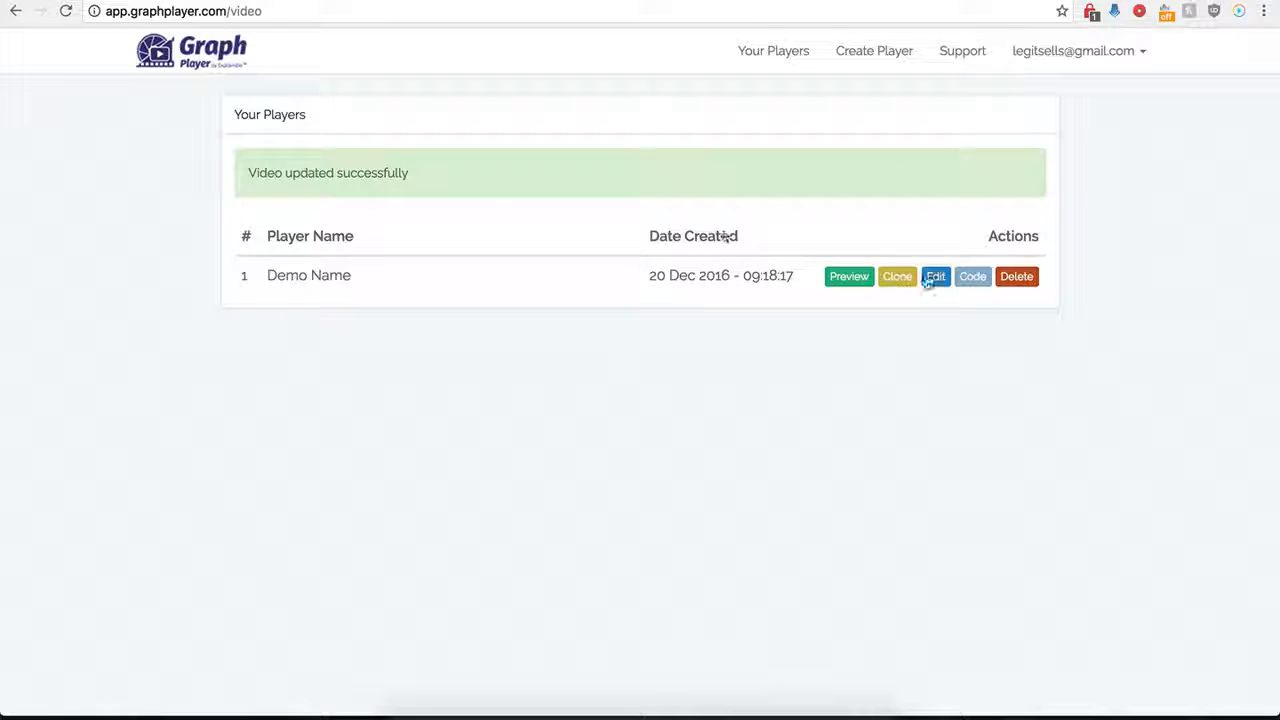
Reopen the Demo Name player's settings and turn off Social Sharing
click(940, 282)
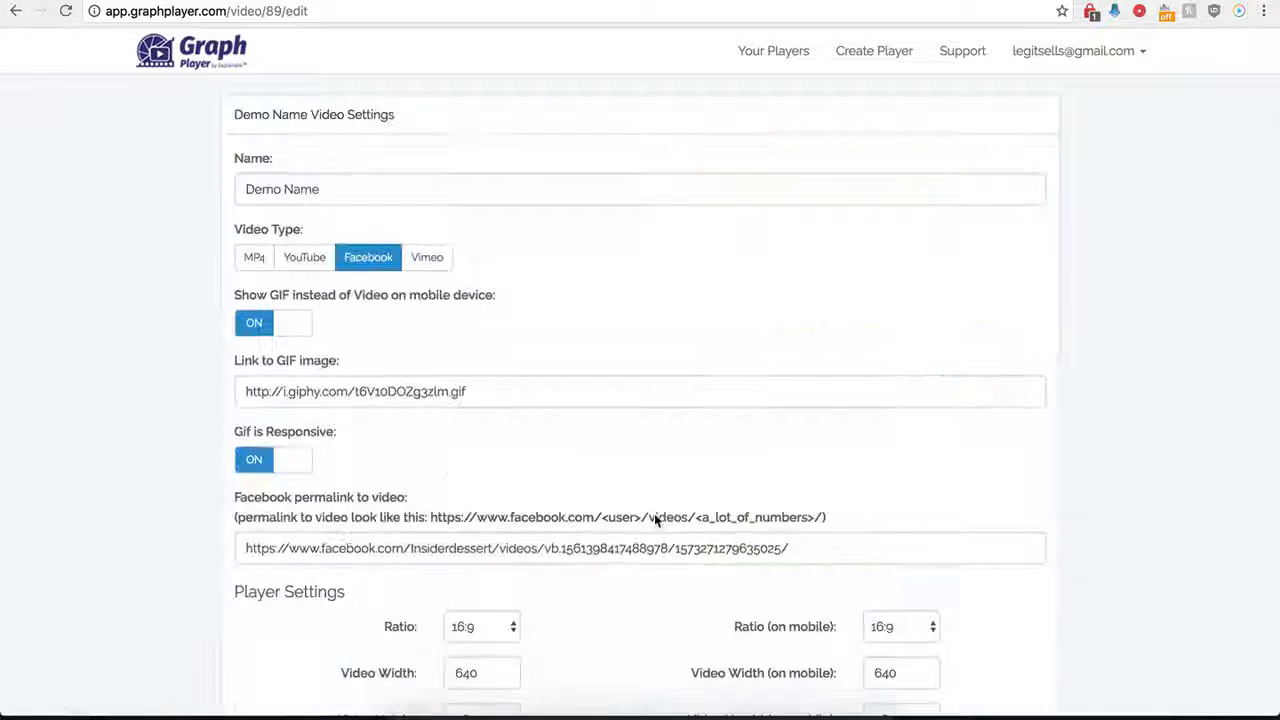
scroll(720, 580, down, 10)
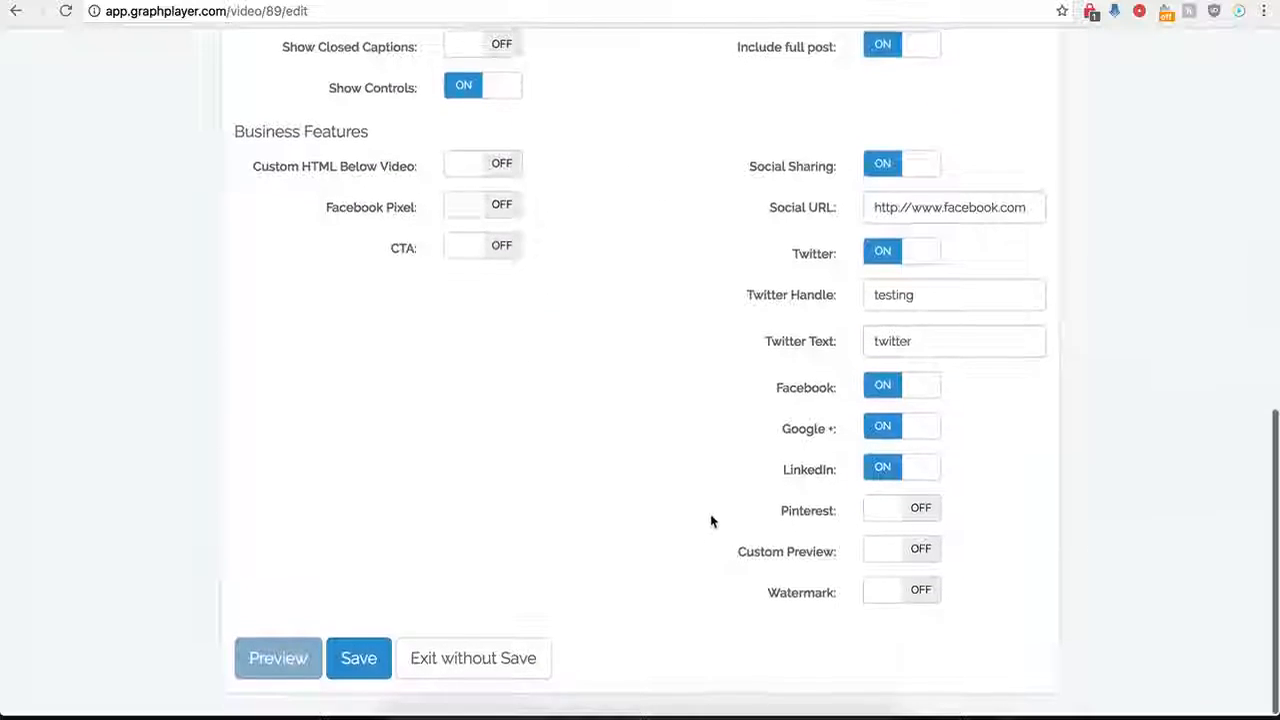
click(880, 171)
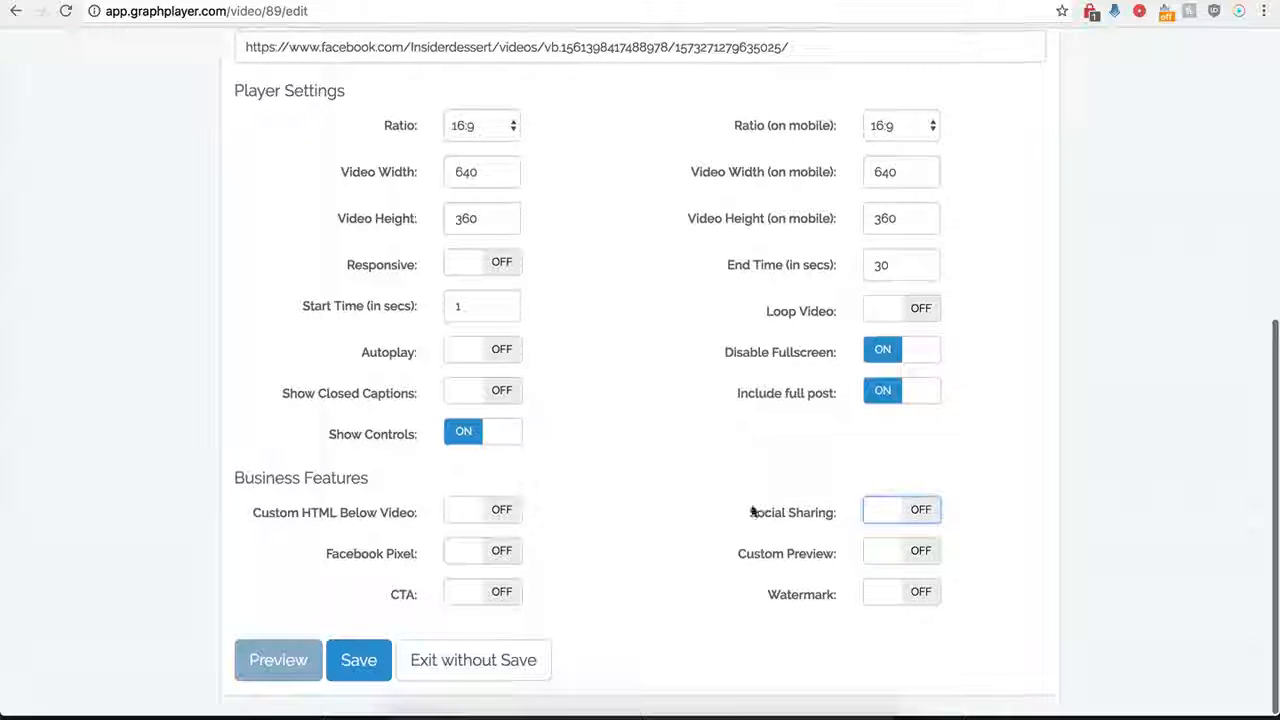
Turn on Custom Preview, paste the copied hdwpro.com image address as the Preview Image URL, and save the player
click(922, 557)
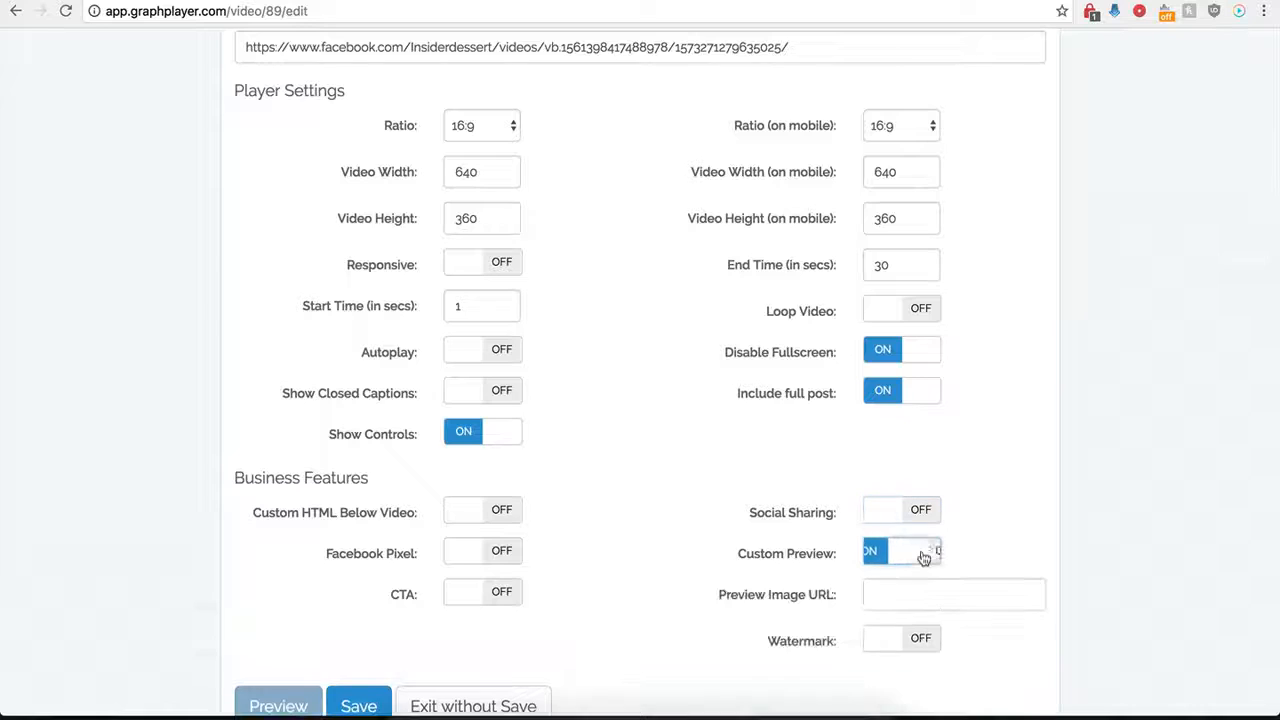
click(888, 598)
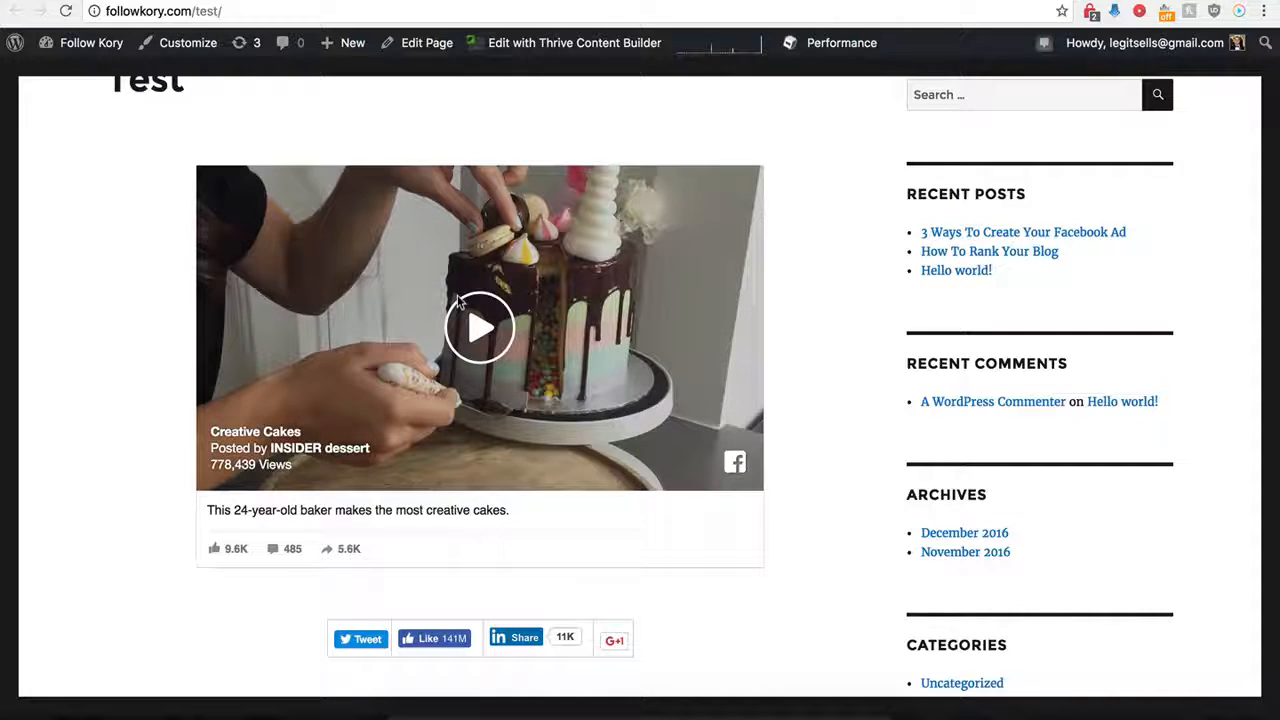
scroll(379, 280, up, 1)
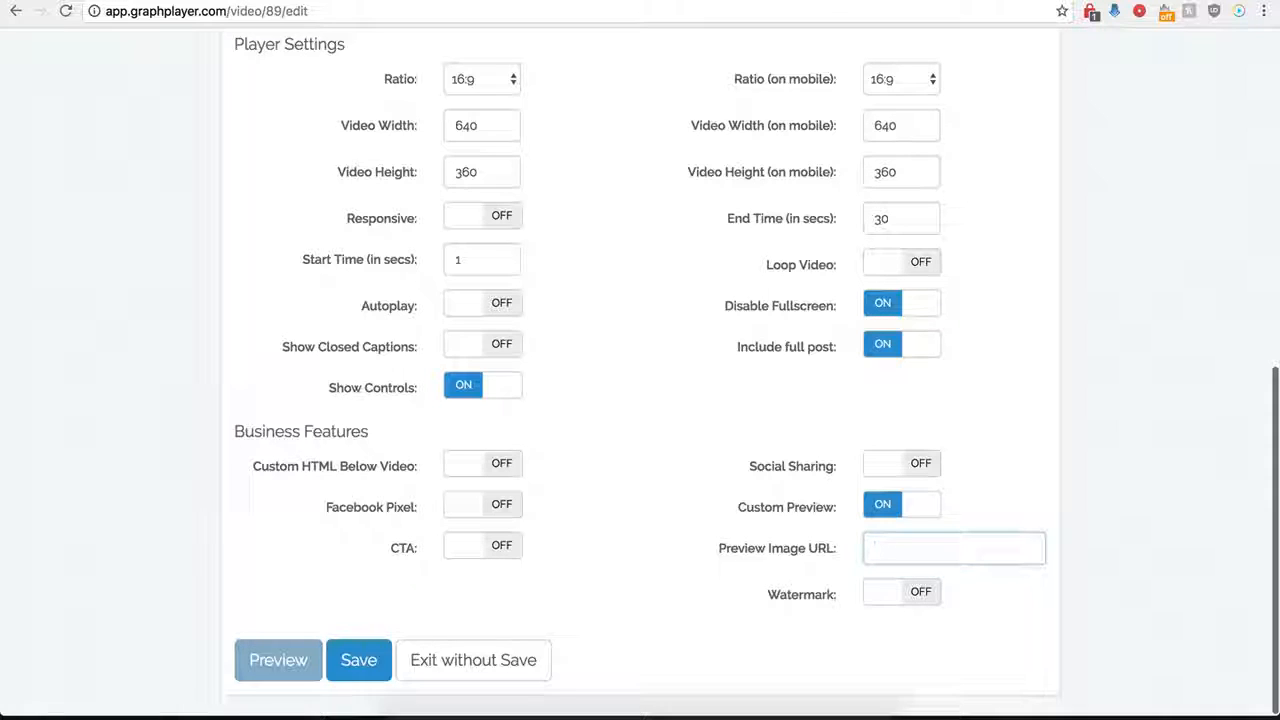
click(891, 546)
key(ctrl+v)
click(757, 548)
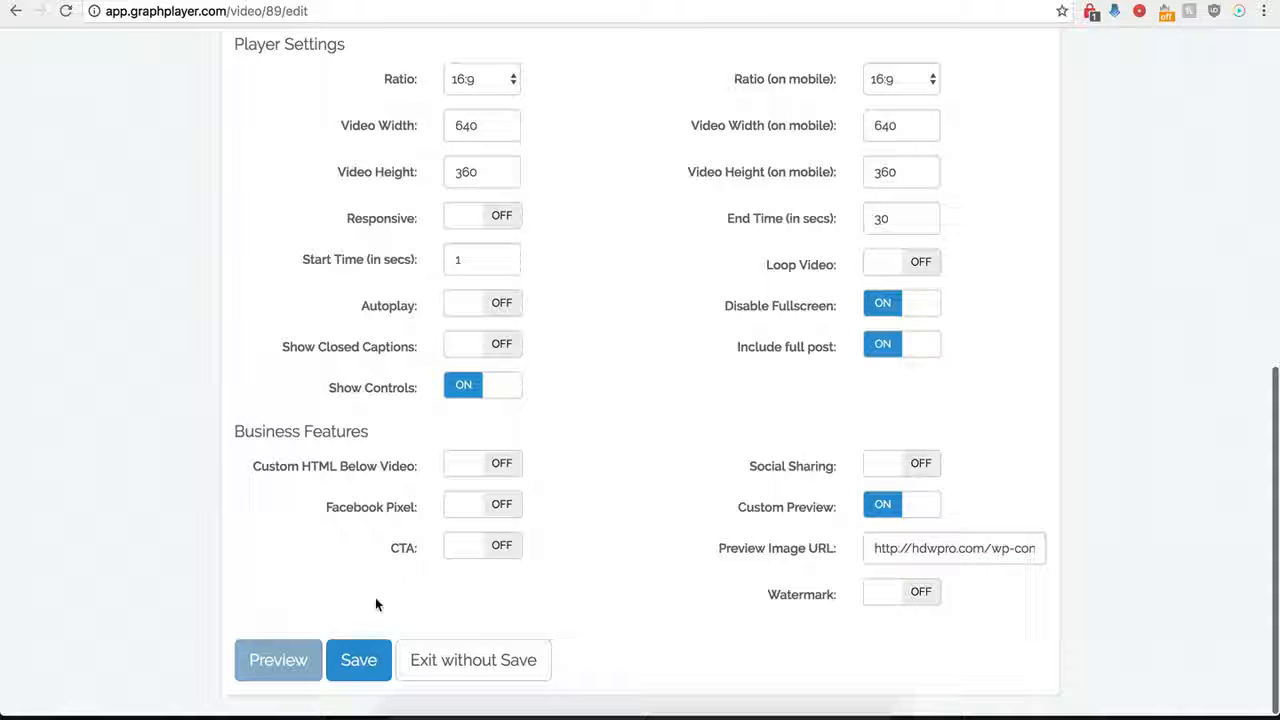
click(352, 663)
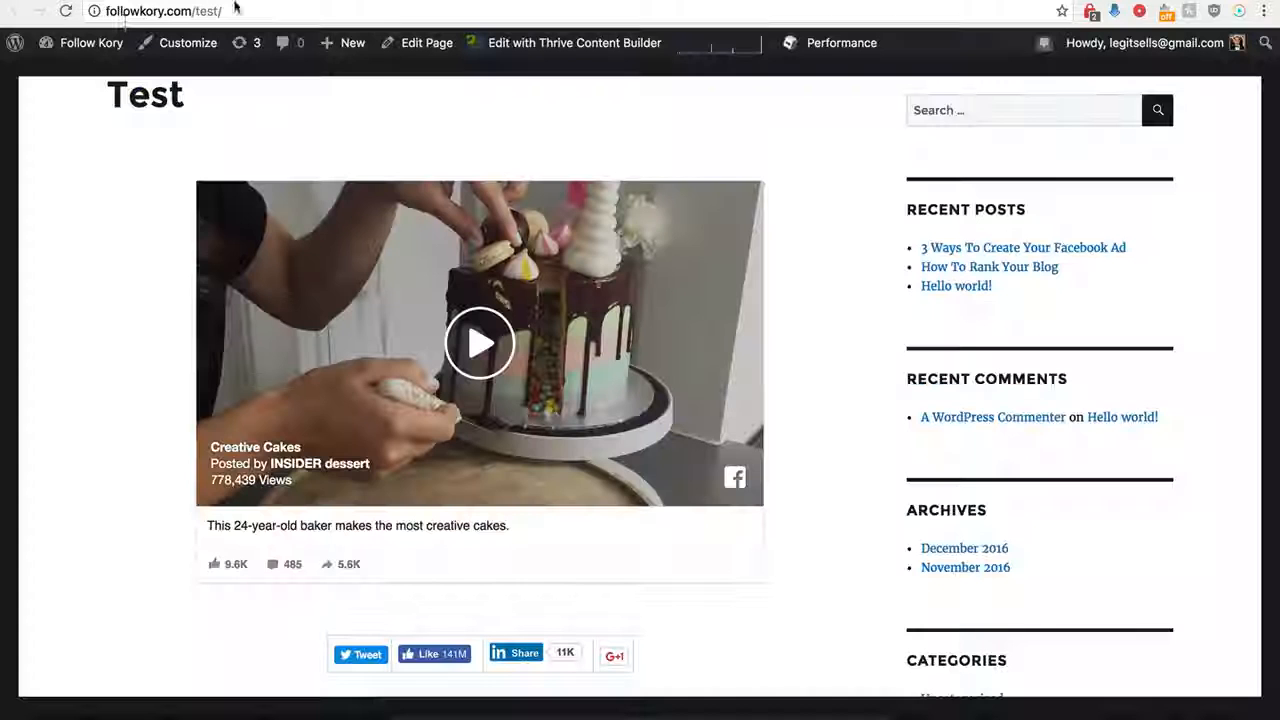
Reload the published WordPress Test page, play and pause the video to check the custom preview, and return to GraphPlayer
click(65, 11)
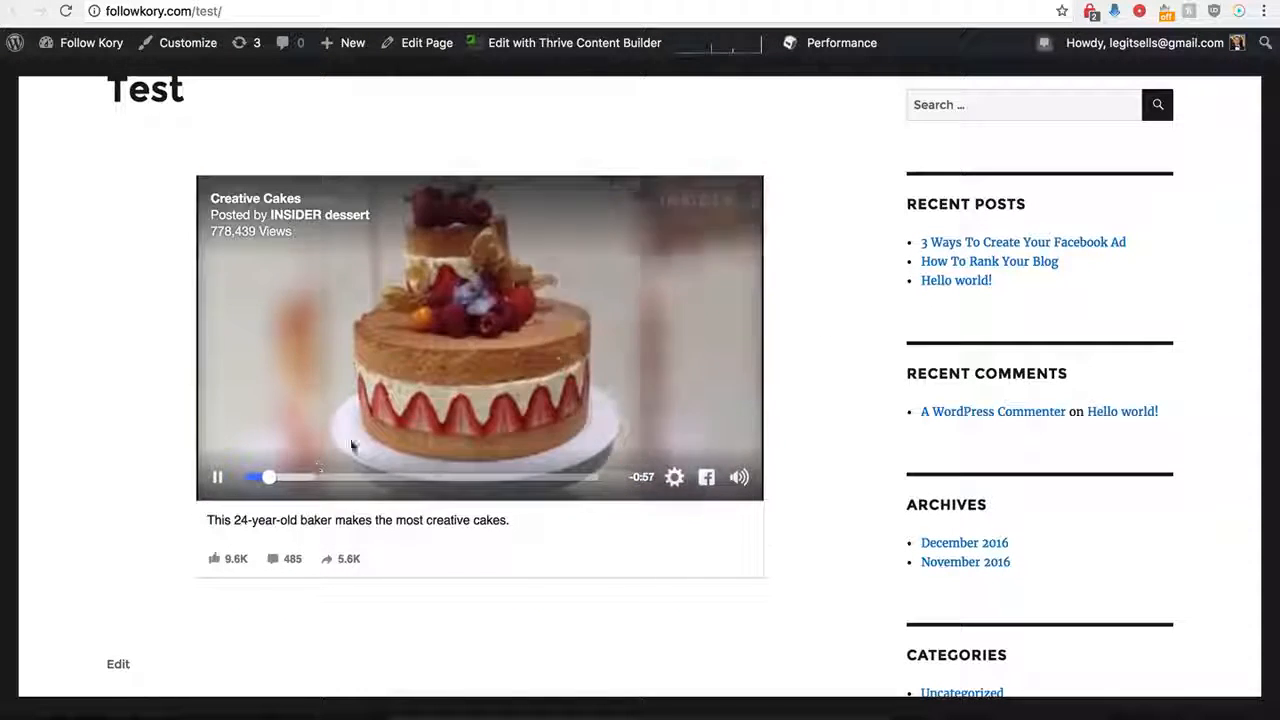
click(560, 415)
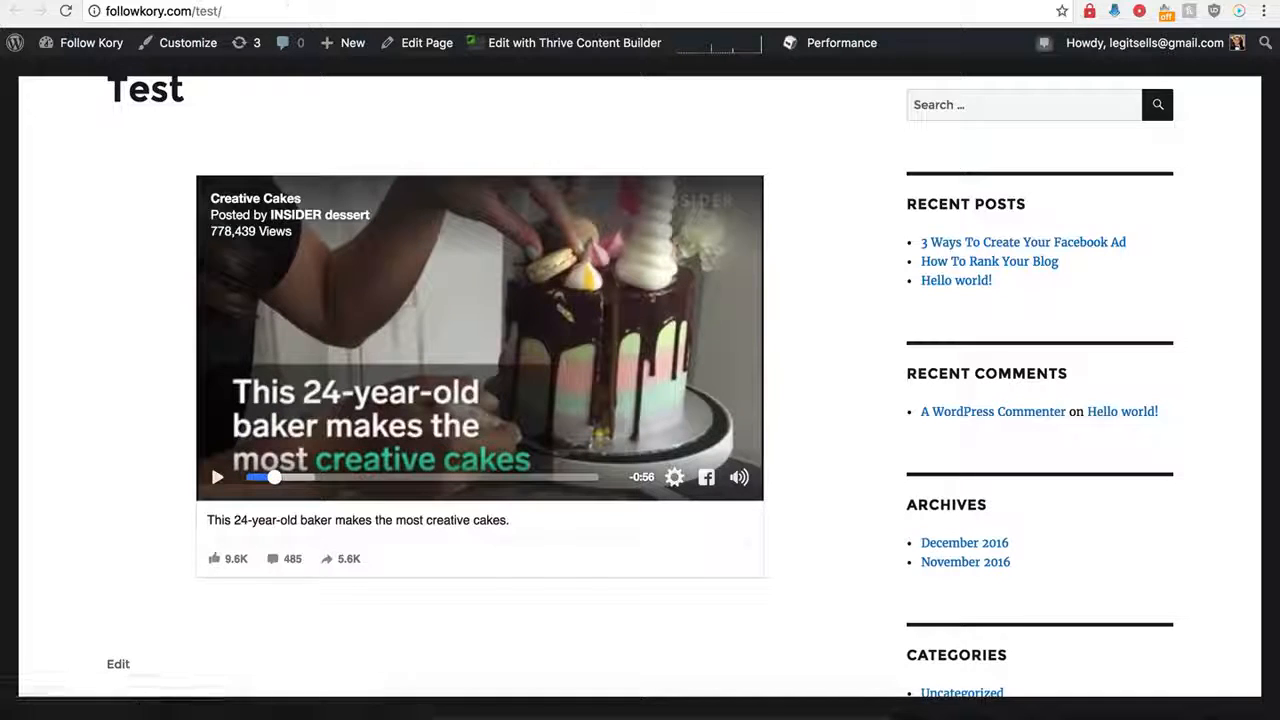
click(290, 1)
Reopen the Demo Name player's settings and turn off Custom Preview
click(936, 277)
scroll(815, 555, down, 5)
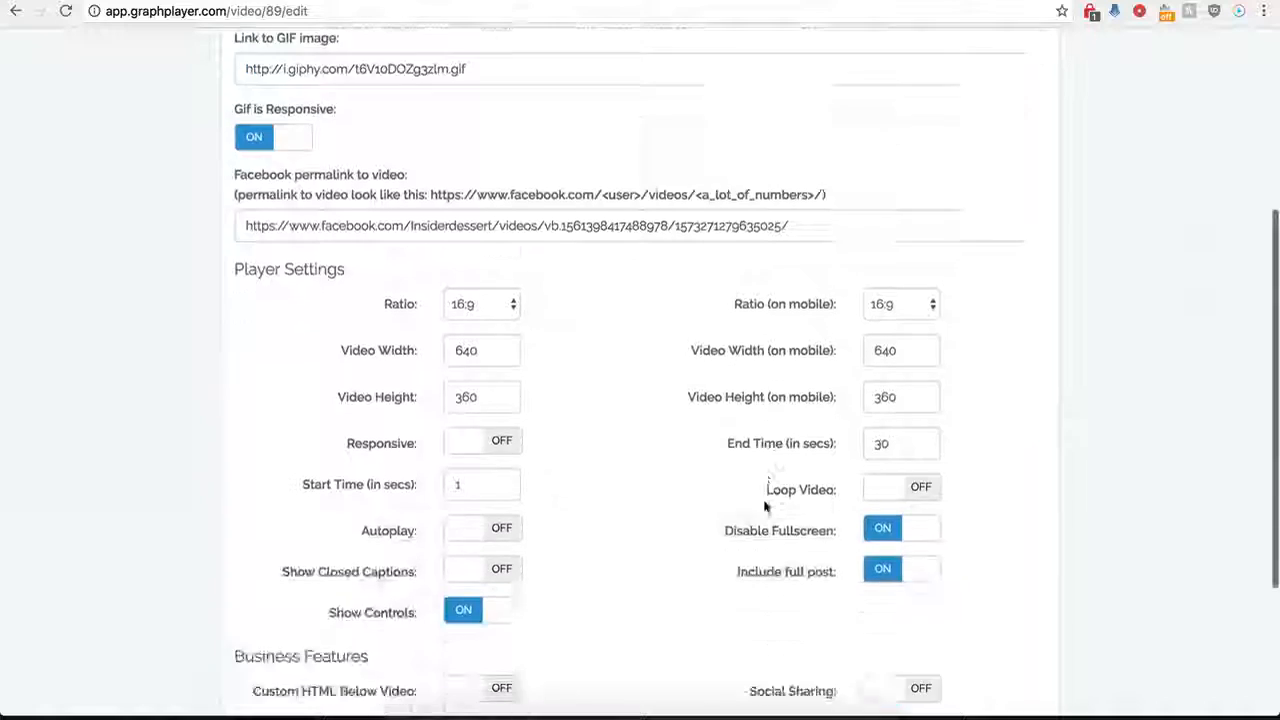
click(880, 508)
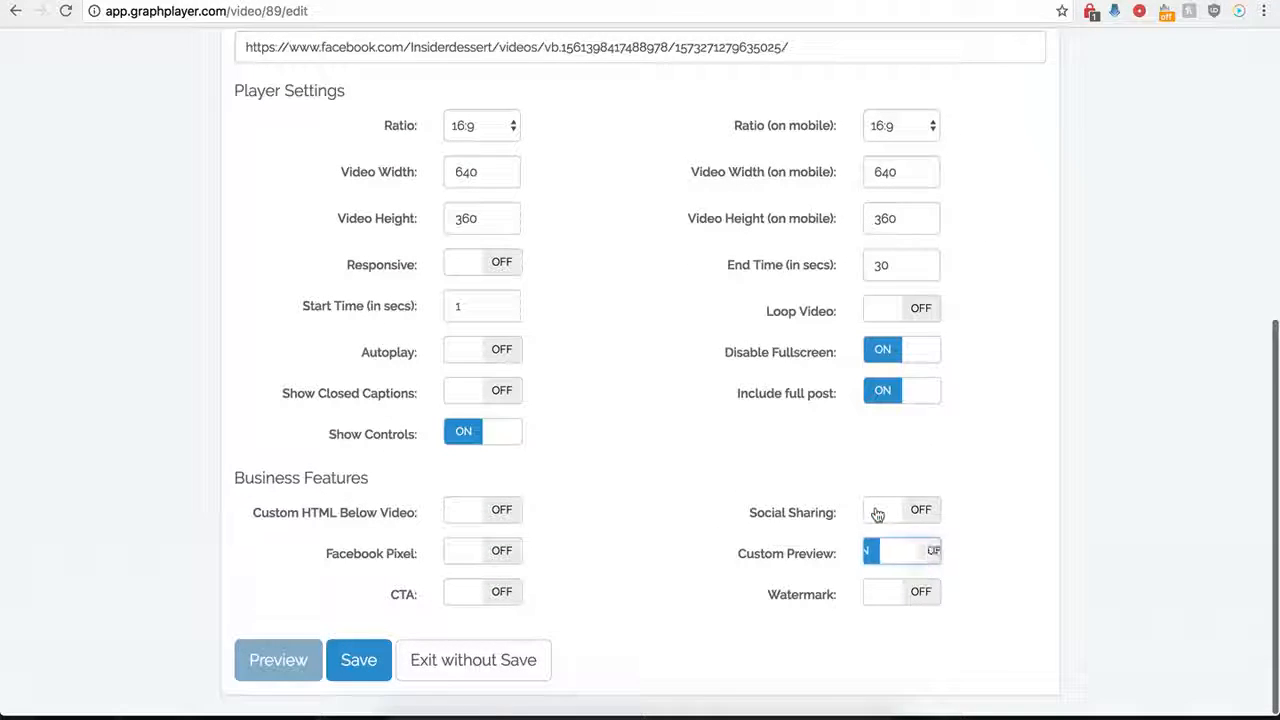
Turn on Watermark and look over its image URL, link, click action, position, opacity and scale settings
click(926, 594)
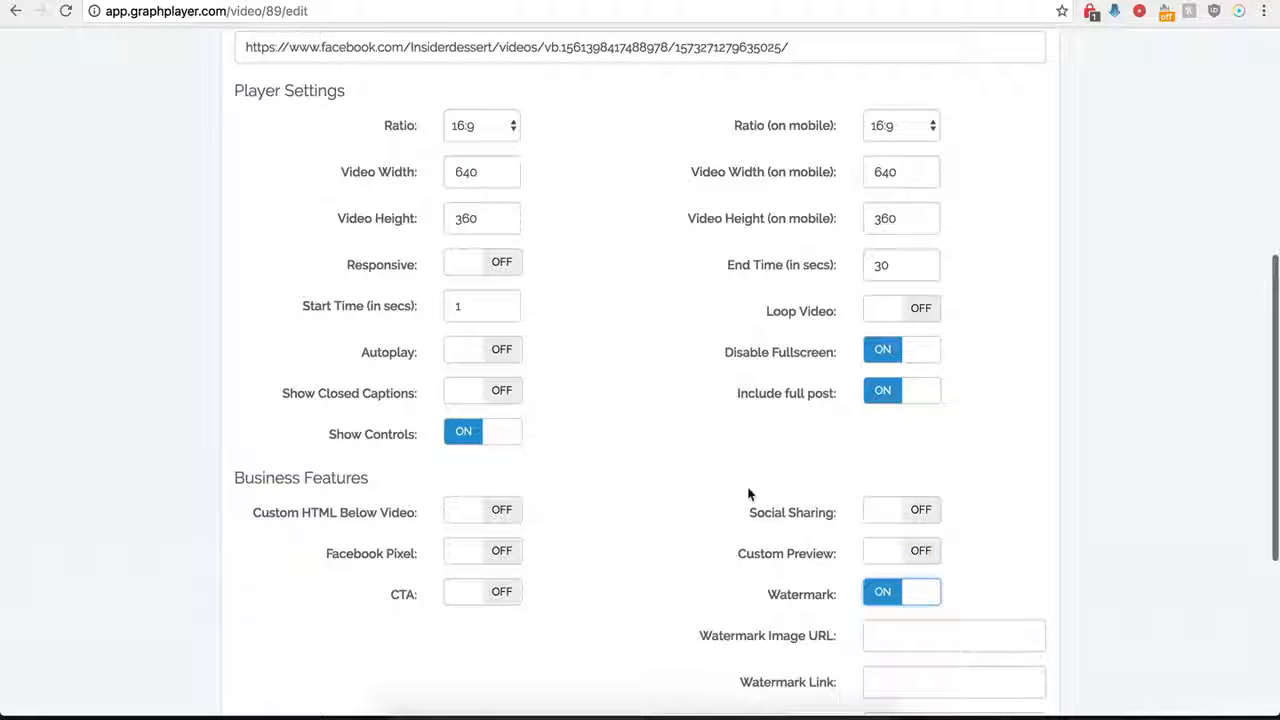
scroll(757, 627, down, 1)
scroll(757, 627, down, 3)
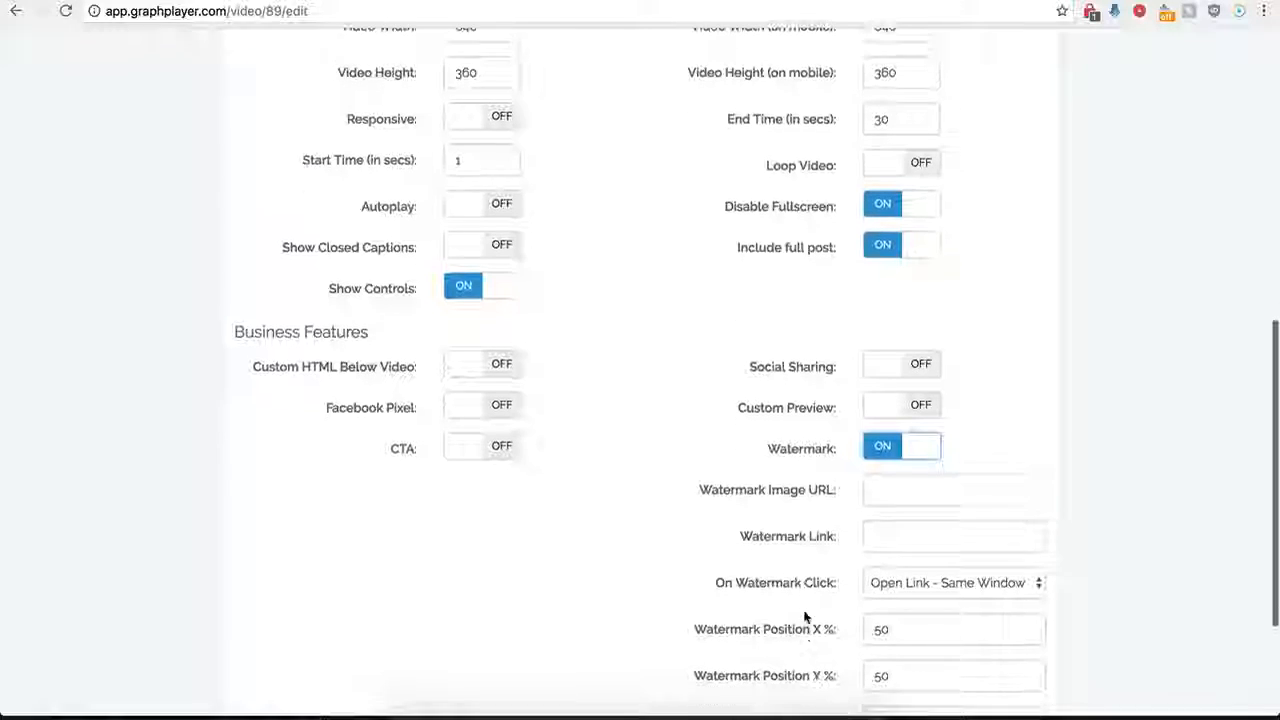
click(888, 493)
scroll(775, 530, down, 3)
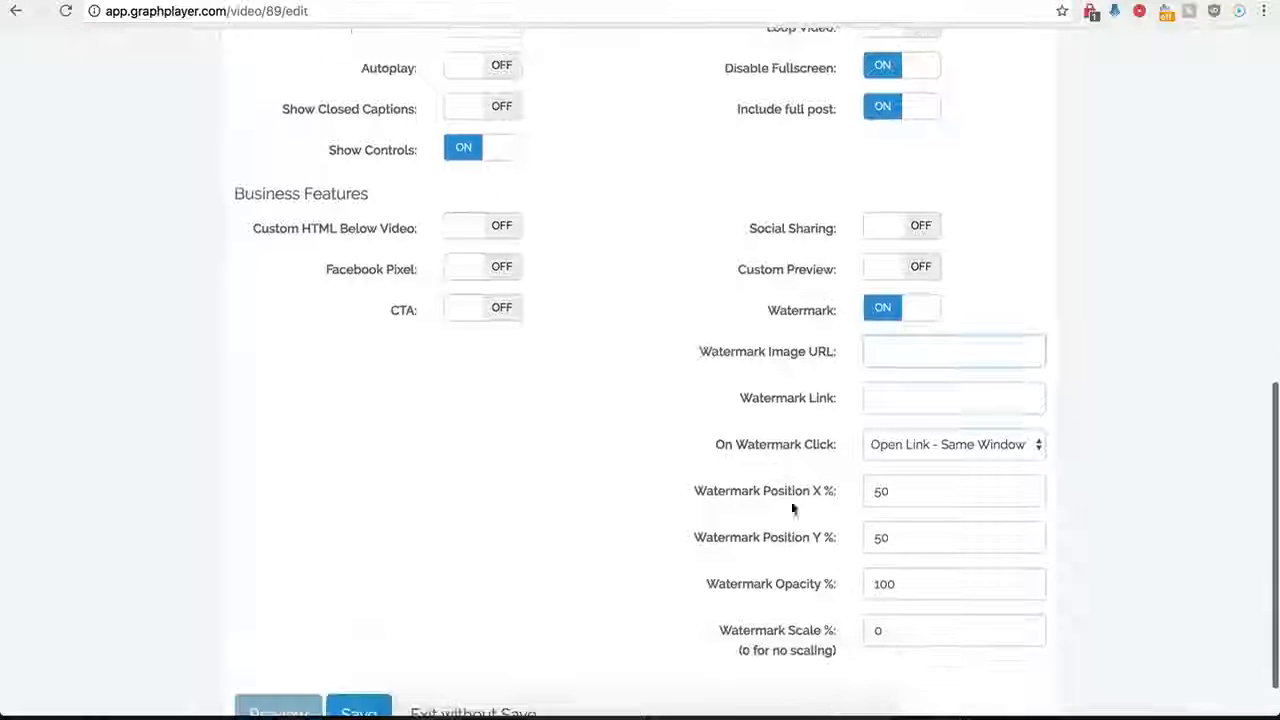
click(880, 397)
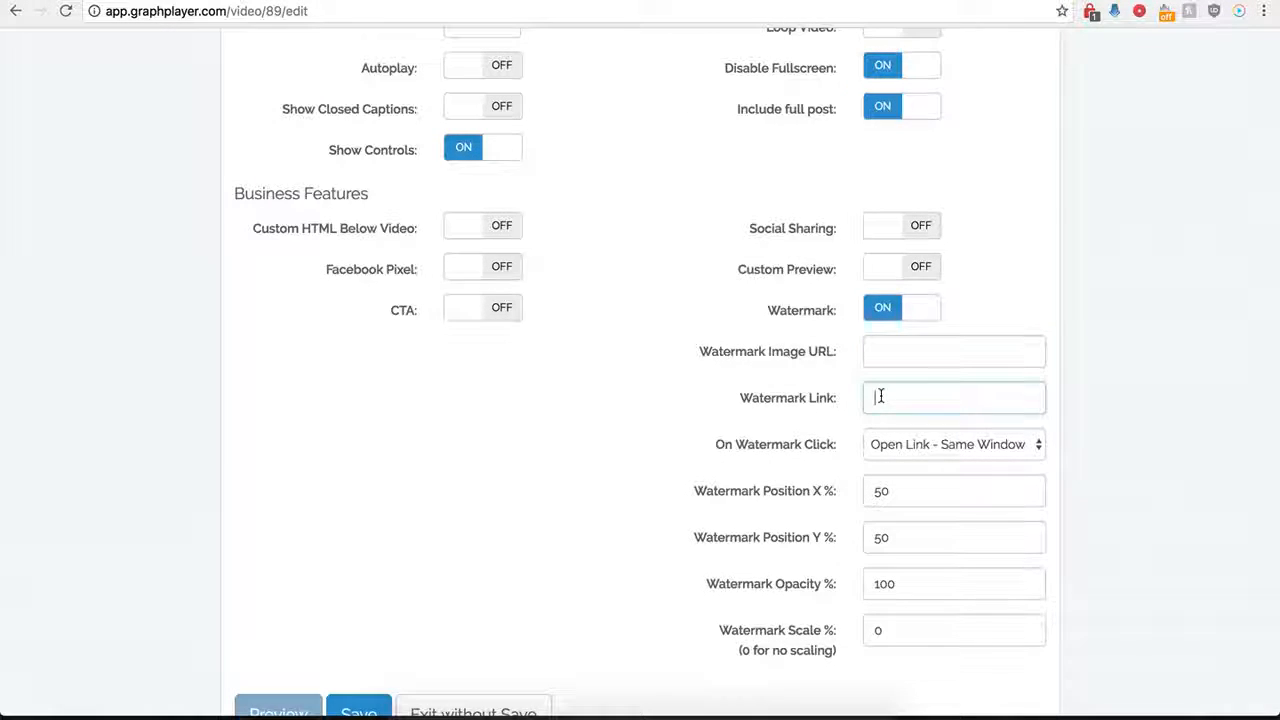
click(971, 442)
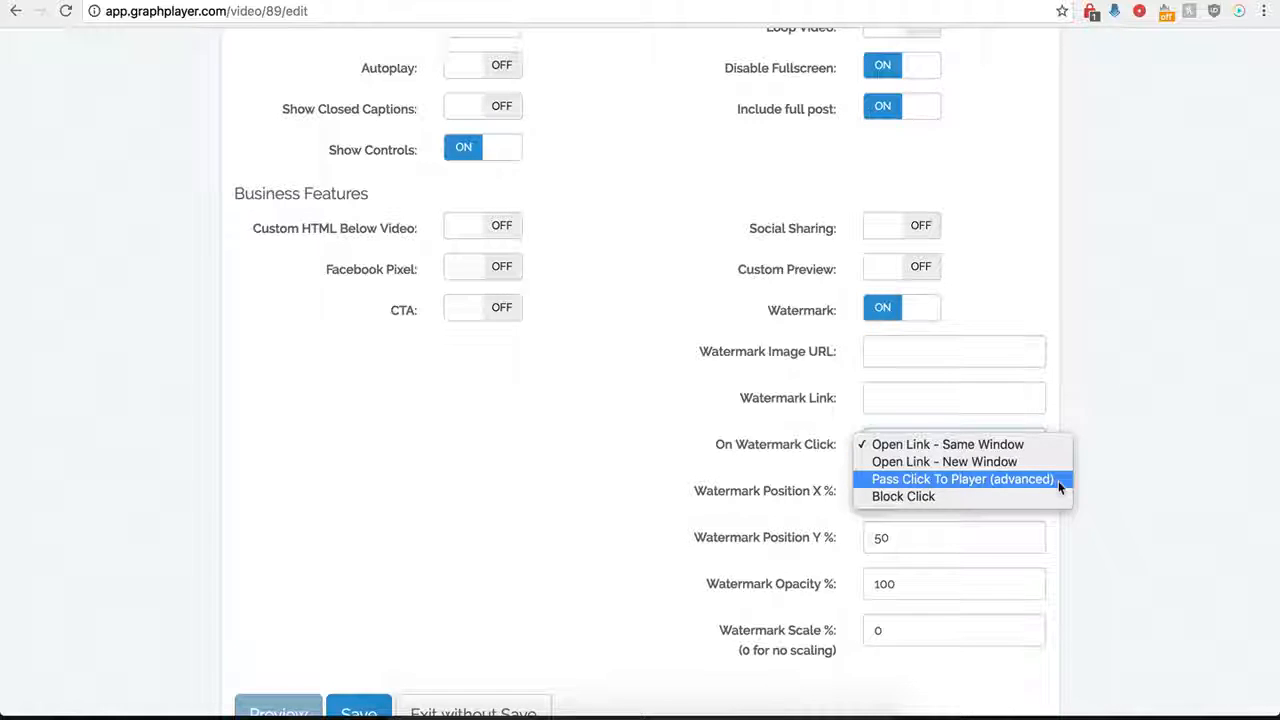
click(690, 425)
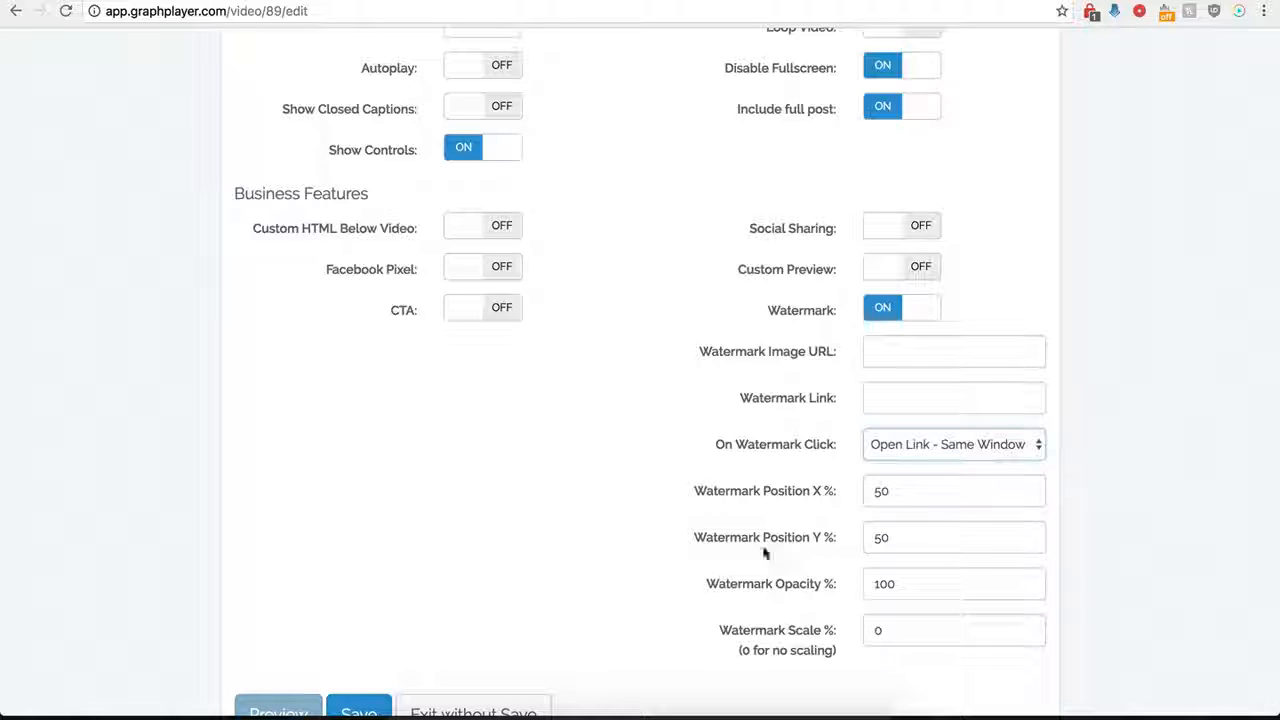
Turn on the CTA briefly to compare its settings with the watermark's, and switch both CTA and Watermark off
click(491, 311)
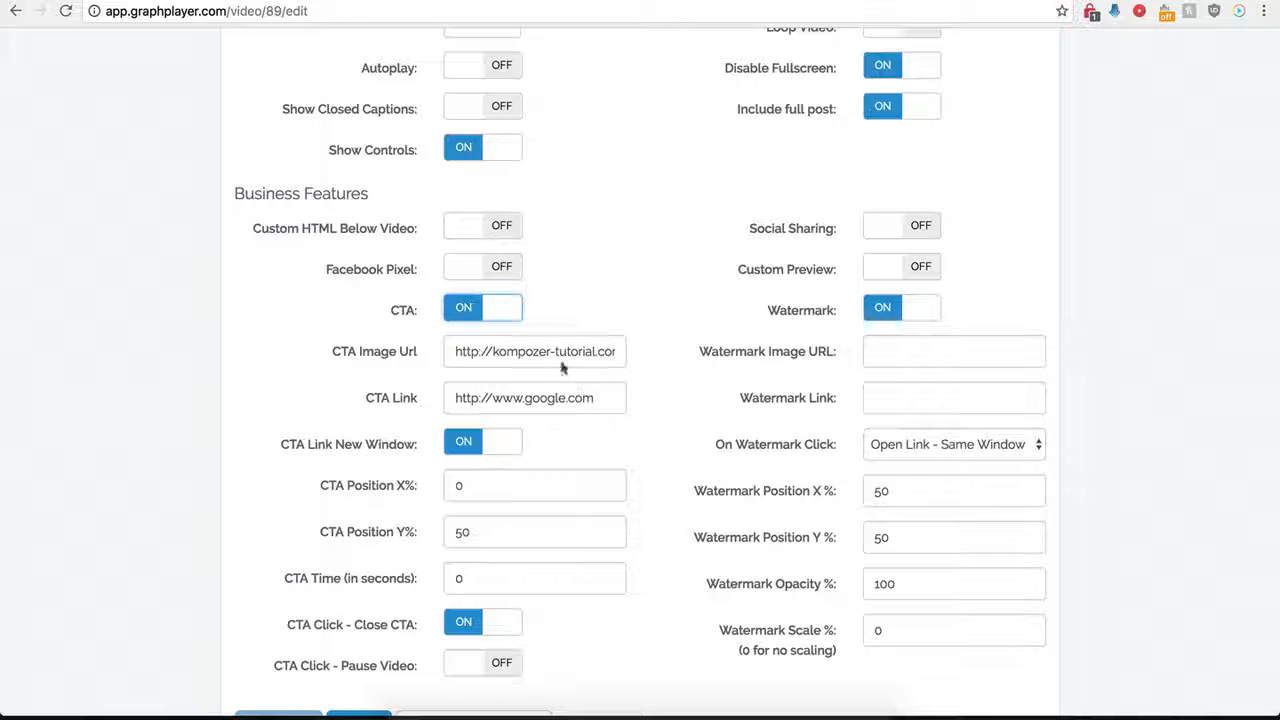
click(482, 313)
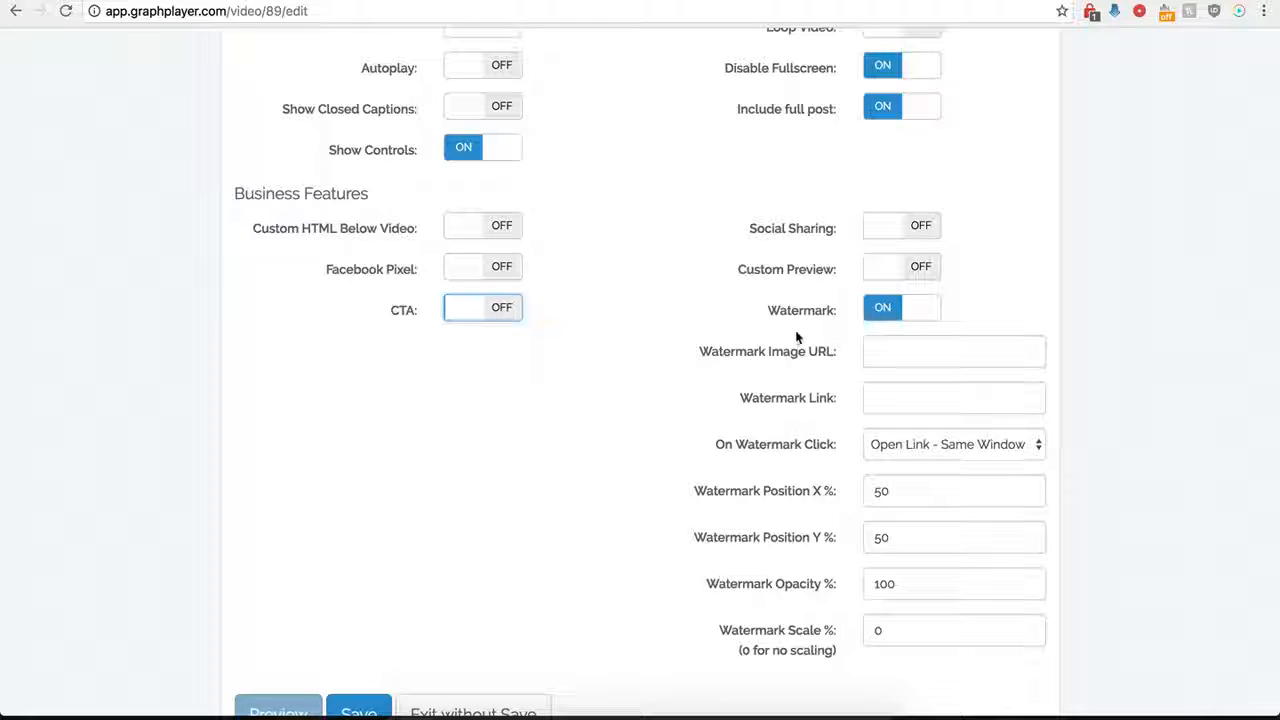
click(884, 318)
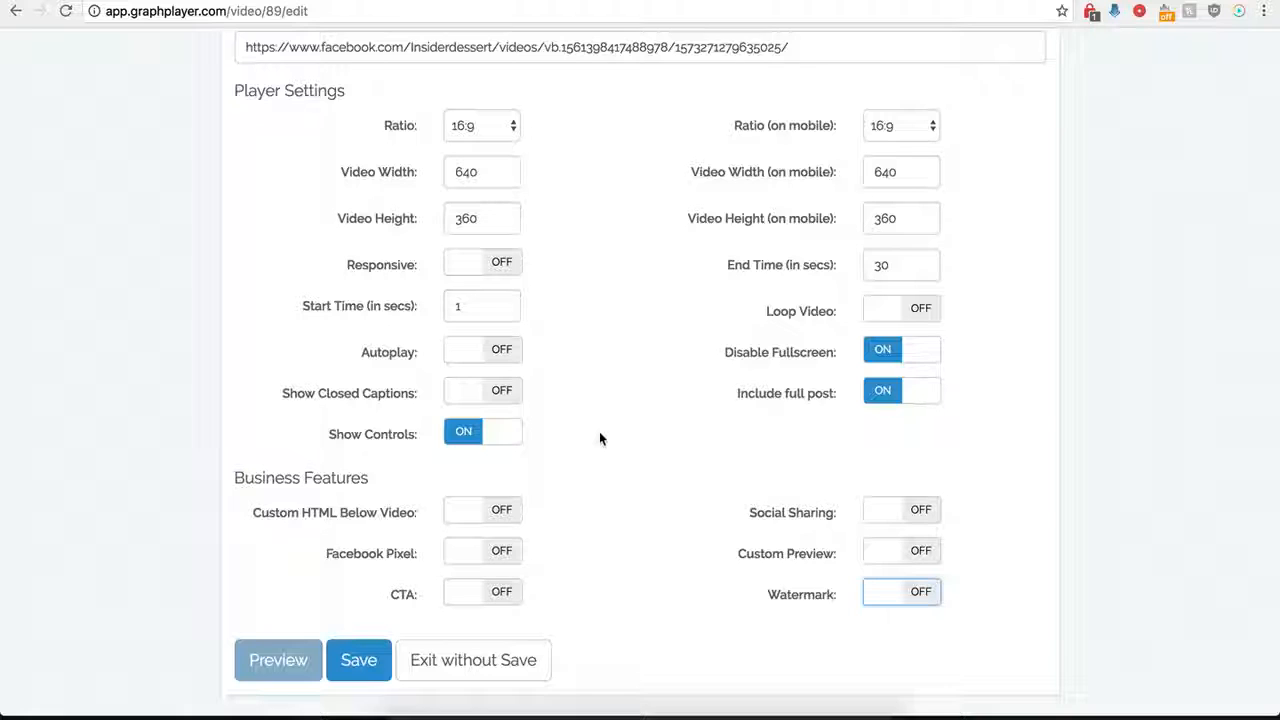